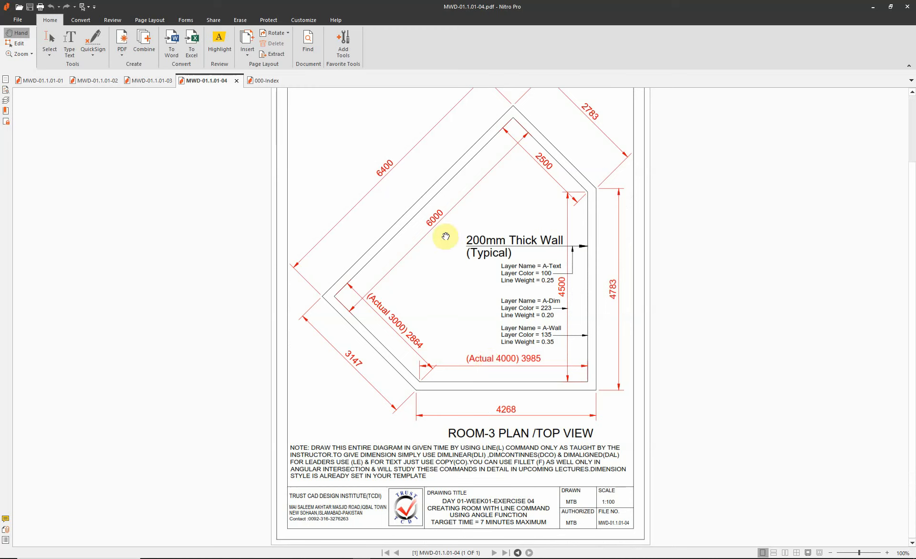
Step: Examine the exercise sheets MWD-01.1.01-01 through MWD-01.1.01-04, covering the room plans, line angles, dimensions and layer notes
click(30, 80)
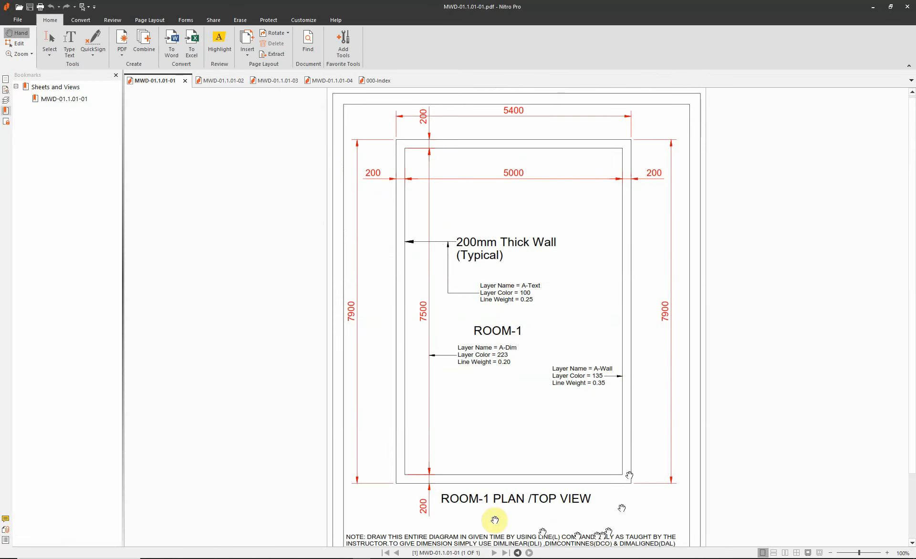
scroll(468, 410, down, 3)
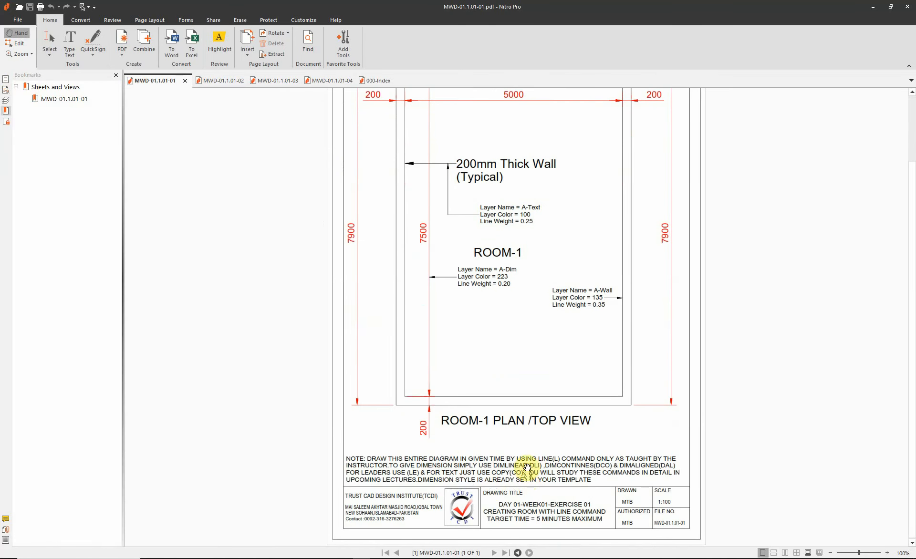
scroll(379, 308, up, 2)
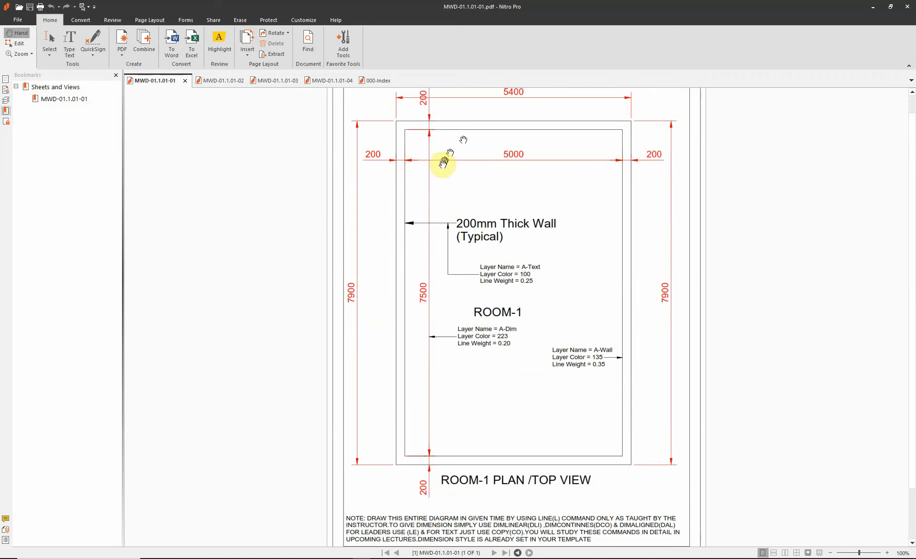
click(213, 82)
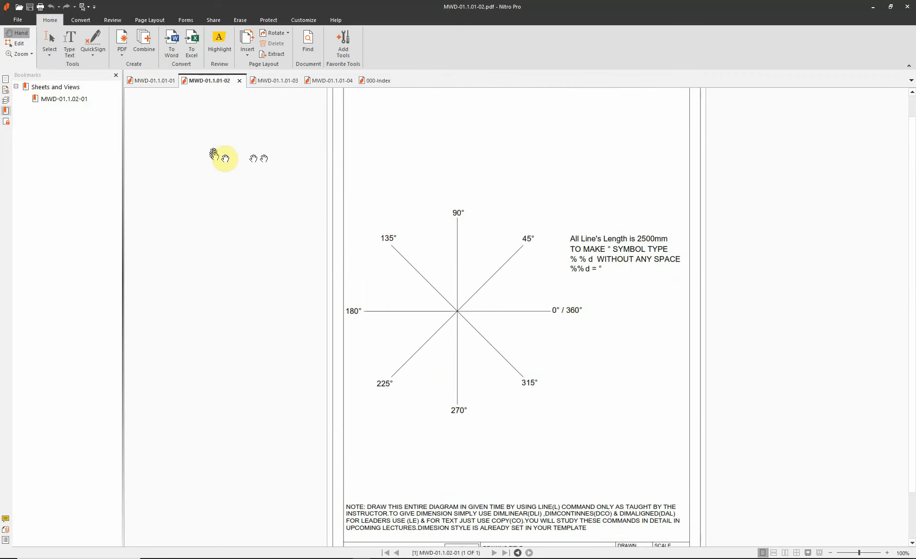
click(268, 82)
ctrl+scroll(556, 313, up, 1)
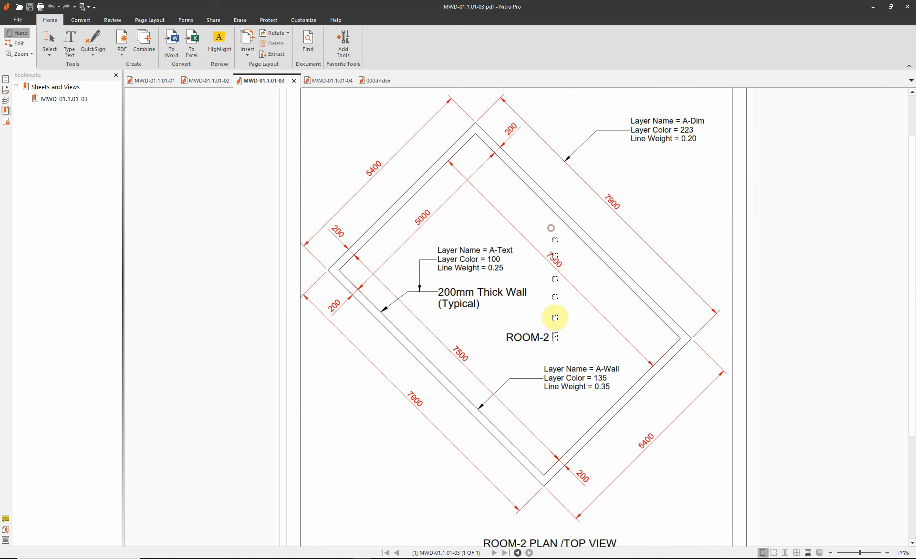
scroll(572, 295, up, 1)
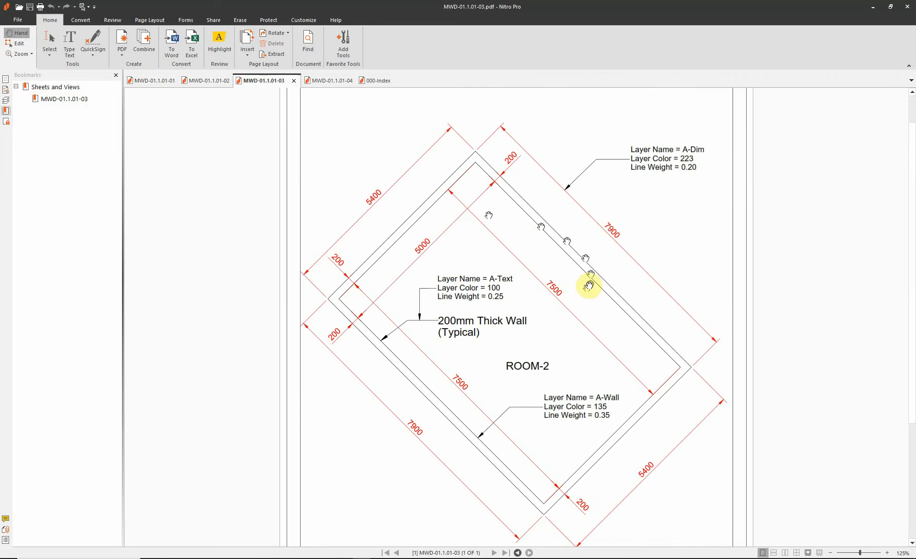
click(321, 80)
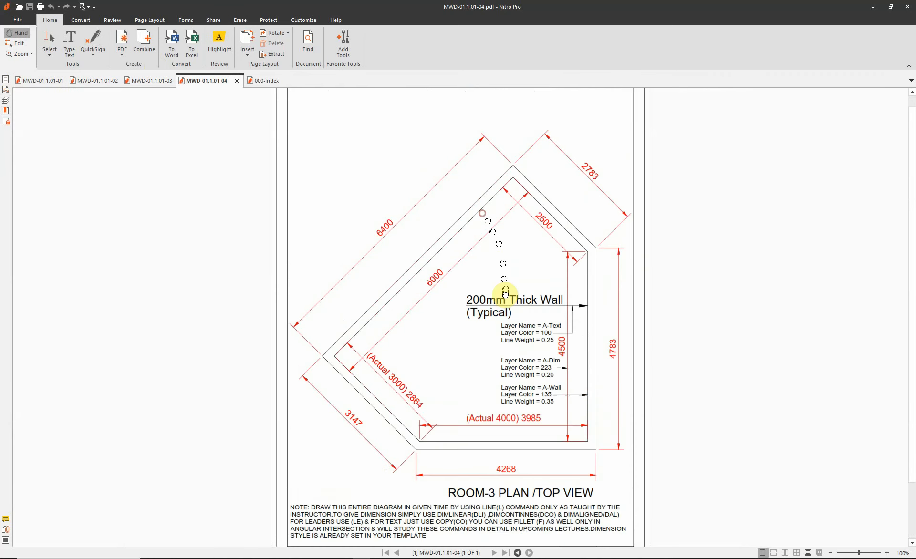
drag(548, 381, 548, 334)
drag(502, 443, 502, 404)
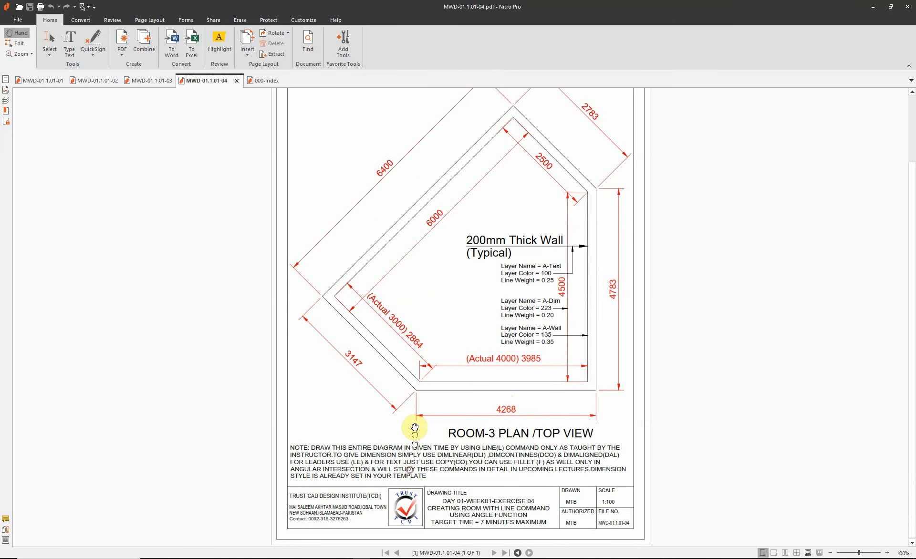
Step: Examine the Level 1 topics, tasks and timings in the 000-Index syllabus at full window size
click(898, 8)
scroll(500, 348, down, 5)
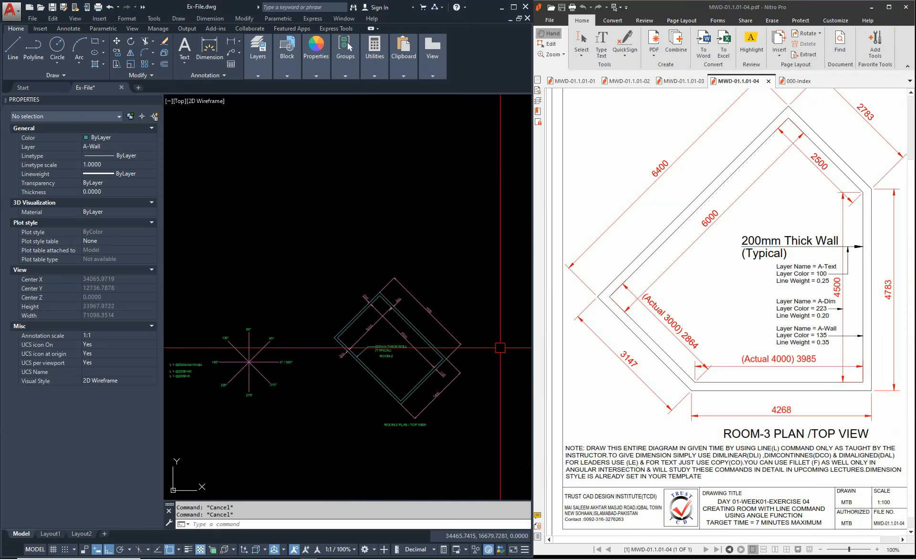
click(790, 84)
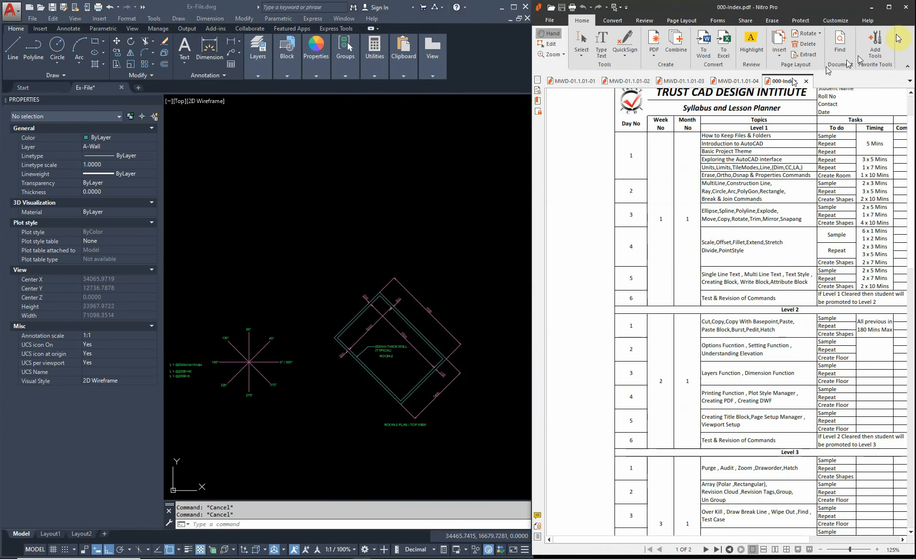
click(888, 7)
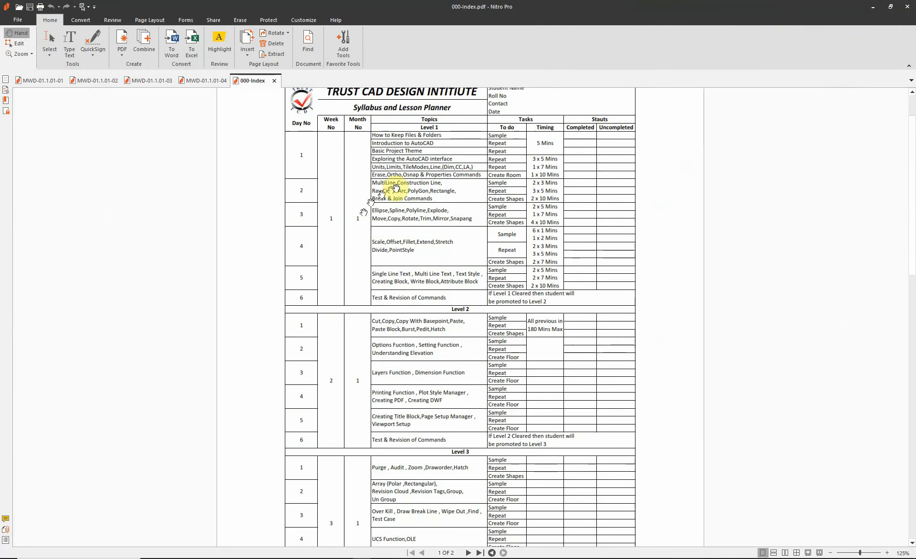
ctrl+scroll(439, 185, up, 2)
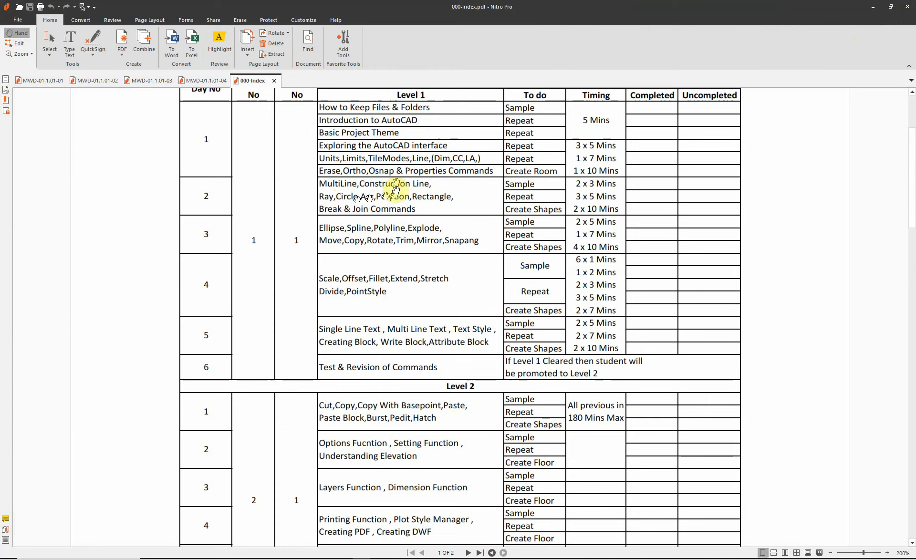
scroll(419, 173, up, 3)
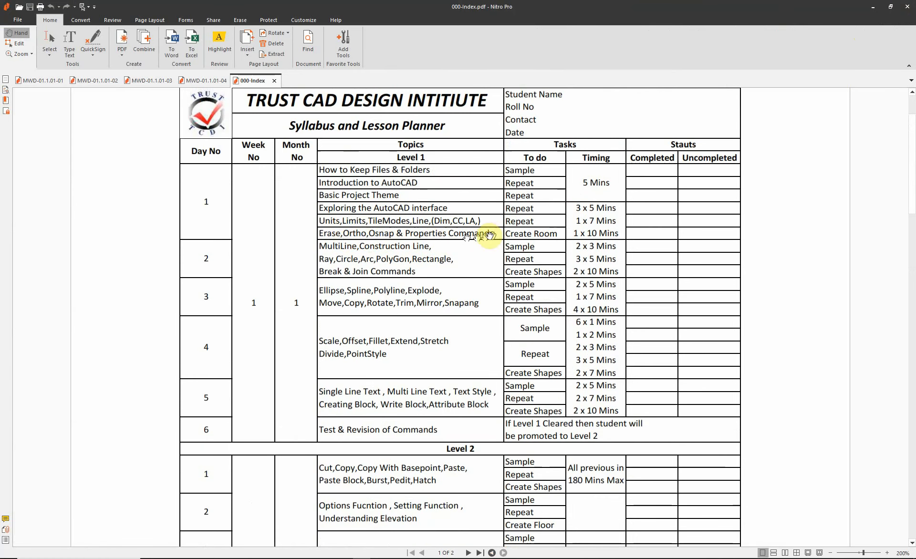
drag(436, 268, 422, 233)
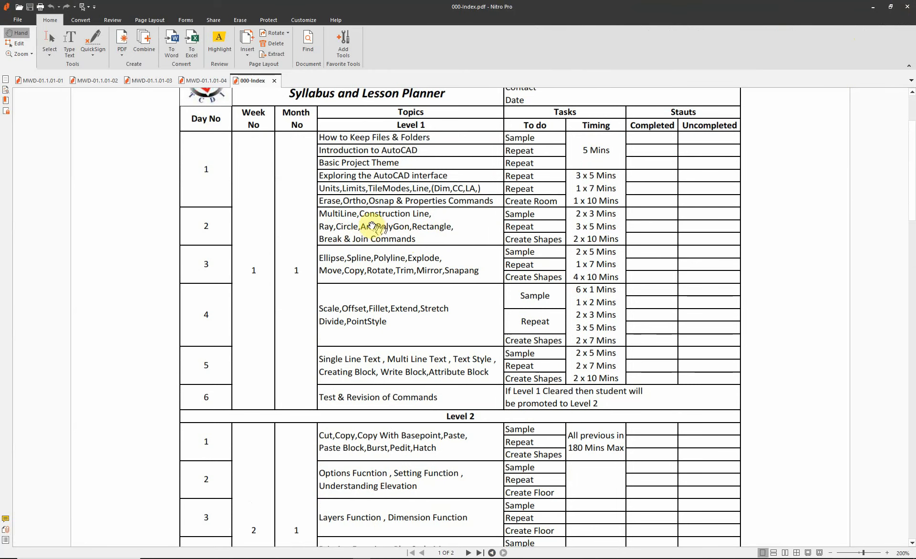
Step: Show sheet MWD-01.1.01-04 side by side with the AutoCAD drawing, with empty space beside the Room-2 plan in view
click(190, 80)
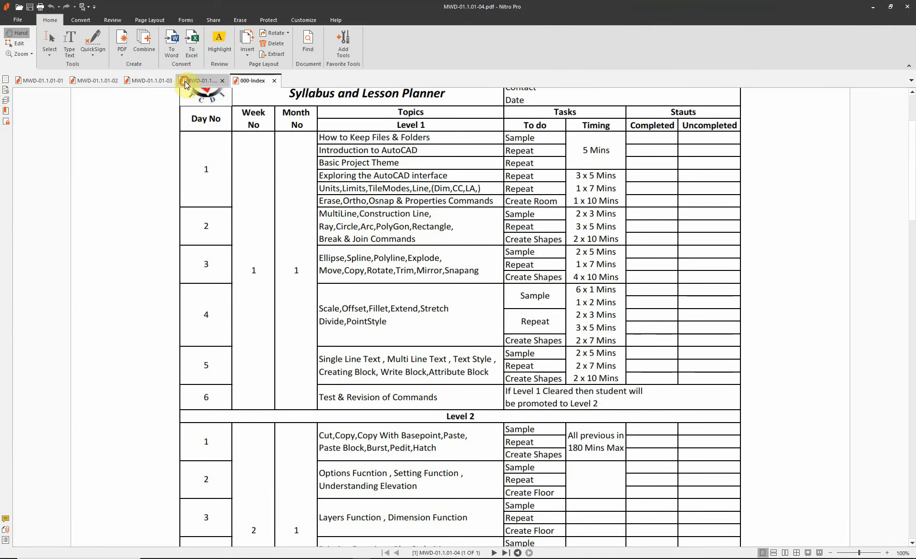
click(889, 6)
scroll(350, 303, up, 5)
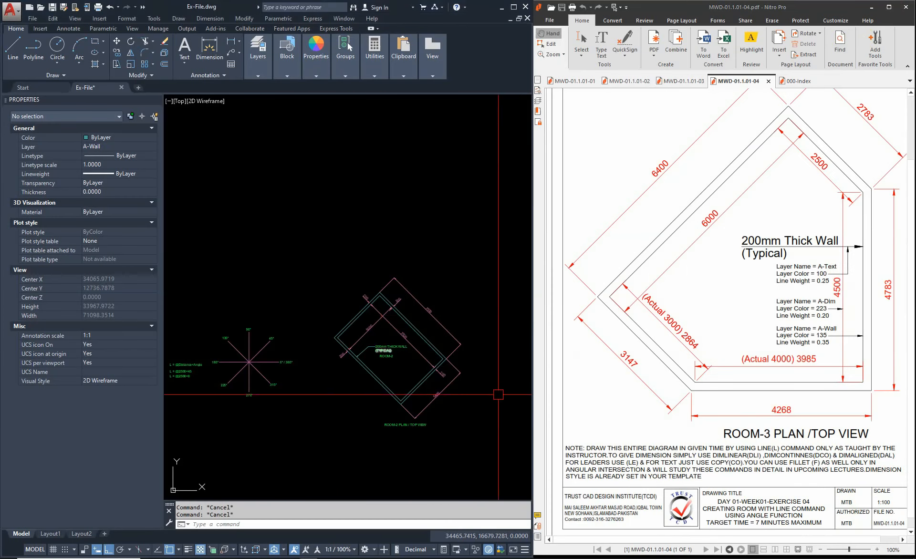
drag(830, 400, 751, 382)
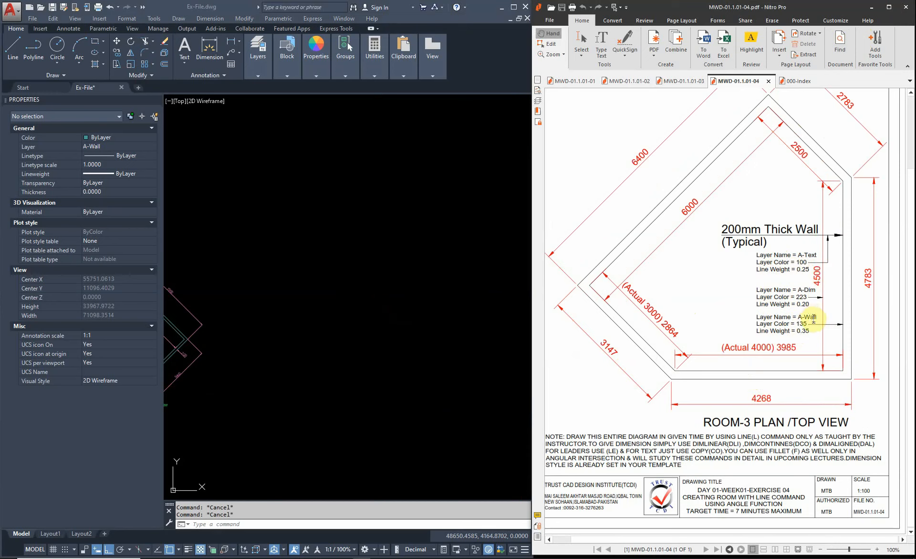
click(324, 343)
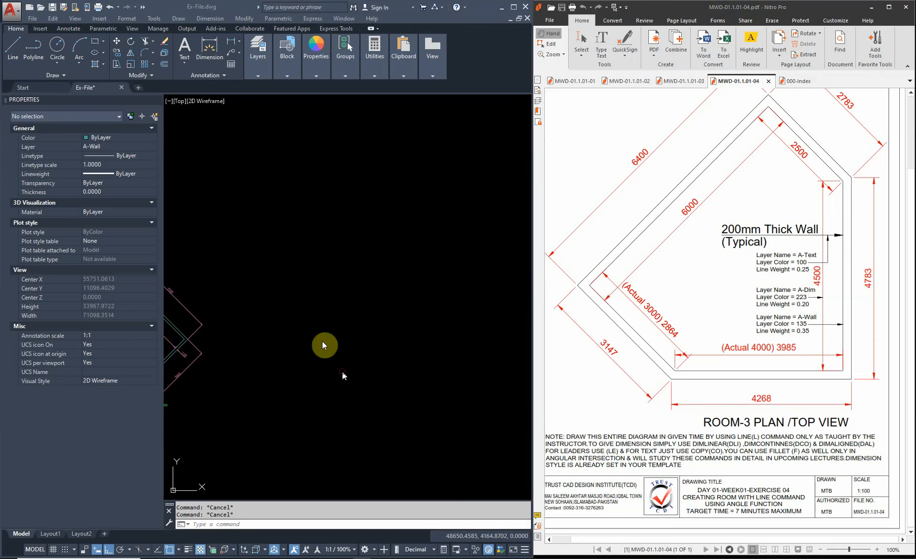
scroll(365, 348, down, 2)
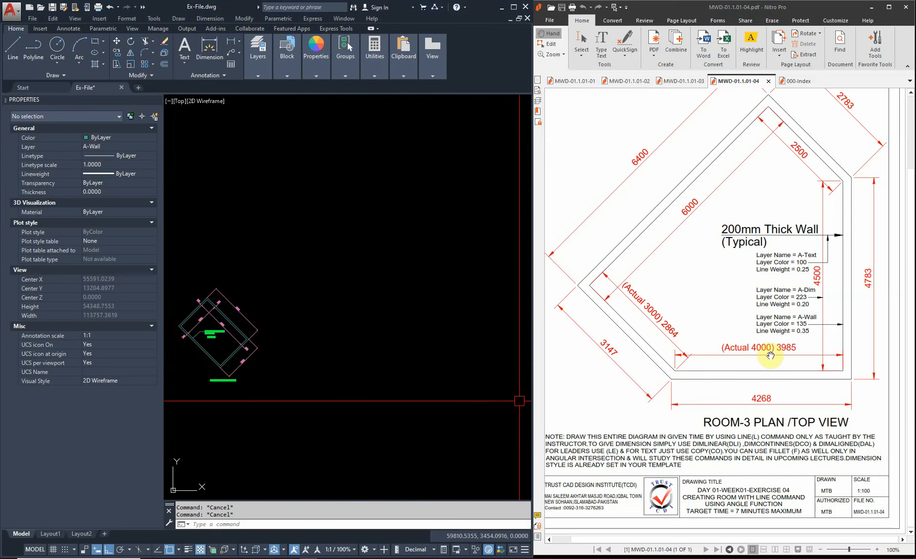
click(397, 364)
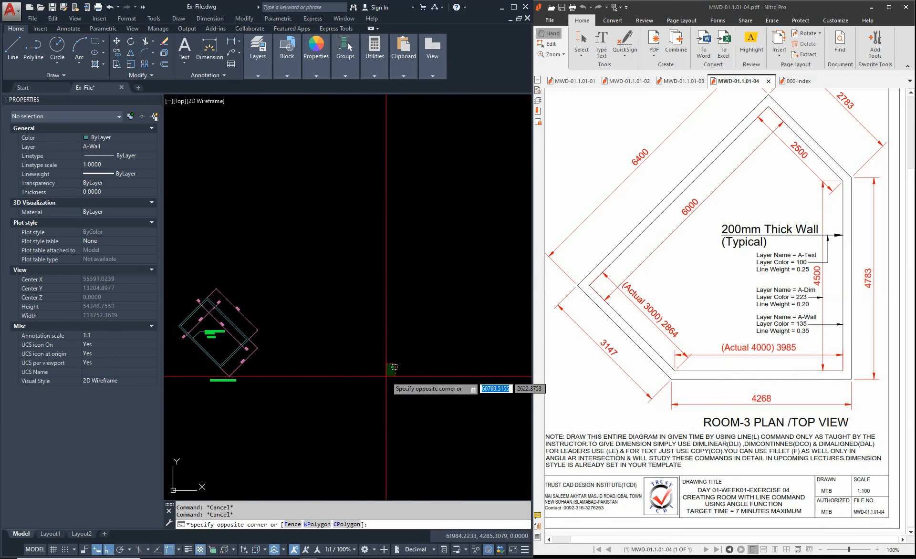
key(Escape)
key(Escape)
scroll(384, 374, up, 5)
middle_drag(385, 374, 294, 397)
text(l)
key(Return)
click(229, 354)
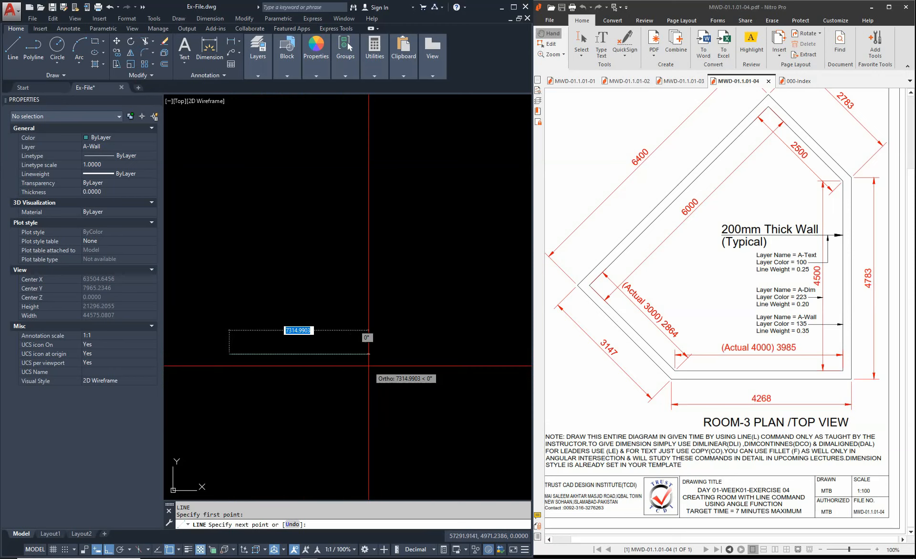
key(Escape)
Step: Draw Room-3's lower inner wall as a 4000 mm horizontal line in the empty area beside the Room-2 plan
text(l)
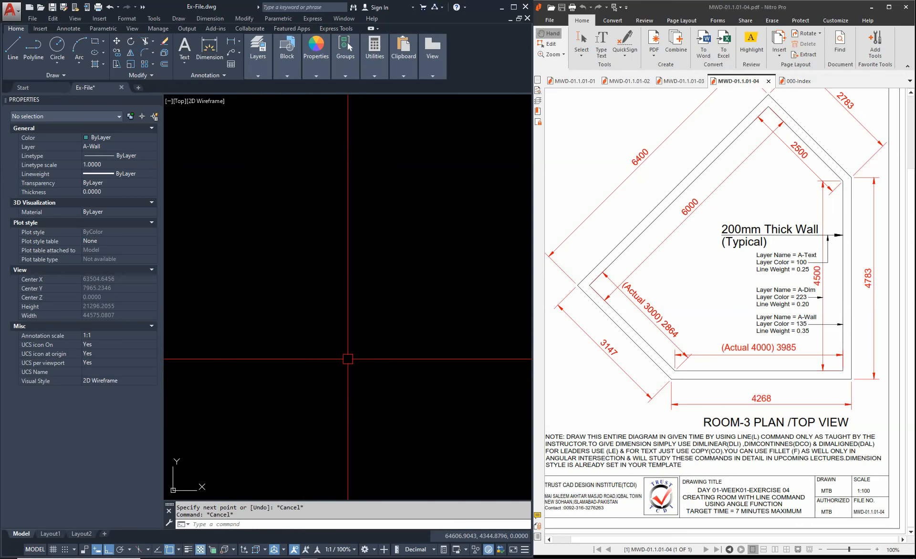
key(Return)
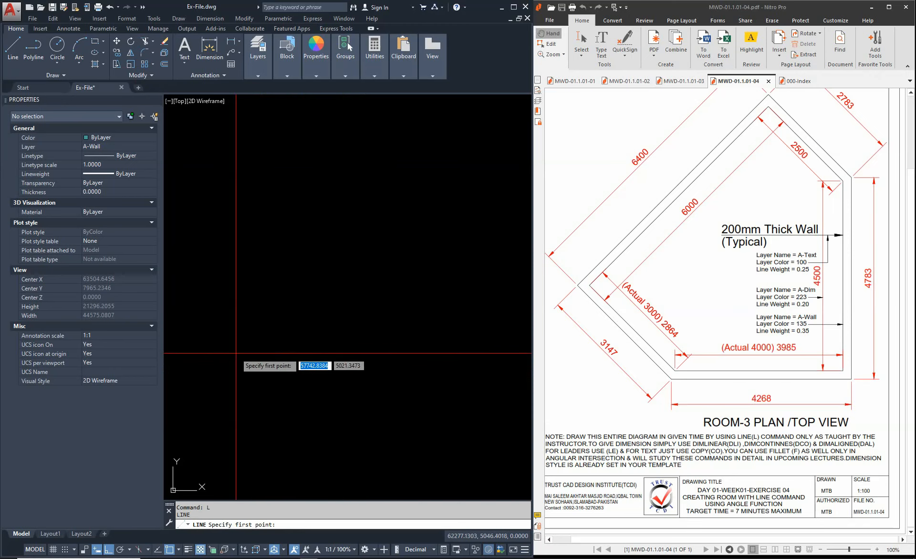
click(236, 353)
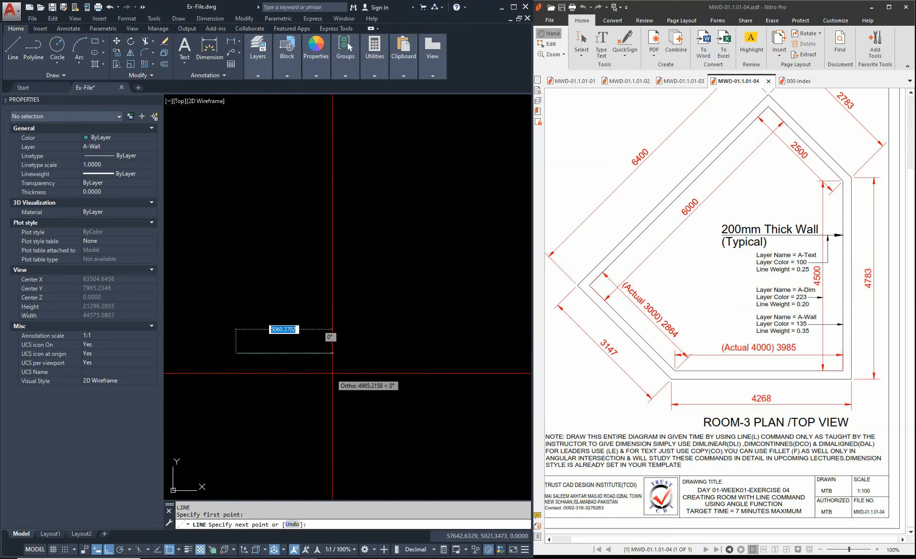
text(4)
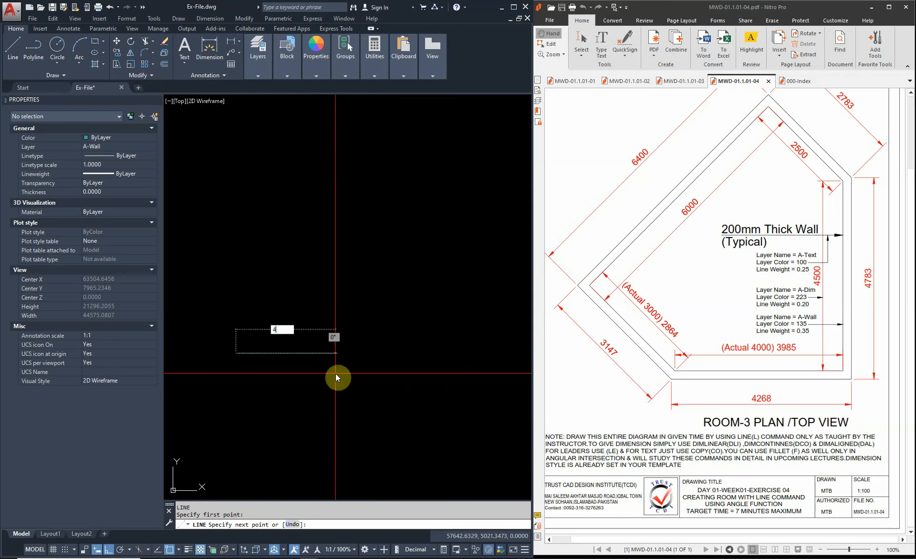
text(000)
key(Return)
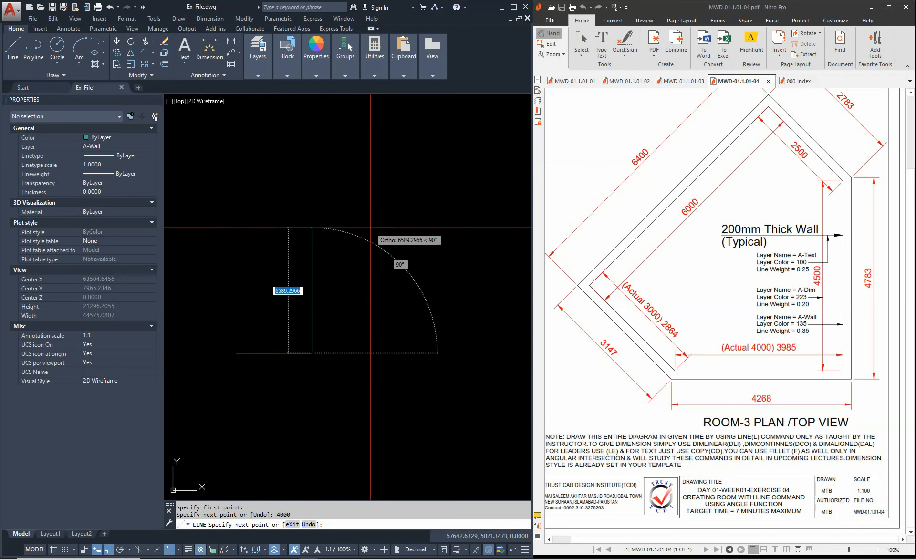
Step: Continue the wall line 4500 mm straight up from the horizontal line's right end, then finish the line
text(4500)
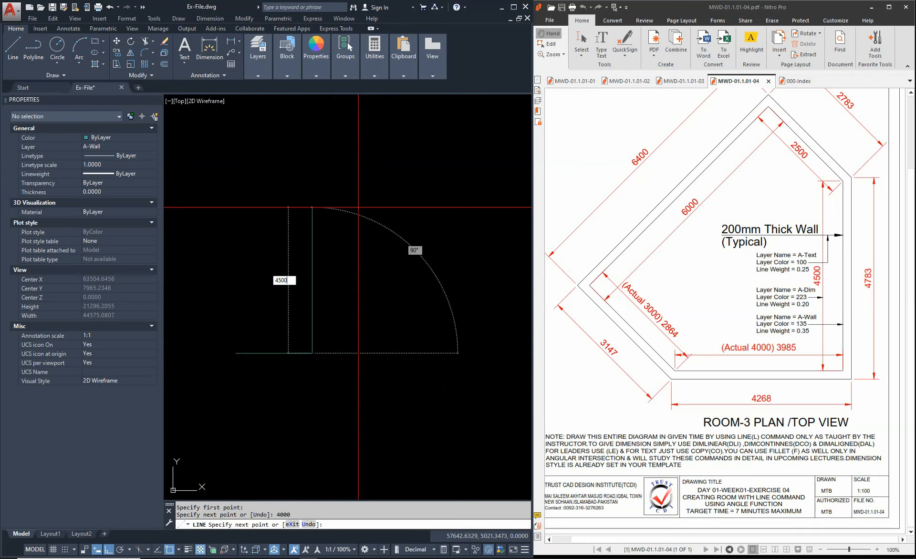
key(Return)
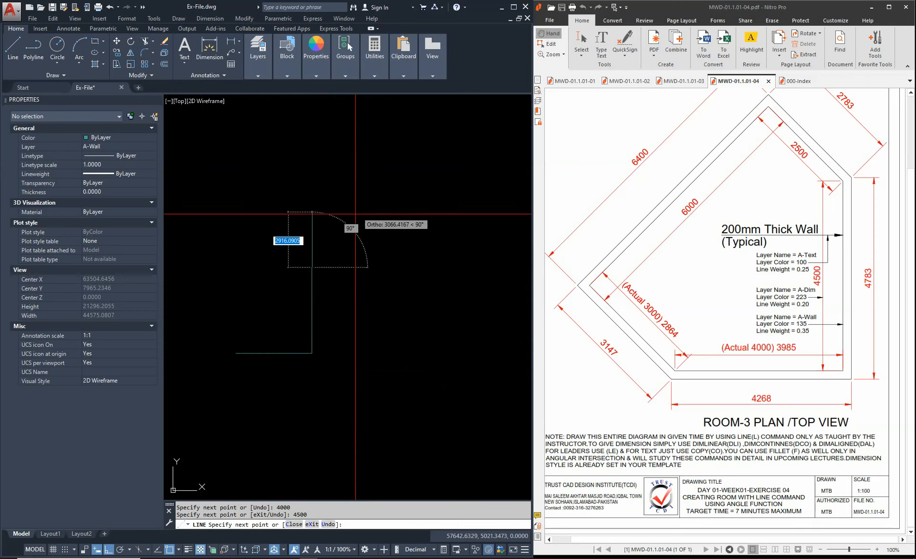
middle_drag(342, 285, 392, 337)
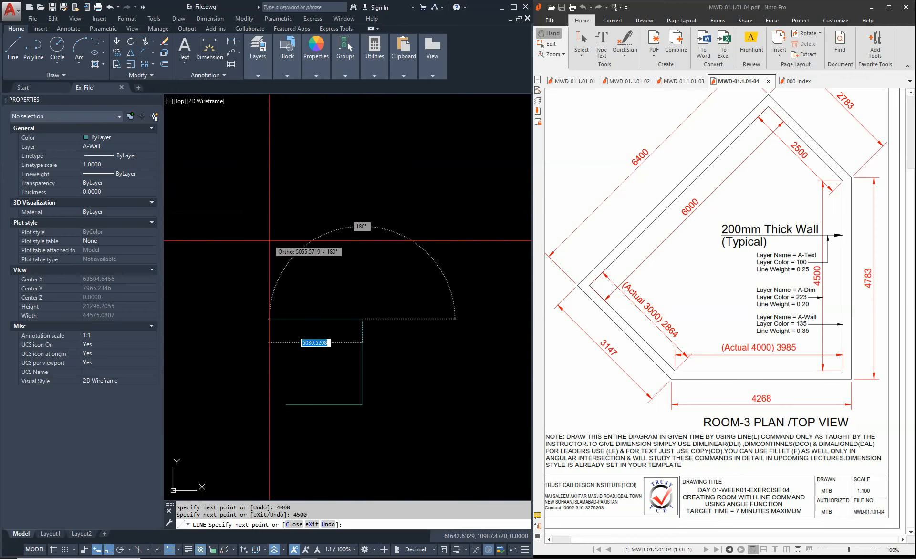
key(Escape)
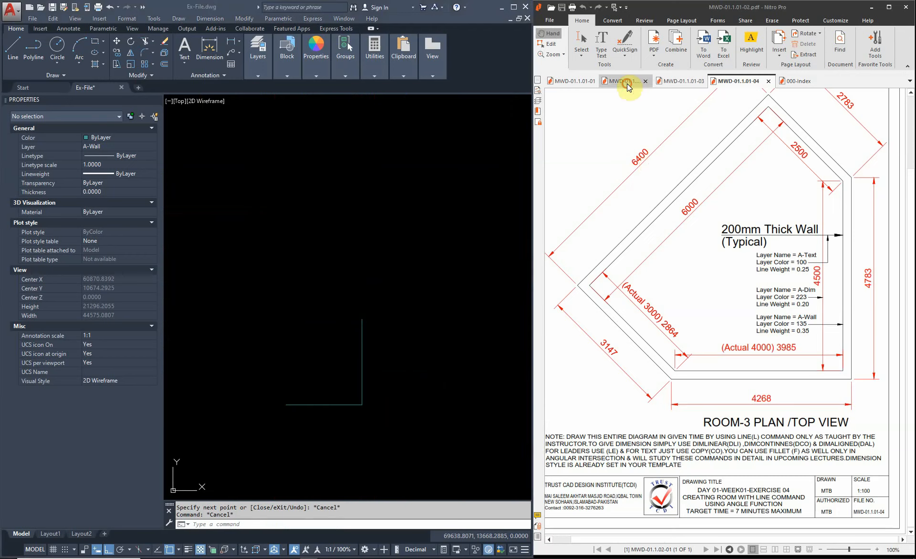
Step: Check the line-angle diagram on sheet MWD-01.1.01-02 and return to the Room-3 plan on sheet MWD-01.1.01-04
click(626, 81)
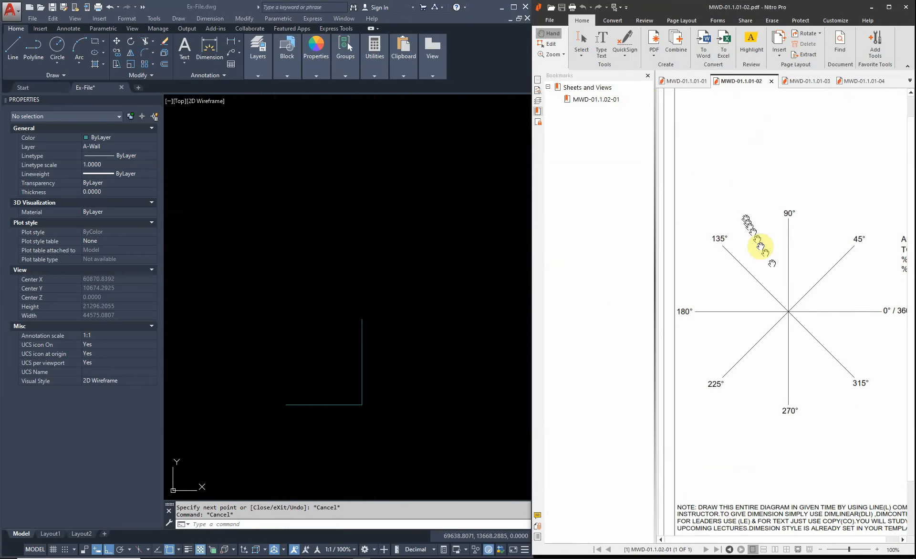
click(645, 77)
drag(718, 319, 749, 326)
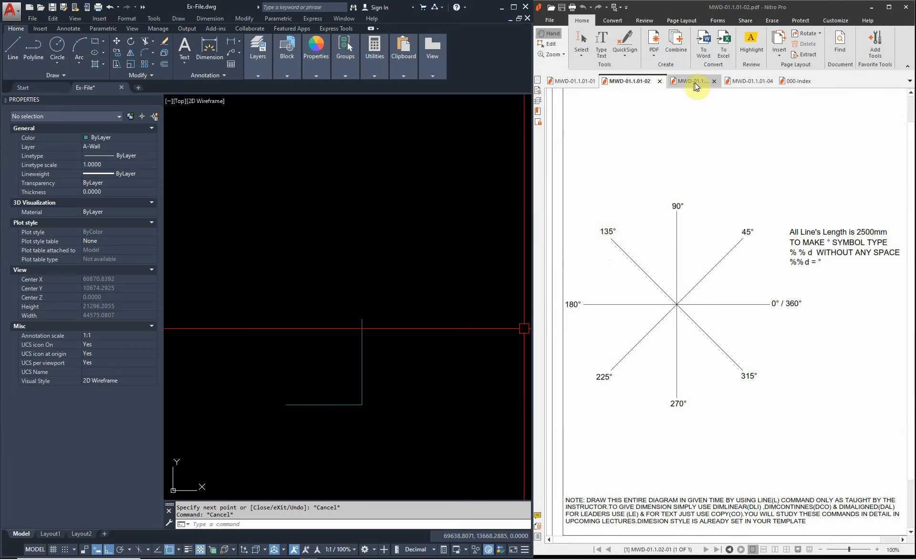
click(745, 81)
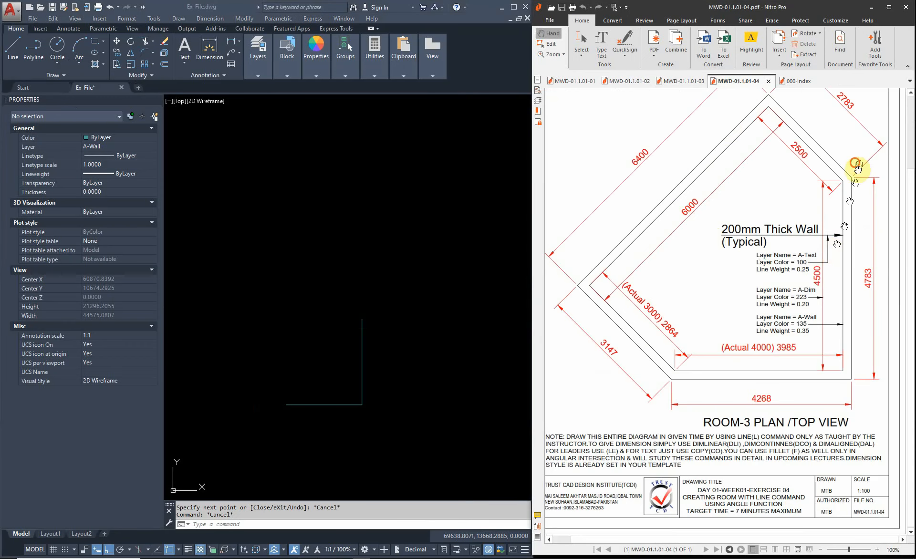
drag(857, 167, 854, 214)
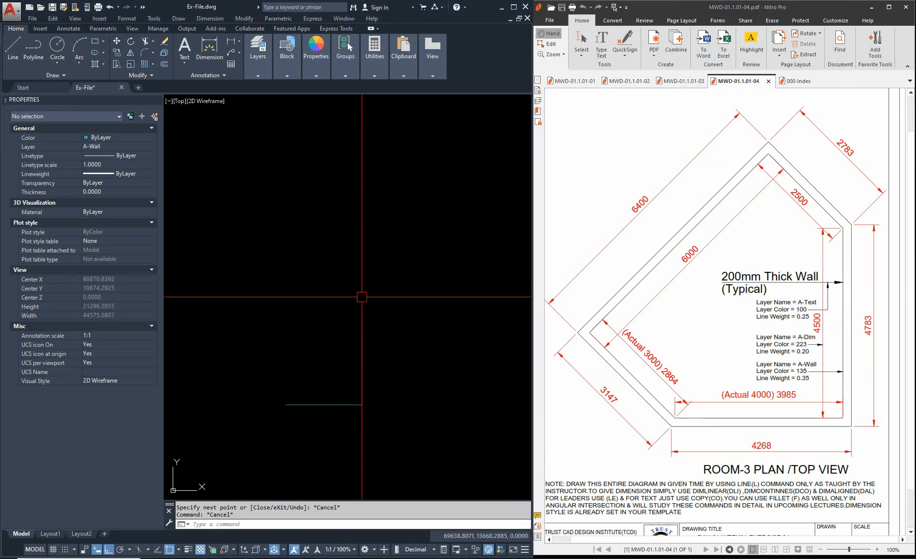
Step: Draw a 2500 mm wall line at 135° from the upper end of the 4500 mm vertical wall
text(l)
key(Return)
key(Return)
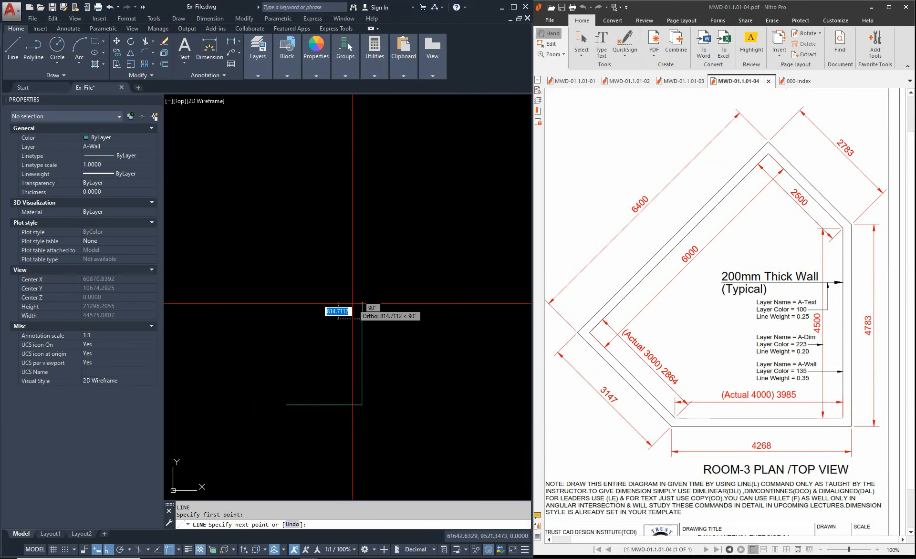
key(F8)
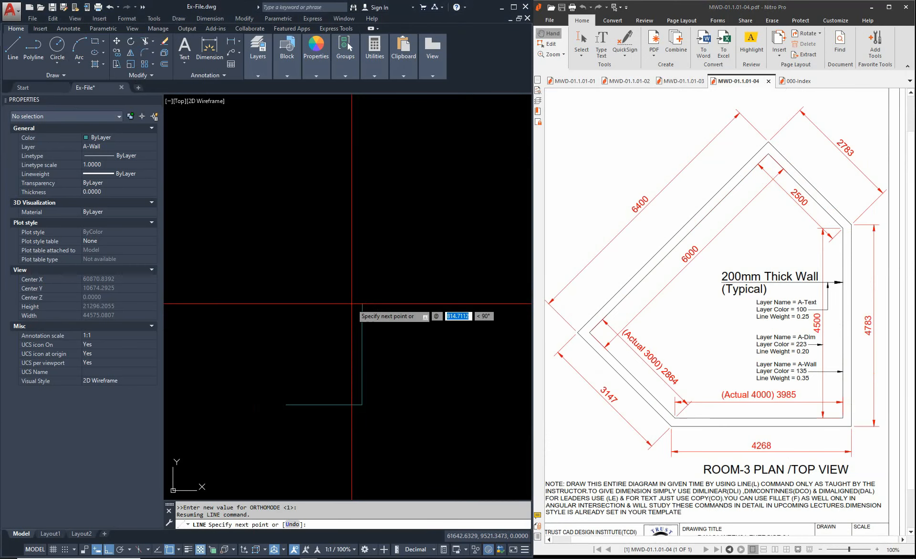
text(2500)
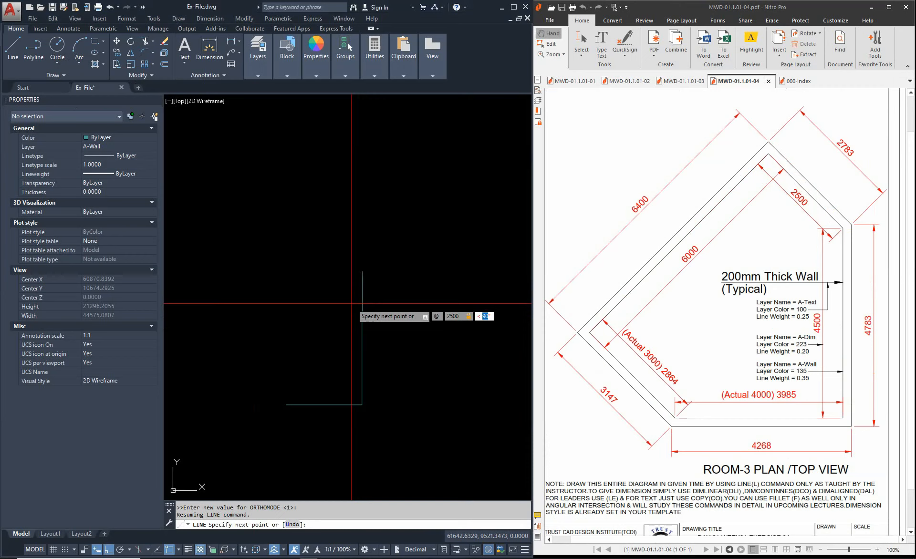
text(<135)
key(Return)
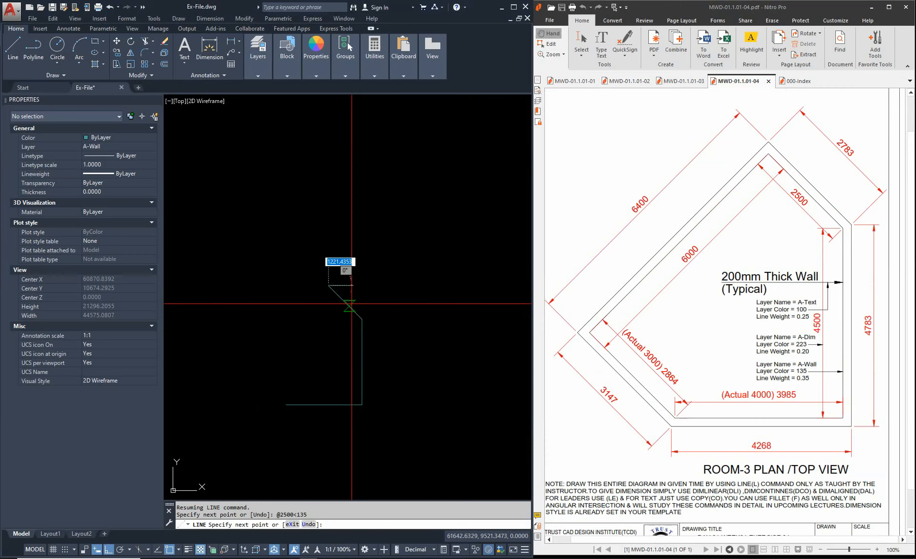
Step: Continue the wall from the peak with a 6000 mm line at 225°
text(@)
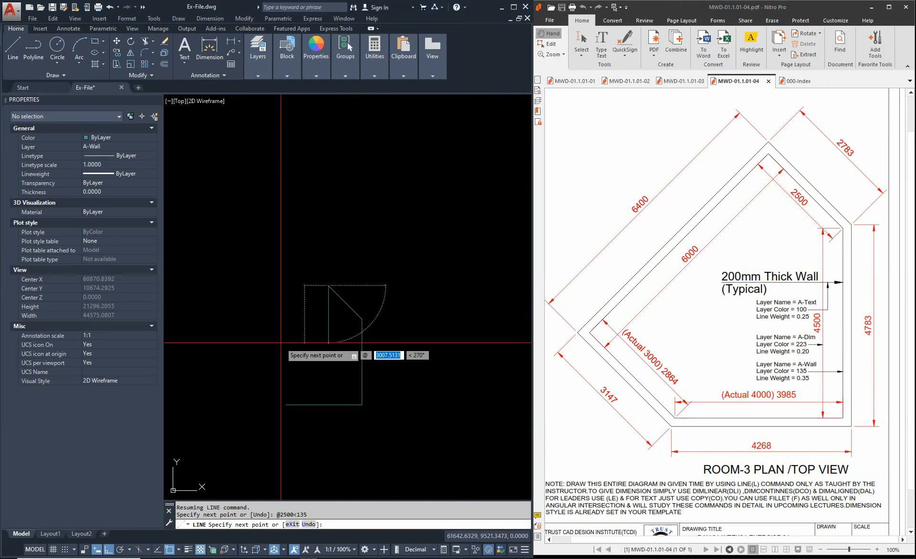
text(6000)
key(Tab)
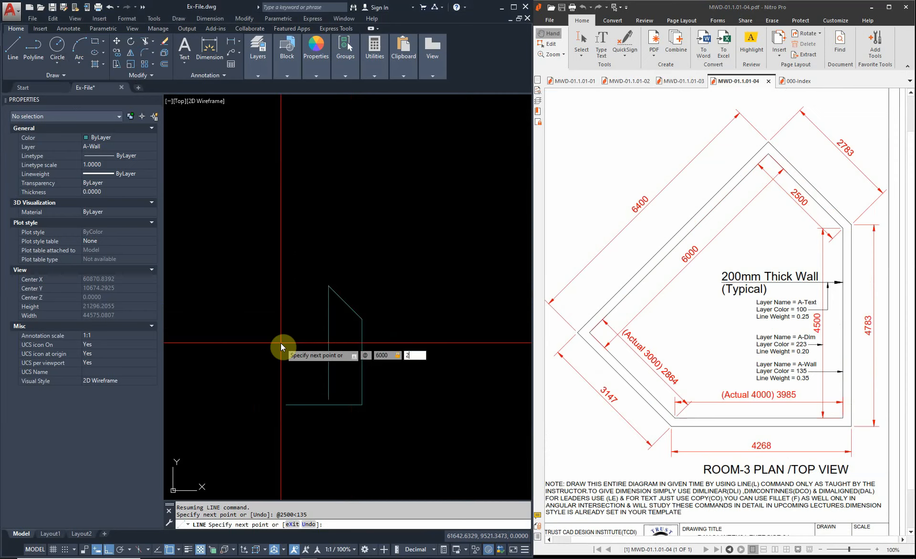
key(Return)
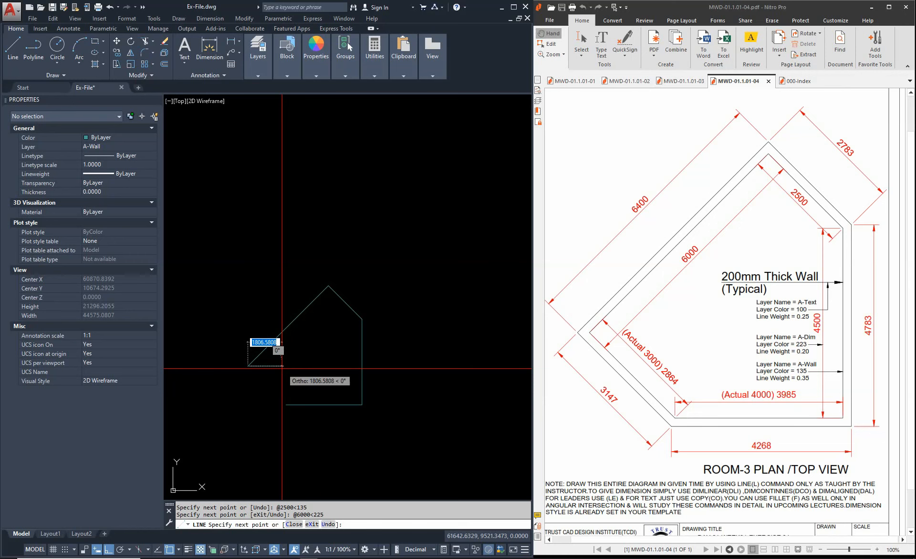
Step: Continue with a 3000 mm line at 315° toward the lower horizontal wall, and finish the line
key(F8)
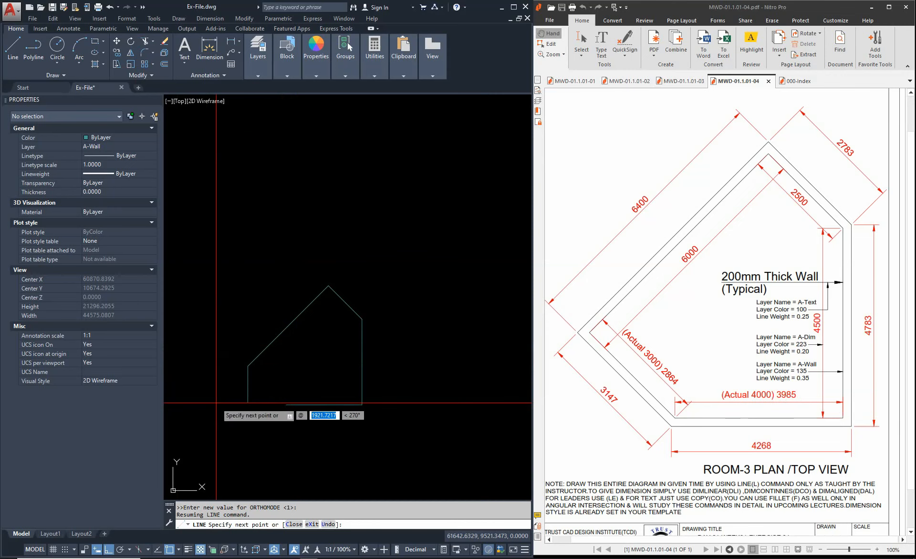
key(Tab)
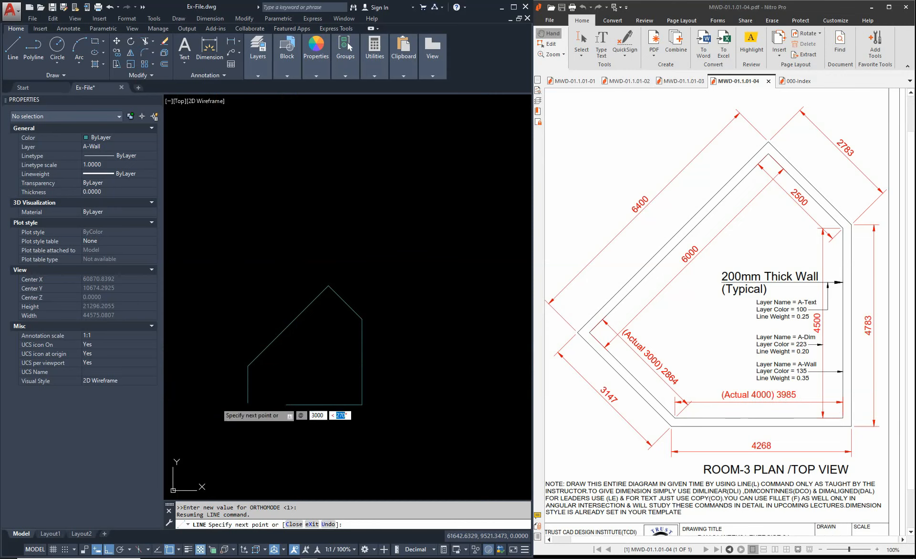
text(315)
key(Return)
key(Escape)
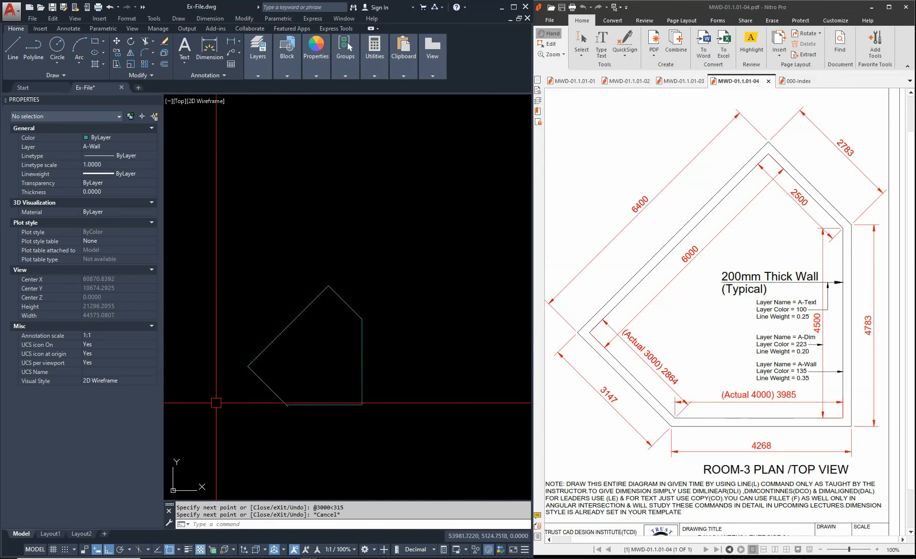
Step: Shorten the 3000 mm diagonal wall by stretching its lower end back to its intersection with the horizontal wall
scroll(320, 425, up, 10)
scroll(324, 401, up, 6)
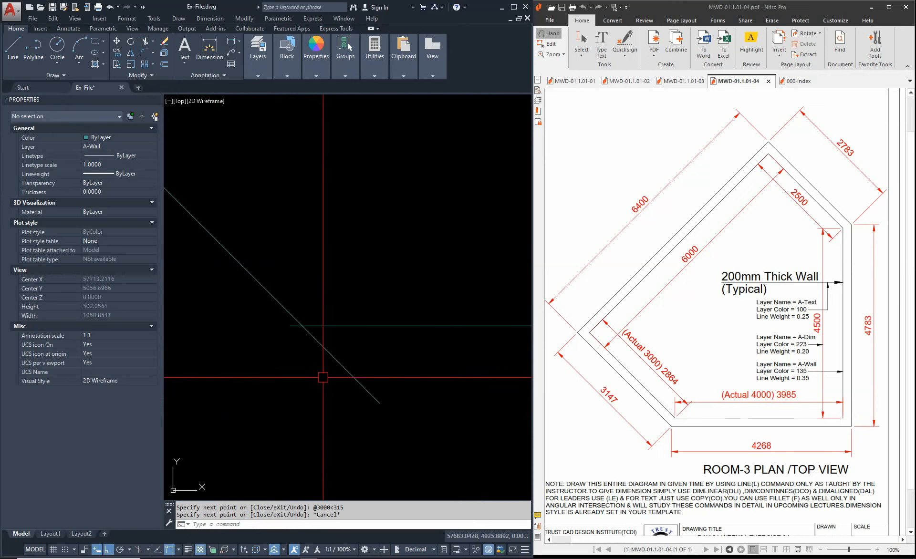
click(362, 403)
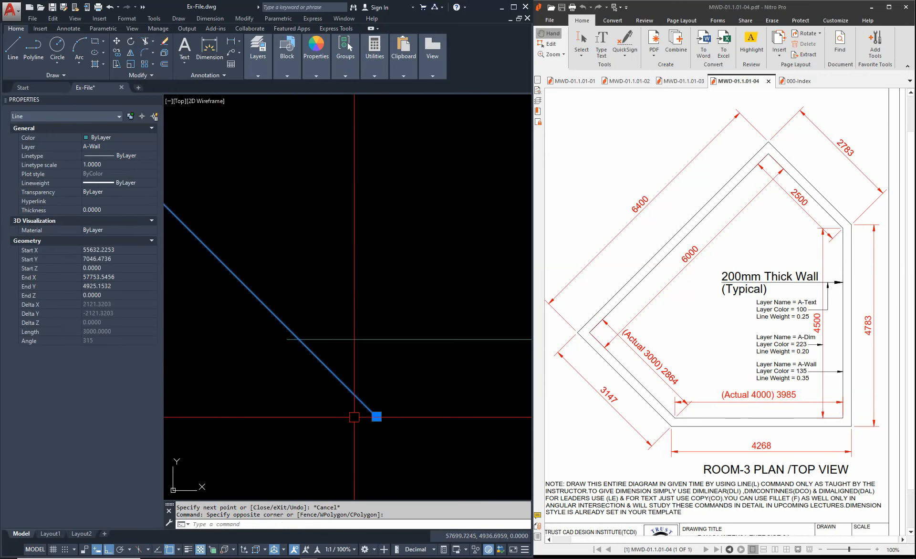
click(382, 405)
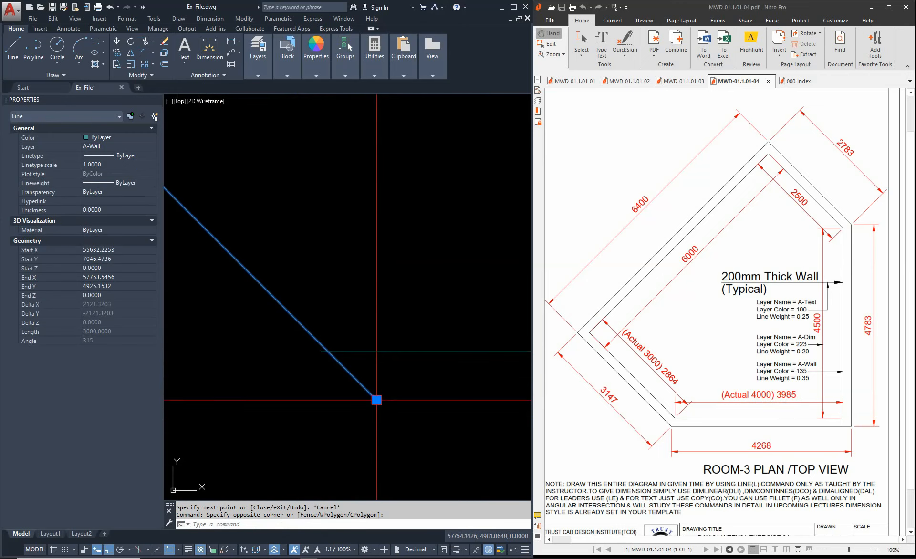
click(377, 400)
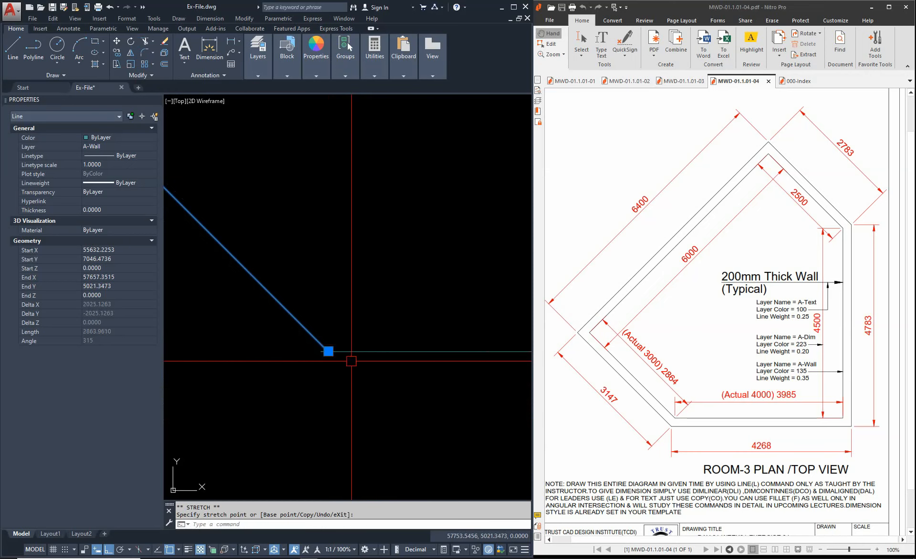
key(Escape)
key(Escape)
Step: Stretch the horizontal wall's left end to the lower end of the diagonal wall to close the corner
click(353, 349)
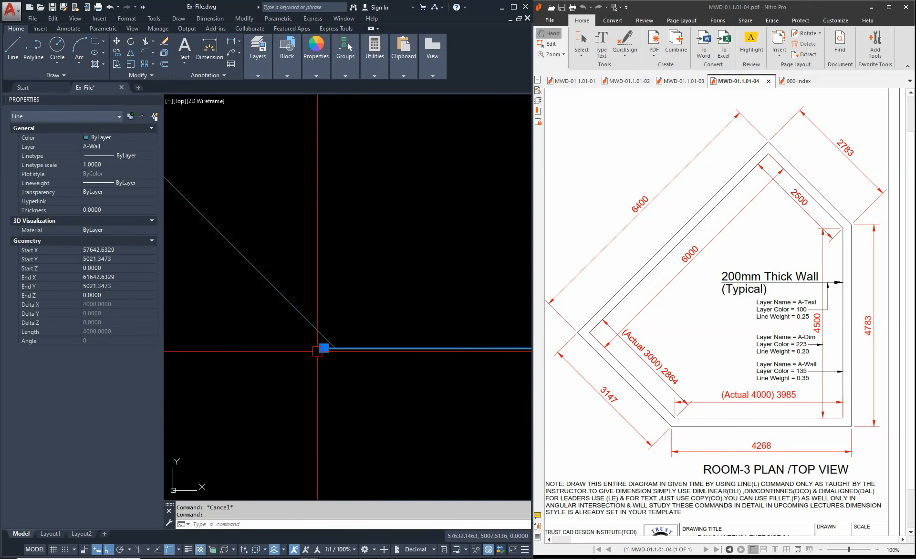
click(324, 348)
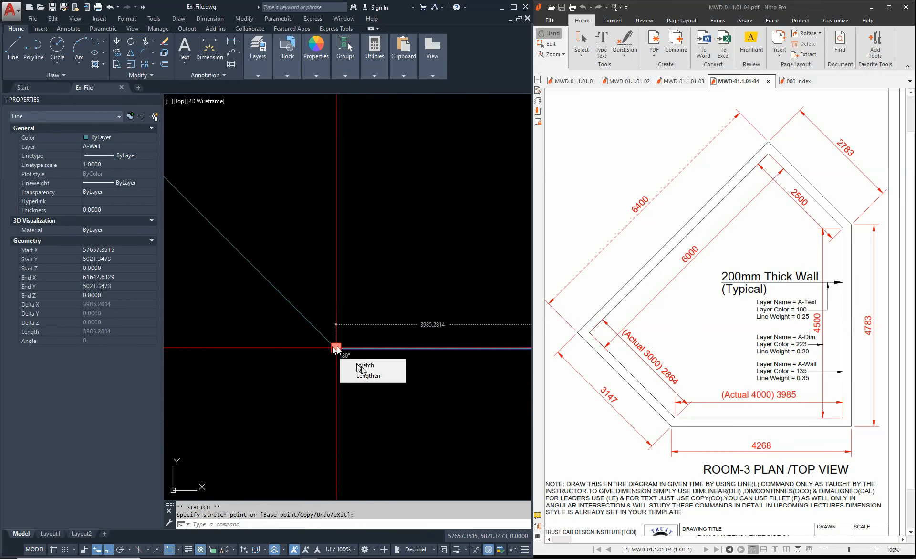
key(Escape)
Step: Examine the closed inner wall outline and its corner between the diagonal and horizontal walls
scroll(337, 363, down, 5)
scroll(336, 364, down, 3)
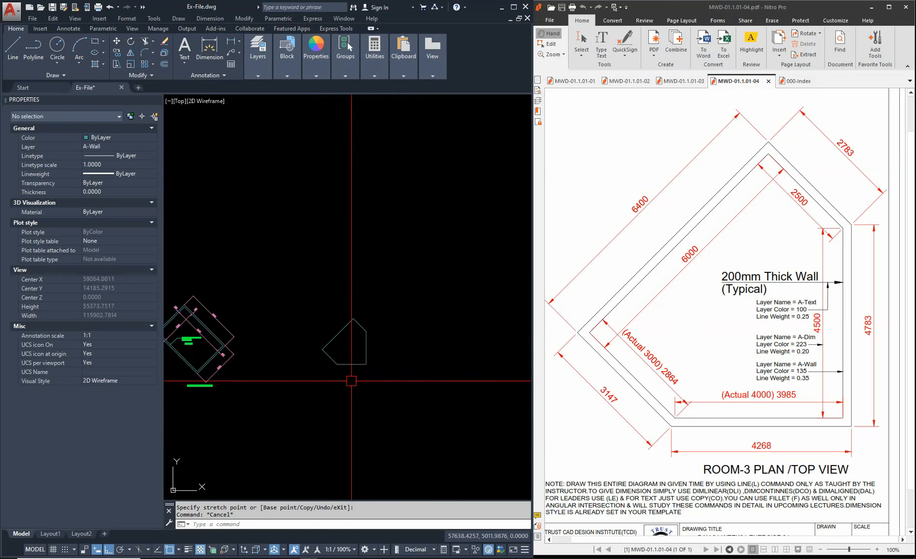
scroll(339, 364, up, 15)
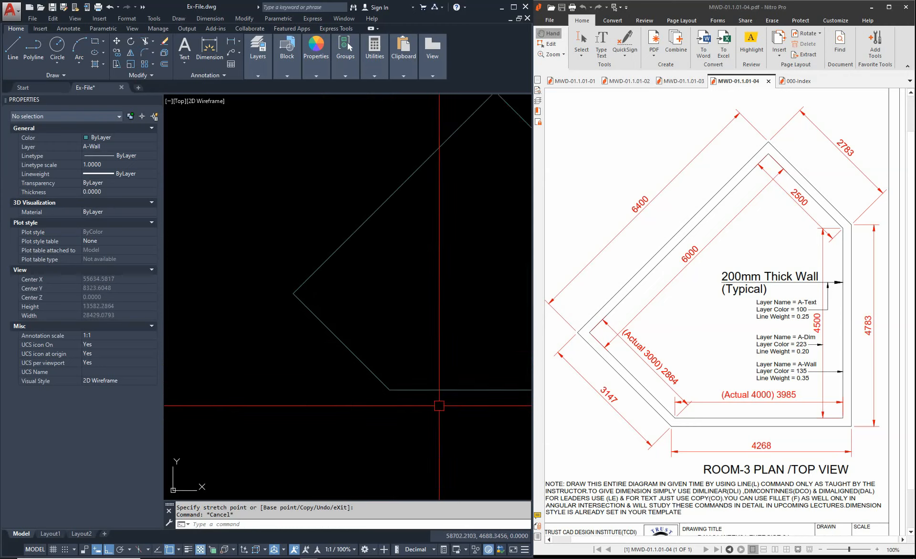
scroll(401, 342, up, 8)
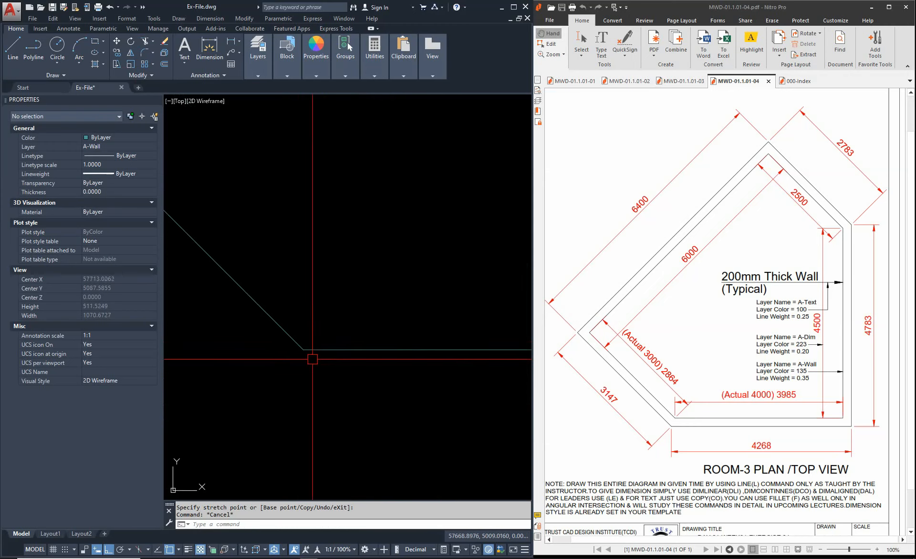
scroll(309, 352, down, 20)
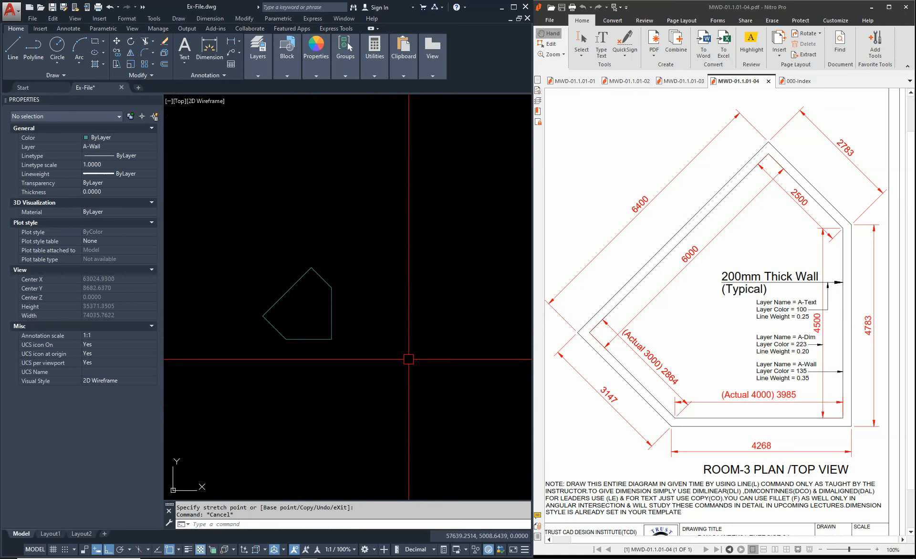
scroll(408, 359, up, 6)
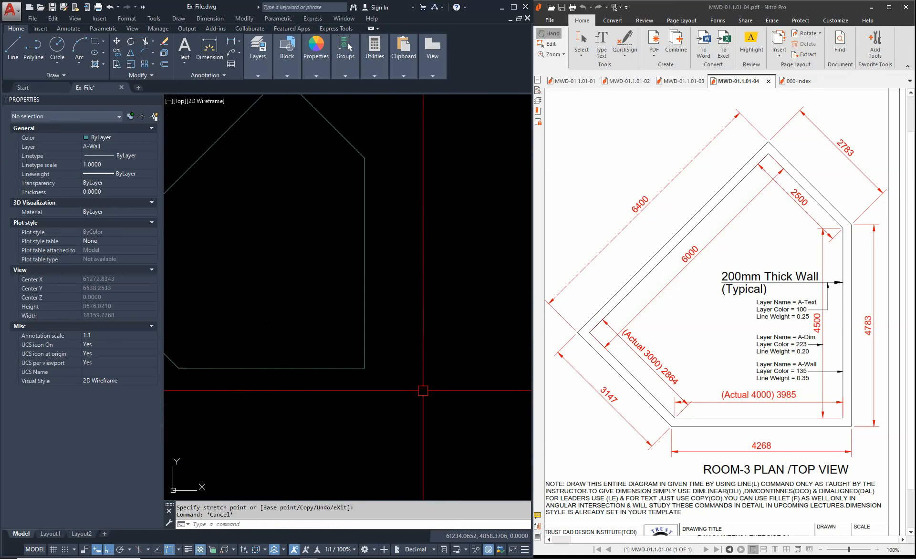
scroll(417, 360, down, 10)
scroll(411, 359, up, 10)
key(Escape)
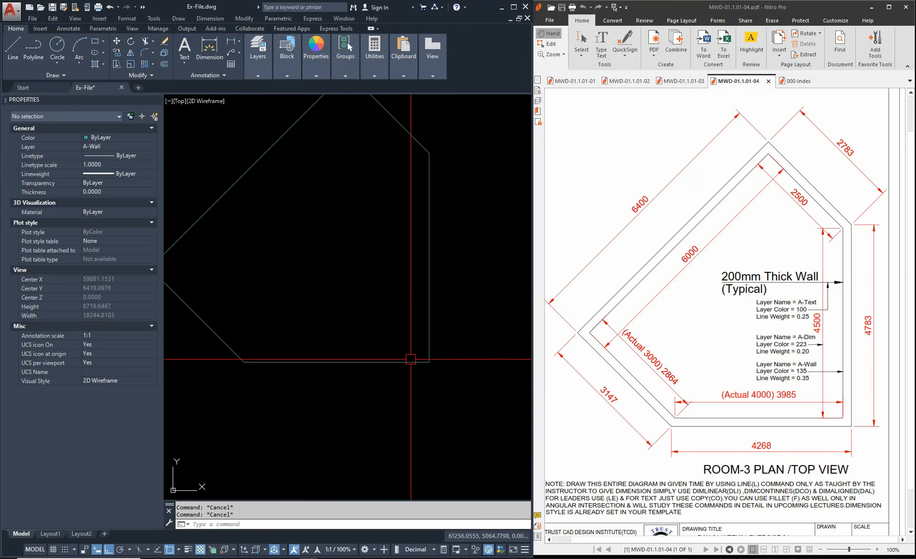
Step: Draw a 200 mm line straight down from the corner between the lower diagonal and horizontal walls
scroll(186, 361, up, 4)
text(l)
key(Return)
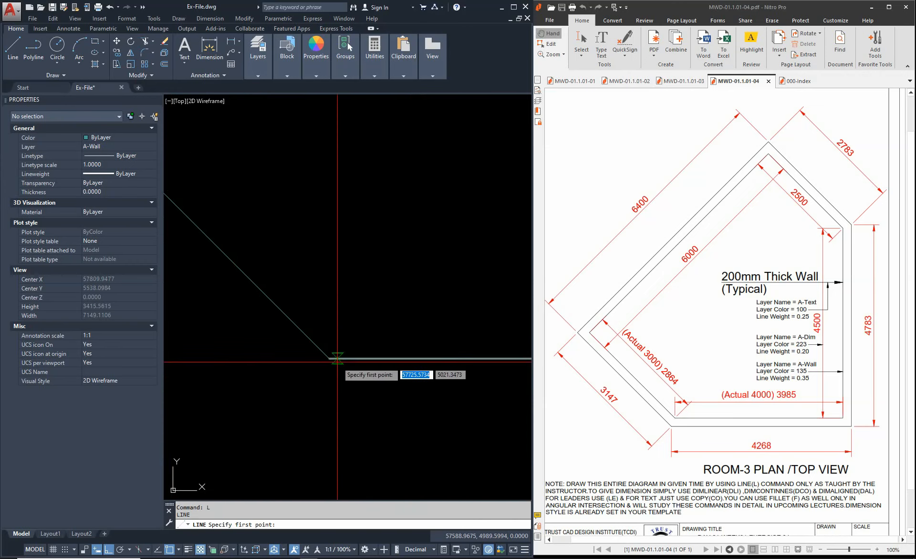
click(329, 359)
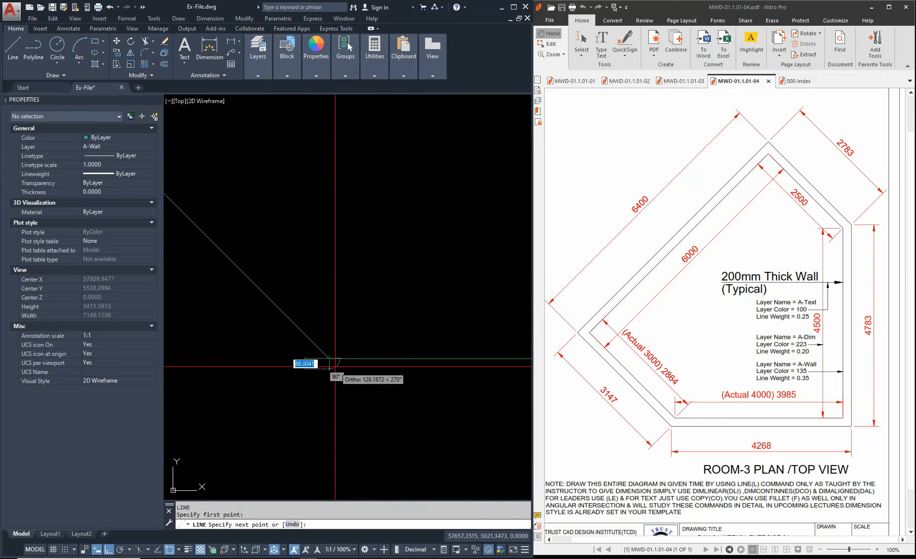
text(200)
key(Return)
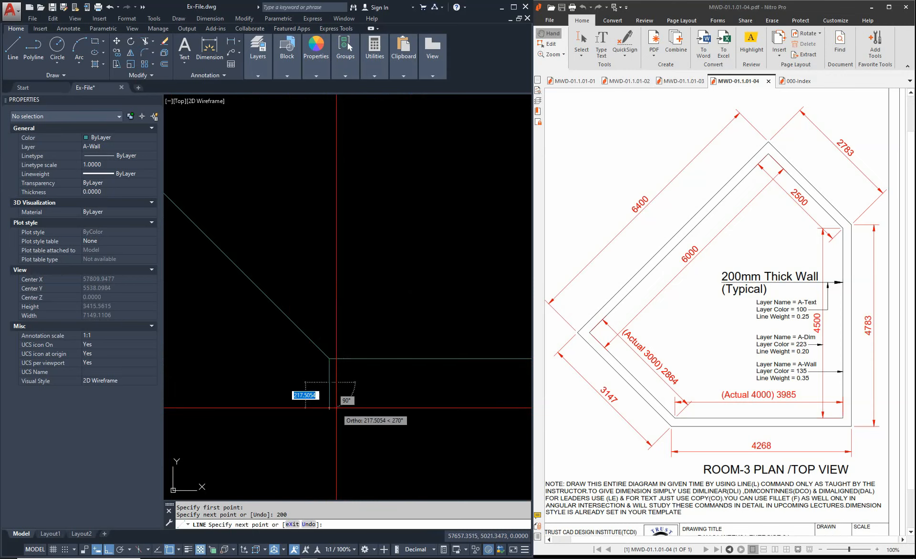
key(Escape)
scroll(329, 396, up, 2)
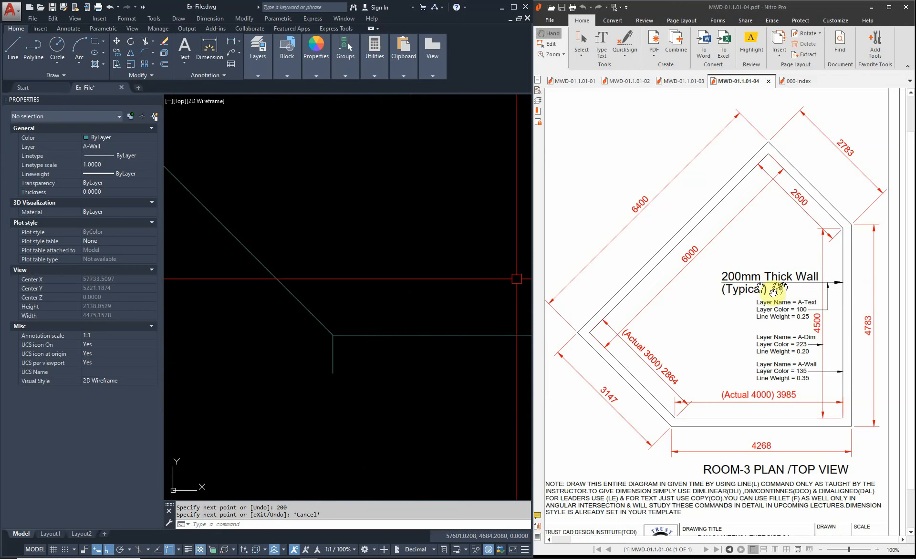
scroll(313, 282, down, 4)
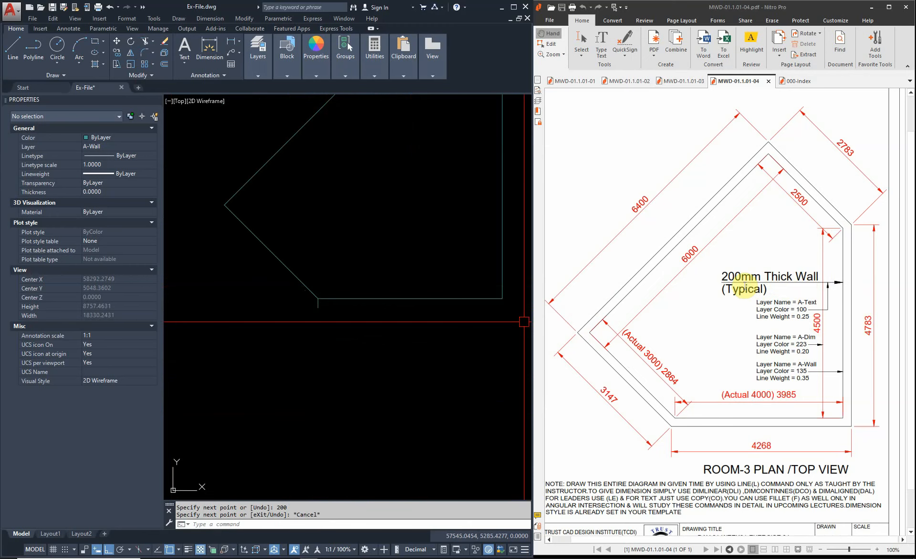
middle_drag(382, 329, 354, 370)
key(Escape)
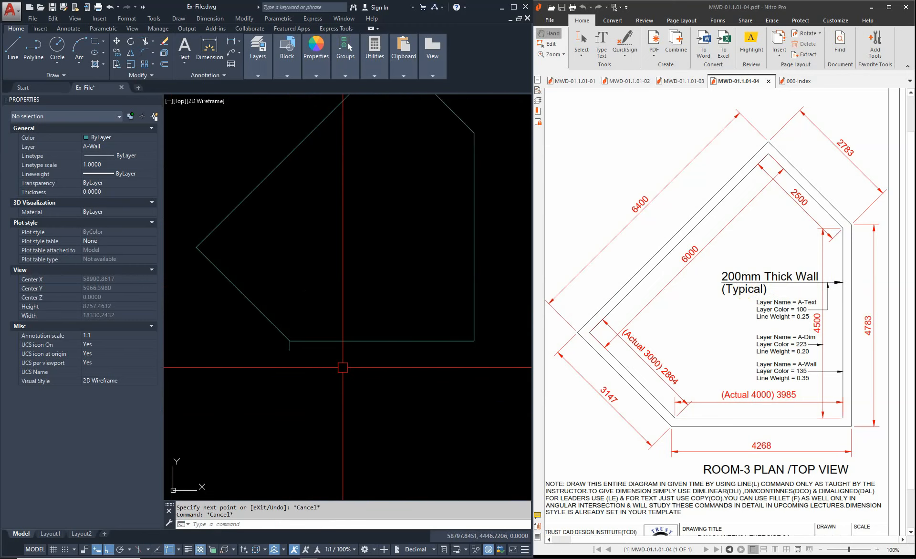
text(l)
key(Return)
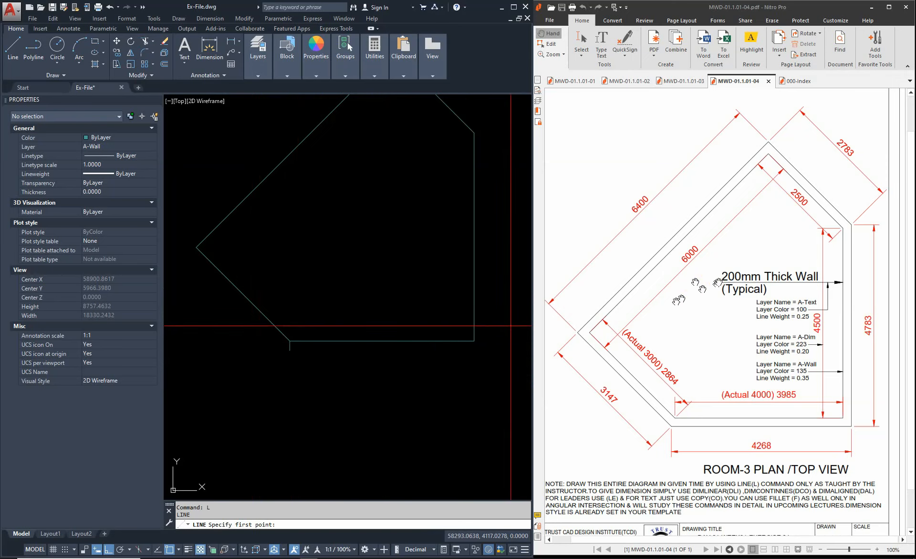
scroll(295, 358, up, 6)
key(Escape)
right_click(297, 363)
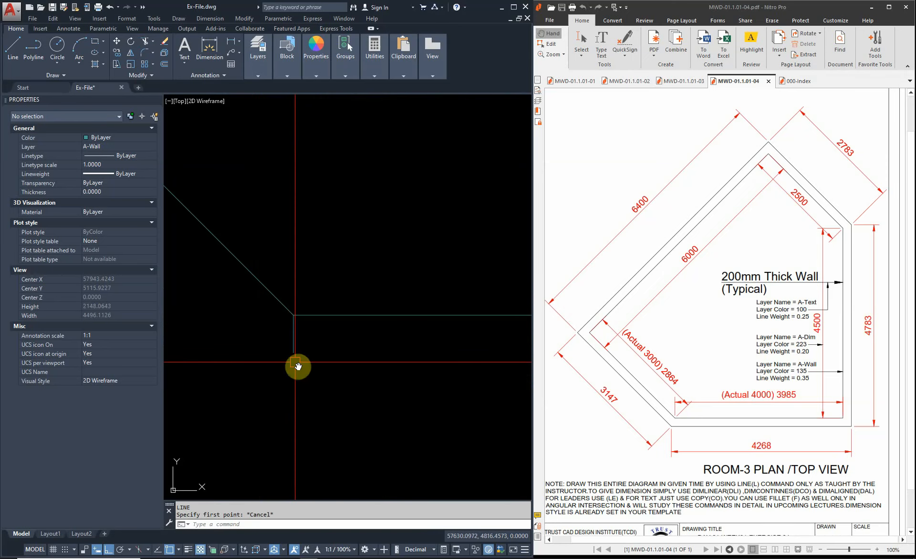
key(Escape)
key(Escape)
Step: Draw a 4268 mm horizontal outer wall line to the right from the lower end of the 200 mm line
text(l)
key(Return)
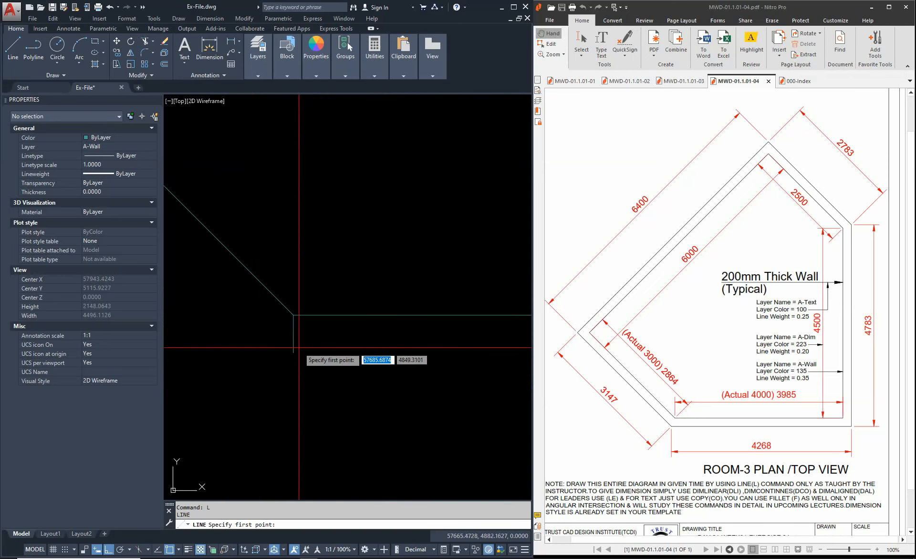
click(293, 352)
scroll(209, 371, down, 6)
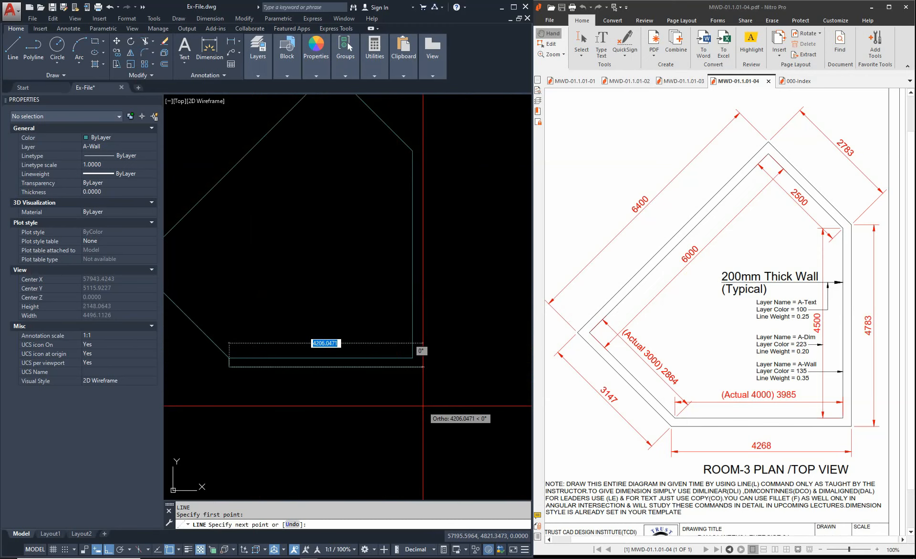
text(4268)
key(Return)
key(Escape)
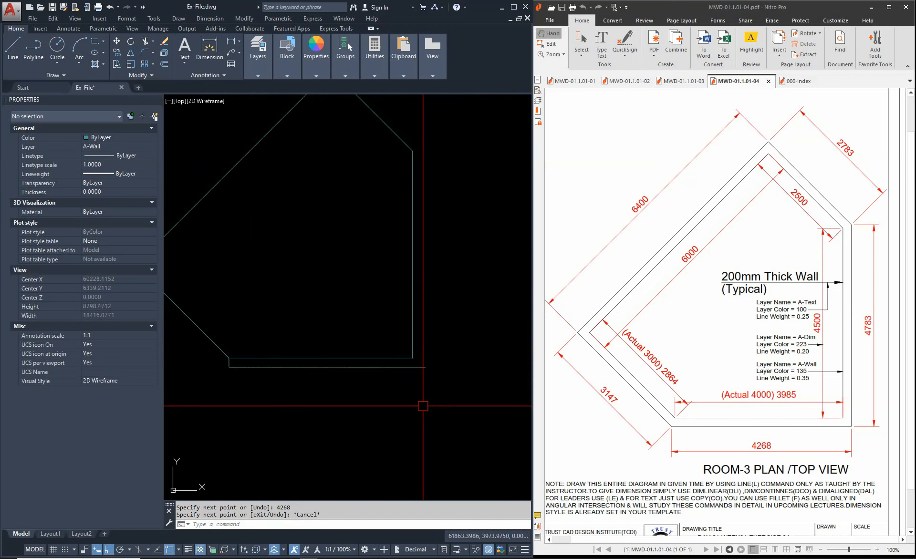
Step: Erase the 200 mm line and the 4268 mm outer line, and select the lower inner wall line
scroll(427, 371, up, 2)
scroll(425, 374, down, 3)
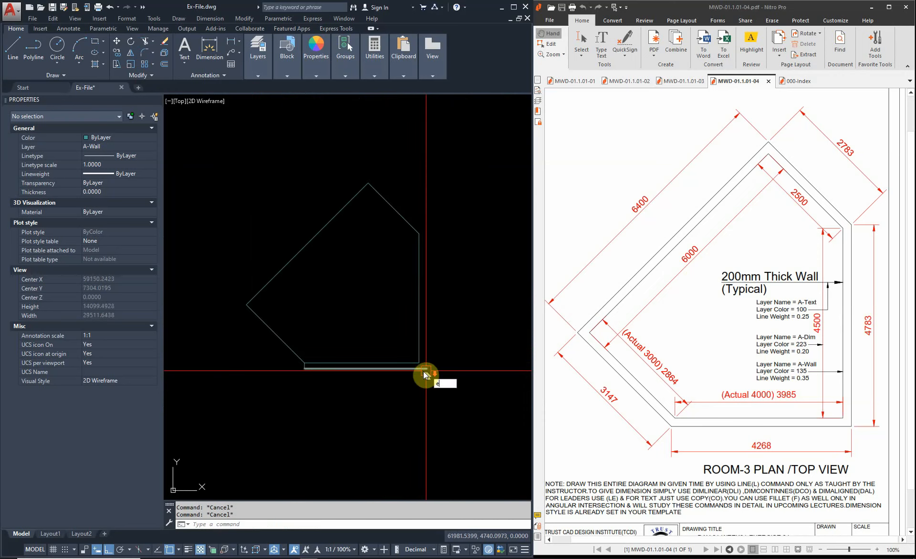
scroll(330, 372, up, 1)
click(322, 363)
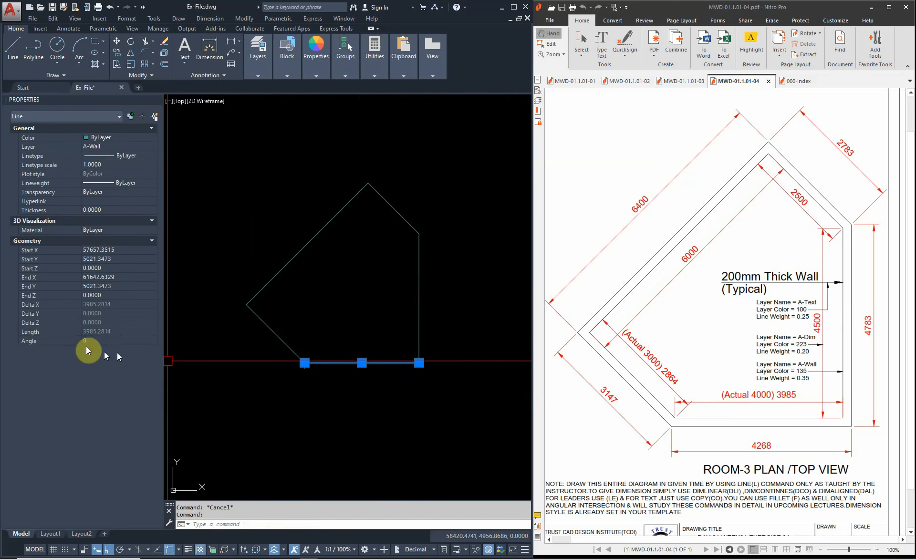
Step: Draw a horizontal outer wall line from the lower end of the 200 mm guide, extending to the right past the vertical wall
key(Escape)
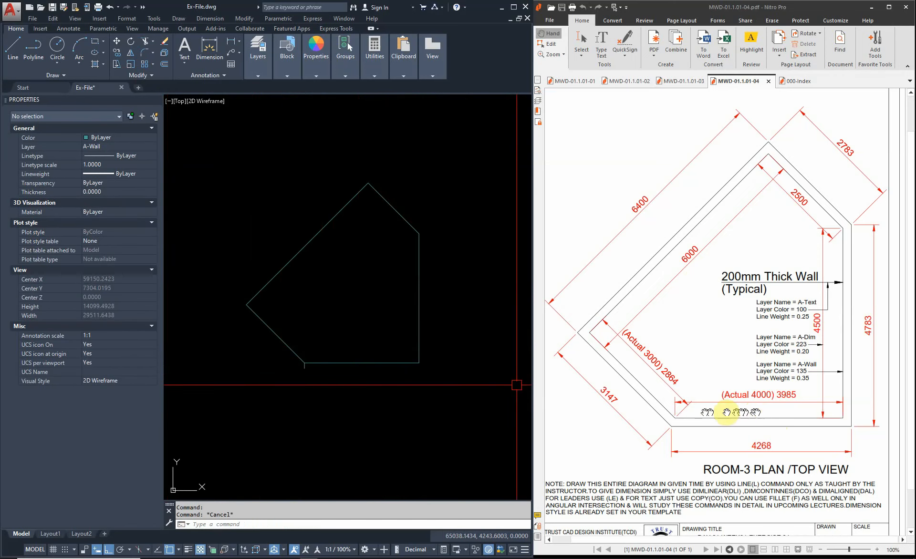
scroll(300, 384, up, 4)
text(L)
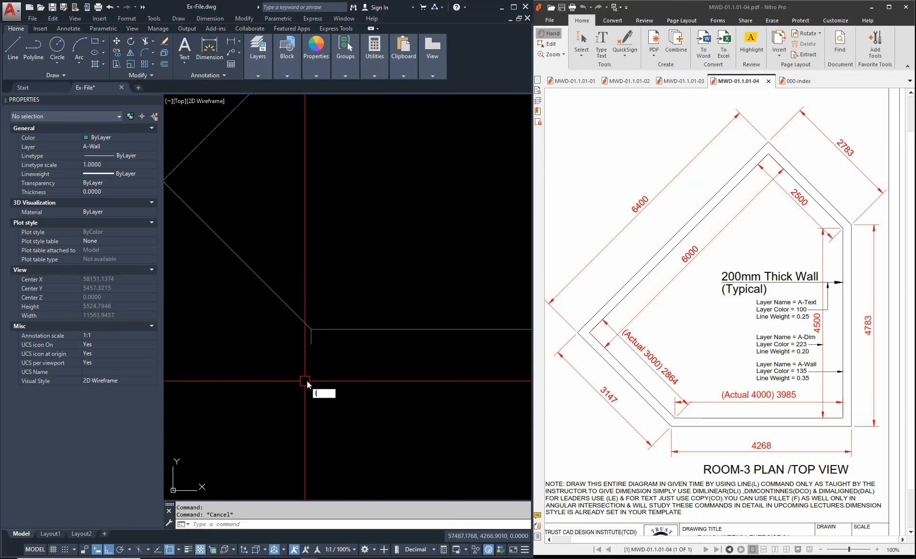
key(Return)
scroll(305, 352, down, 4)
scroll(334, 363, up, 4)
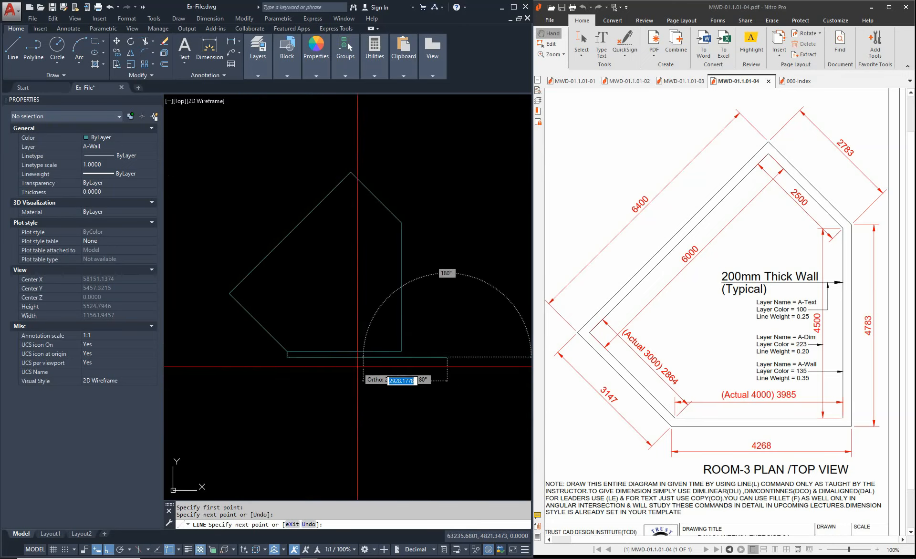
key(Escape)
key(Escape)
Step: Erase the short 200 mm guide below the corner between the lower diagonal and horizontal walls
text(e)
key(Return)
click(254, 352)
key(Return)
Step: Draw a 200 mm horizontal guide line to the right from the lower-right inner wall corner
scroll(287, 369, down, 4)
scroll(348, 356, up, 2)
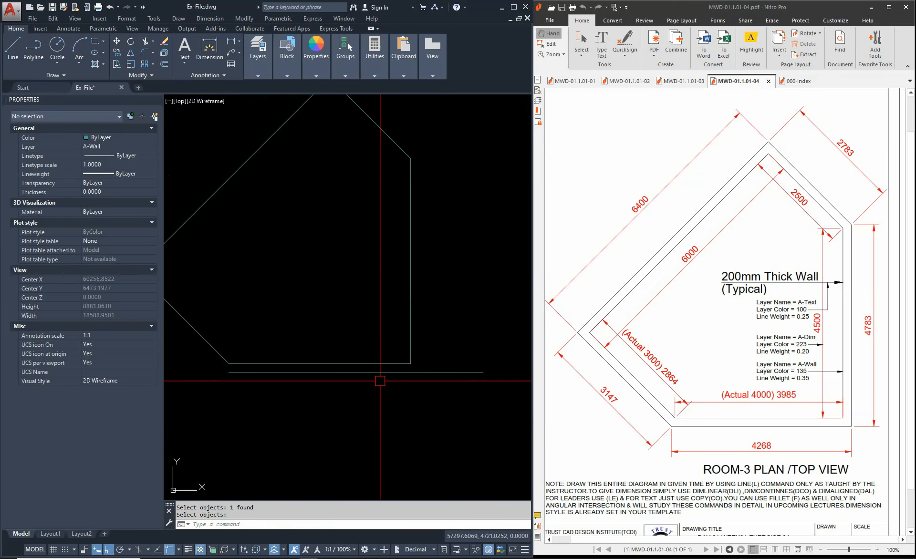
middle_drag(435, 361, 433, 406)
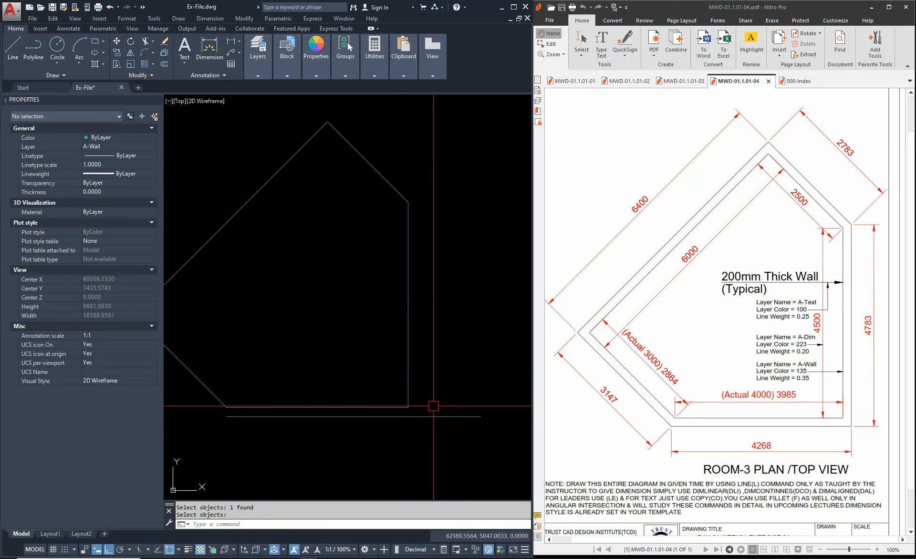
text(l)
key(Return)
scroll(432, 408, up, 4)
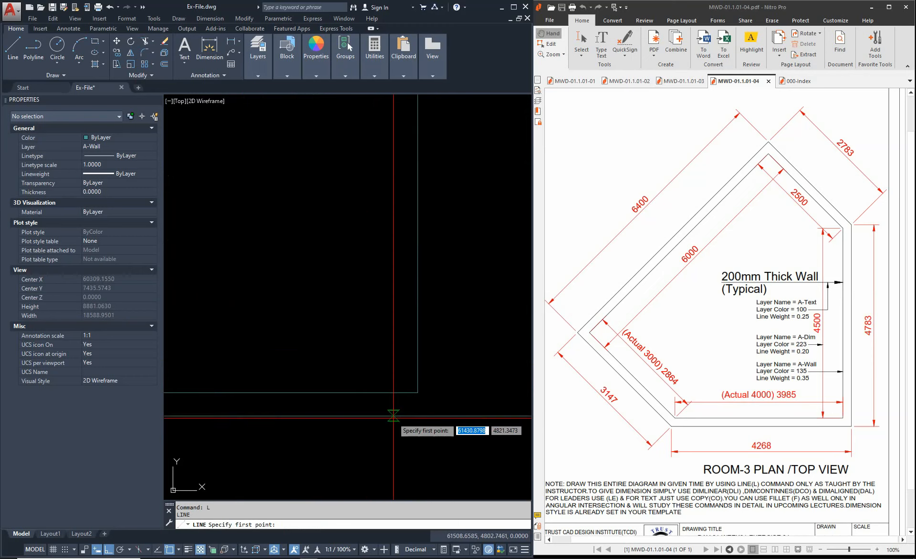
click(408, 407)
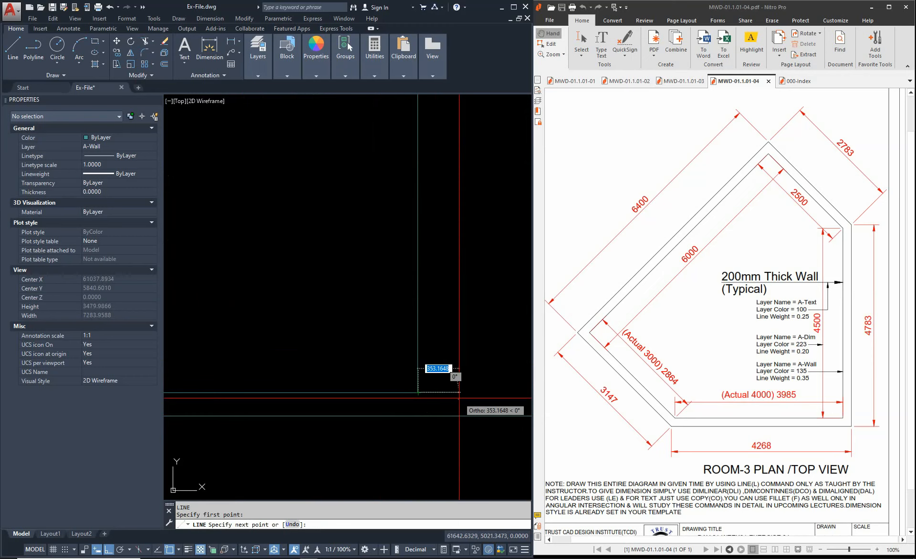
key(Return)
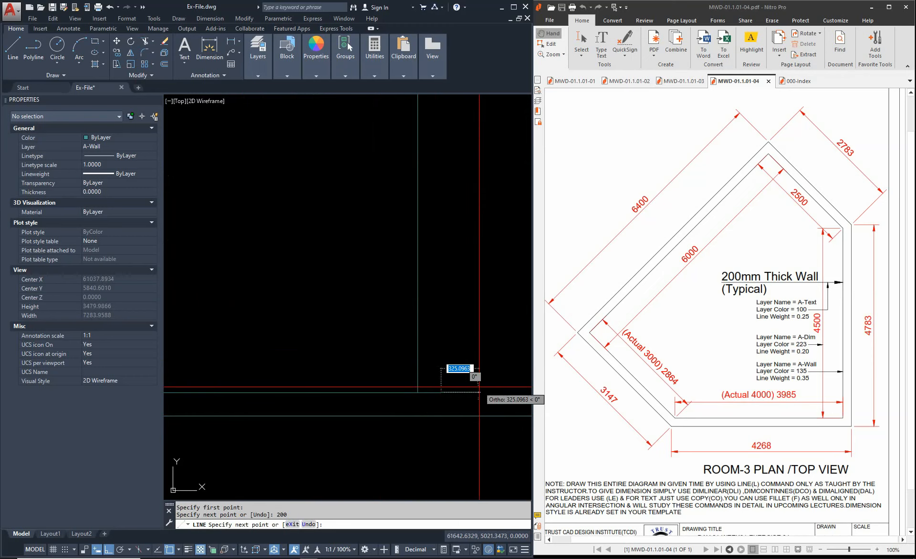
key(Escape)
key(Escape)
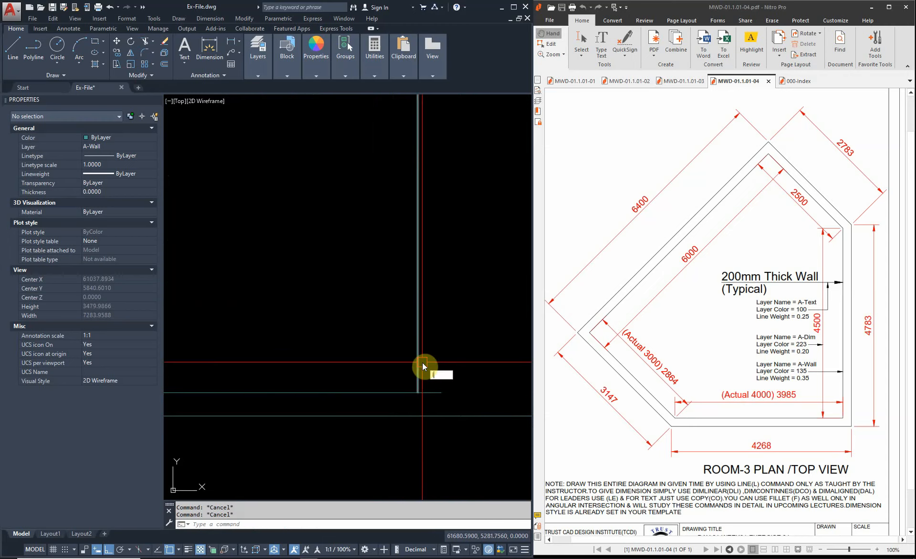
Step: Draw a short vertical outer wall line straight up from the right end of the 200 mm horizontal guide
key(Return)
click(441, 391)
click(468, 229)
key(Escape)
key(Escape)
scroll(429, 391, up, 2)
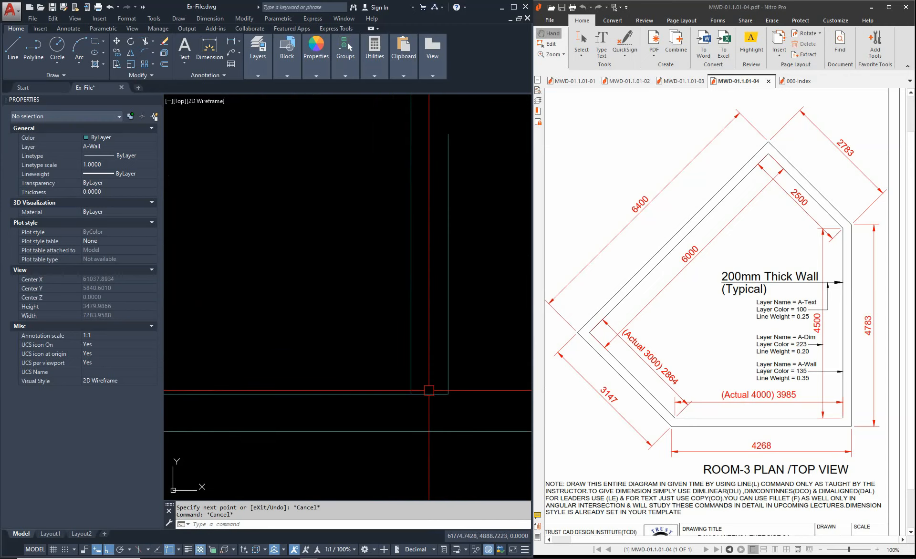
Step: Erase the 200 mm horizontal guide between the inner corner and the vertical outer wall line
text(e)
key(Return)
click(430, 391)
key(Return)
scroll(430, 390, down, 3)
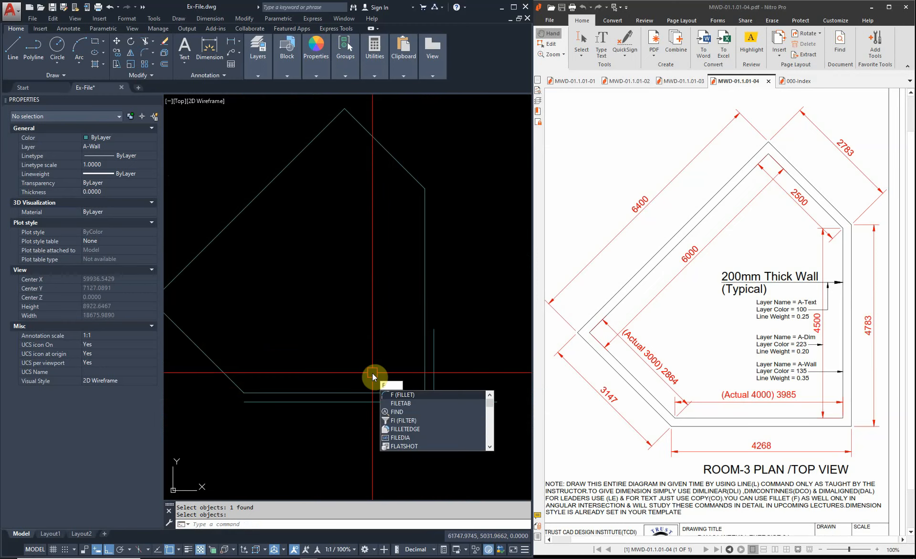
key(Return)
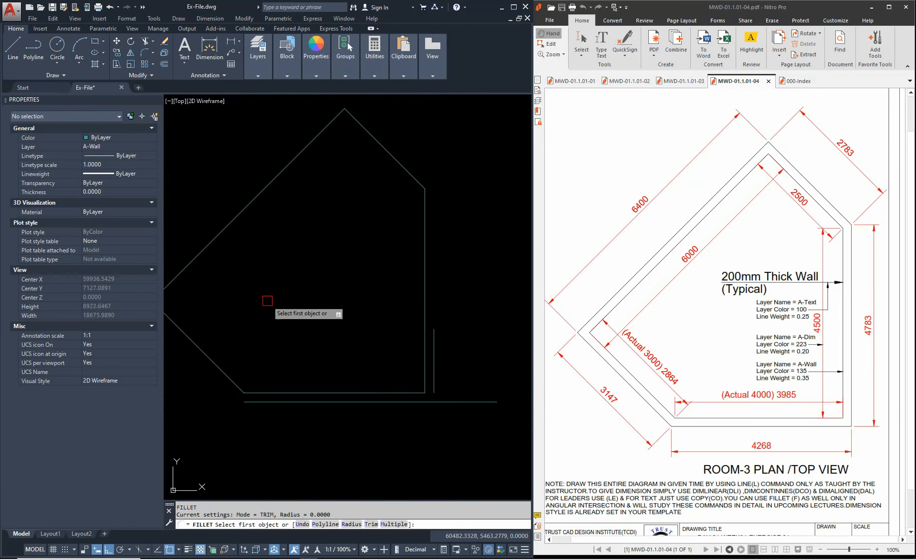
key(Escape)
key(Escape)
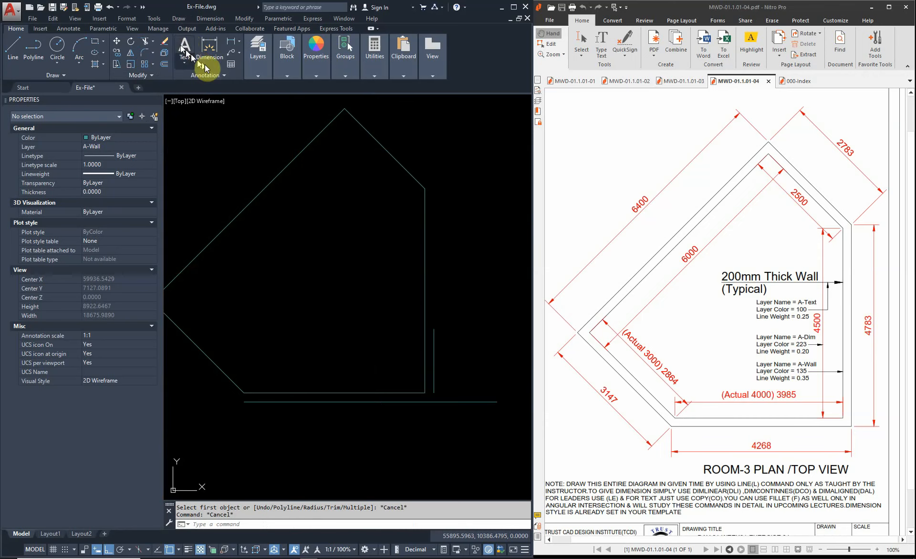
click(245, 19)
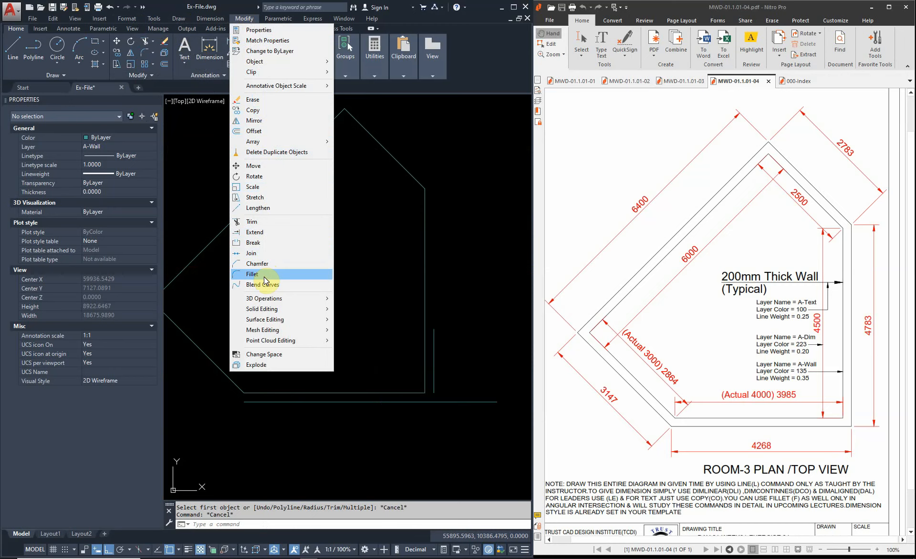
key(Escape)
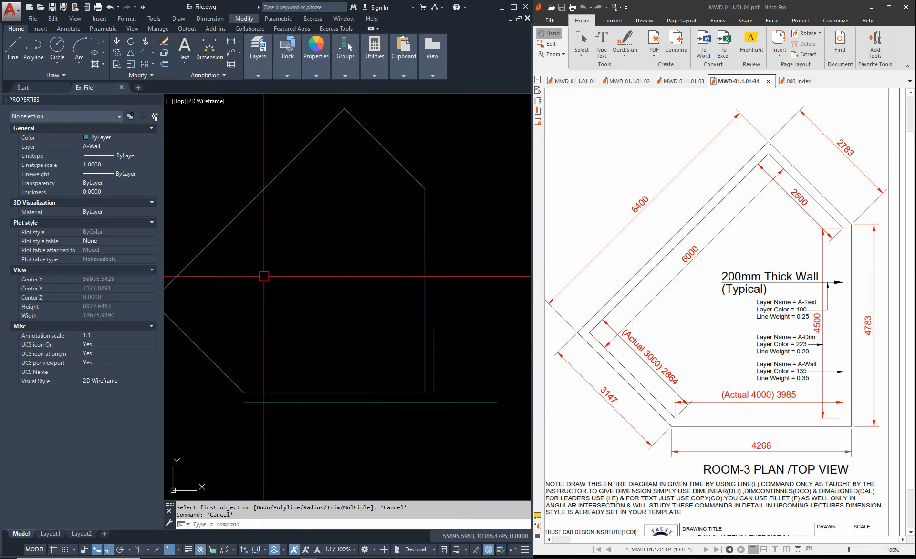
click(144, 53)
key(Escape)
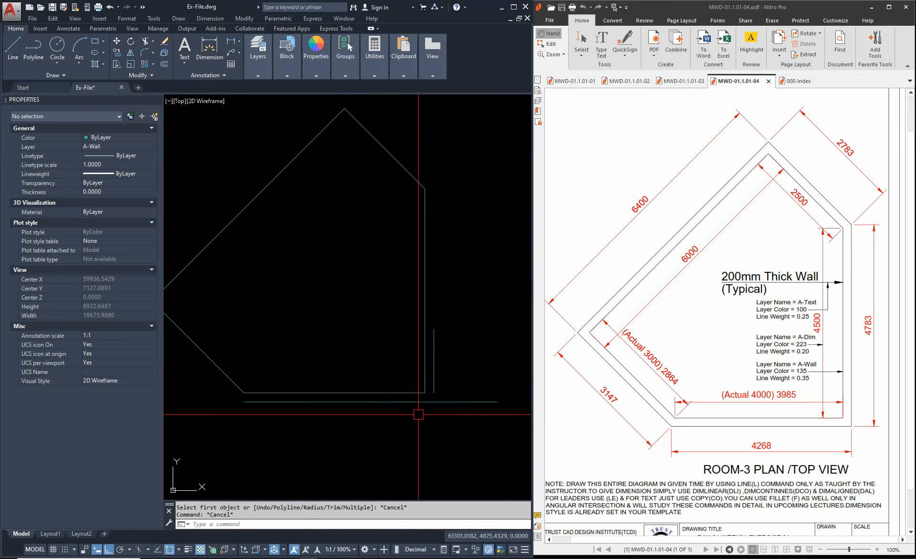
key(Escape)
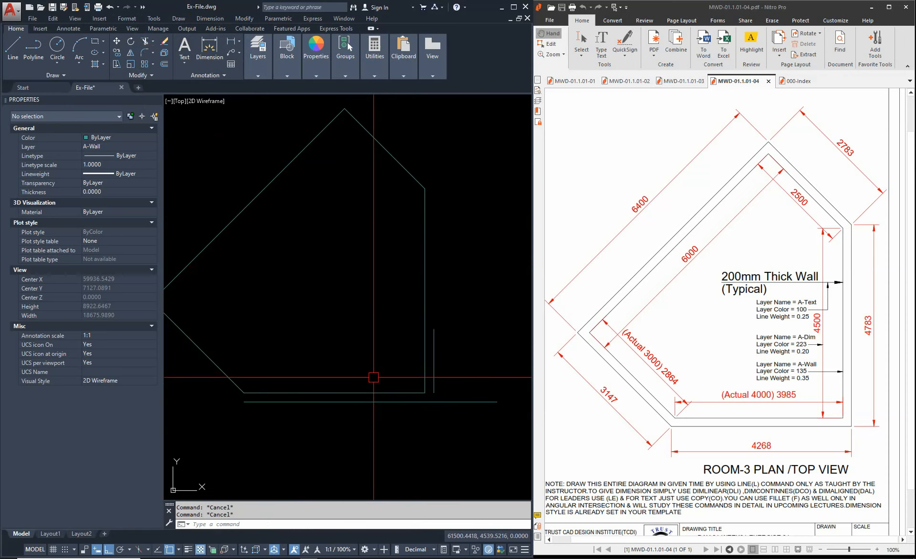
Step: Fillet the horizontal and vertical outer wall lines with radius 0 to form a sharp lower-right corner
text(f)
key(Return)
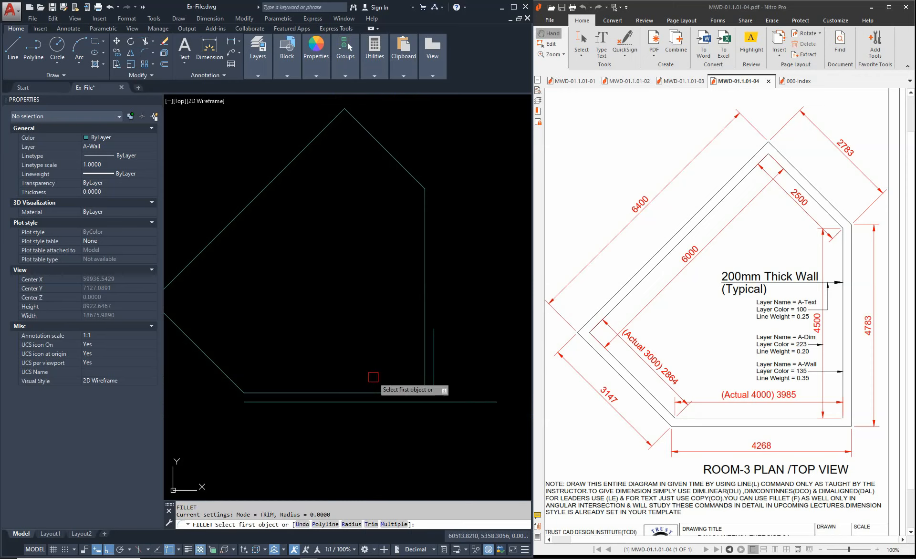
click(401, 404)
click(430, 370)
key(Escape)
Step: Examine the filleted outer corner, the remaining inner walls and the finished room plans elsewhere in the drawing
scroll(478, 396, down, 4)
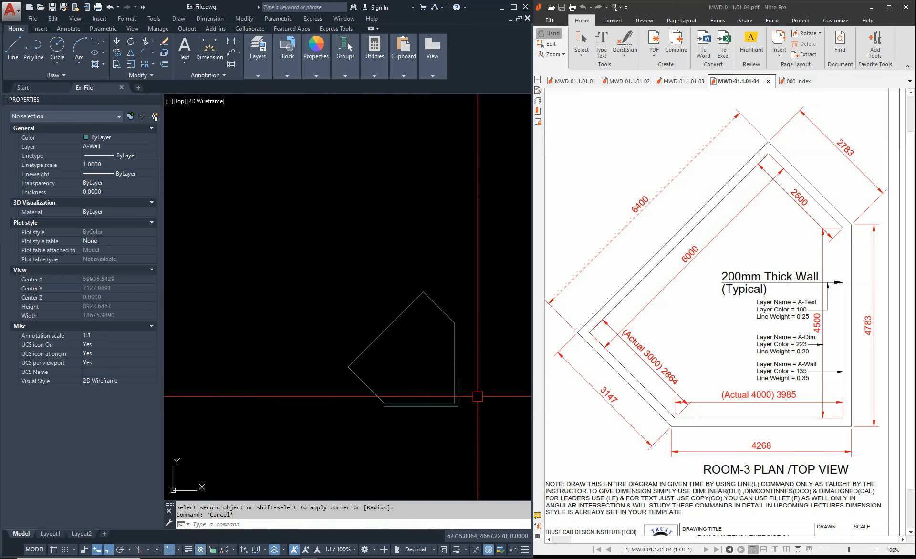
scroll(464, 293, up, 4)
scroll(453, 370, up, 5)
scroll(450, 330, down, 5)
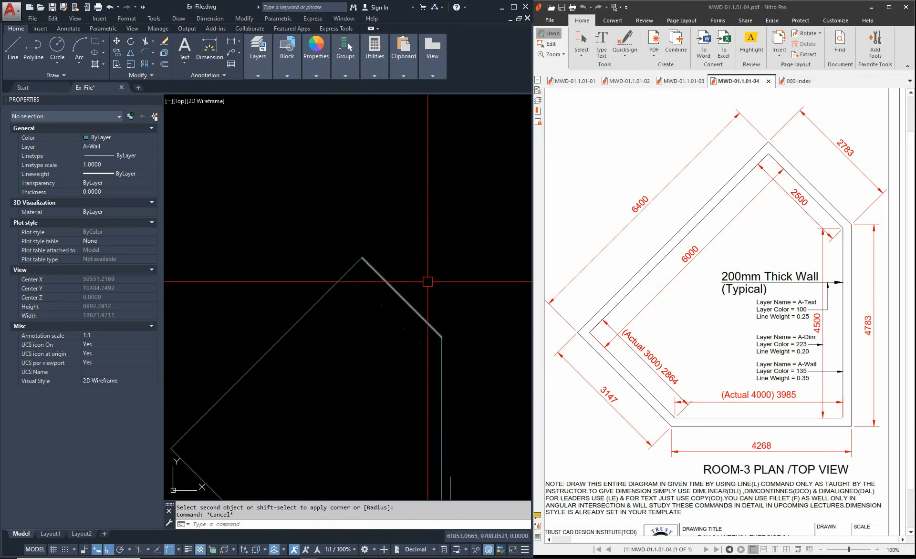
scroll(464, 301, down, 8)
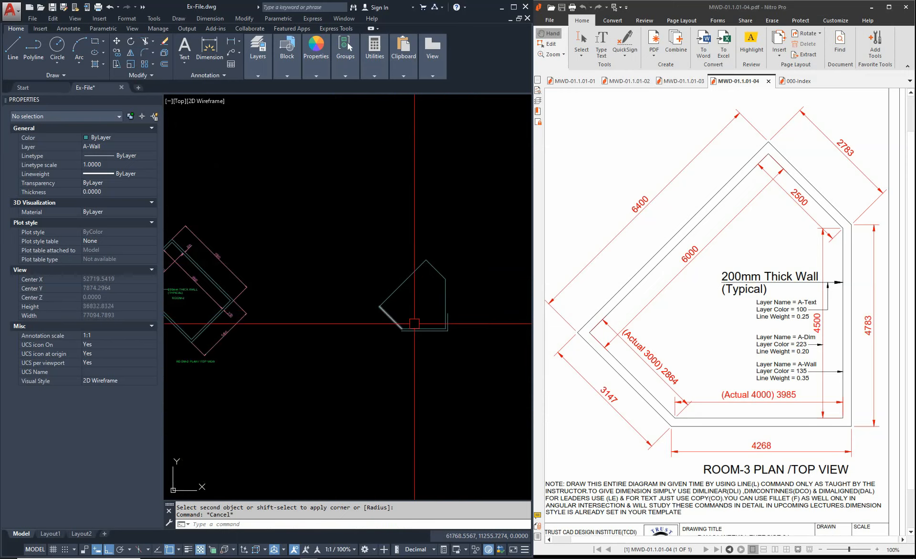
scroll(381, 346, up, 6)
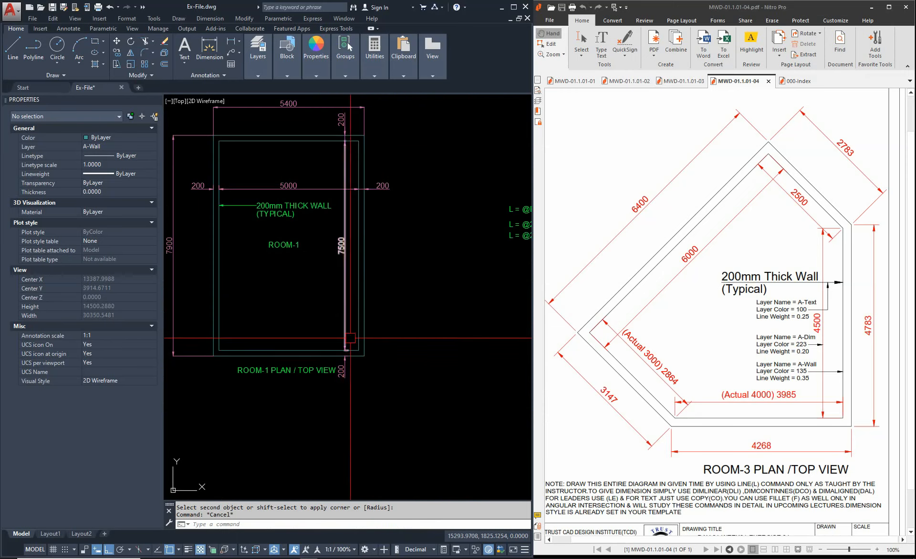
scroll(381, 347, down, 8)
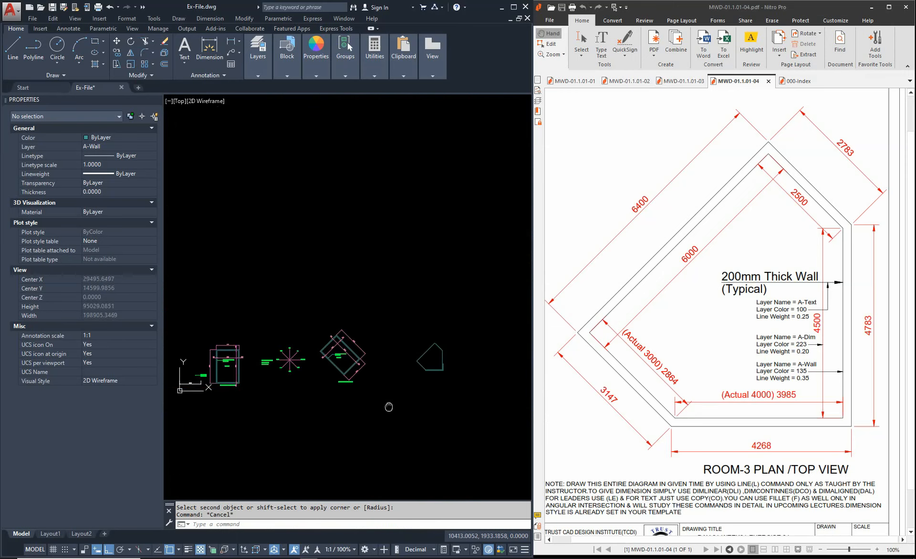
scroll(406, 348, up, 2)
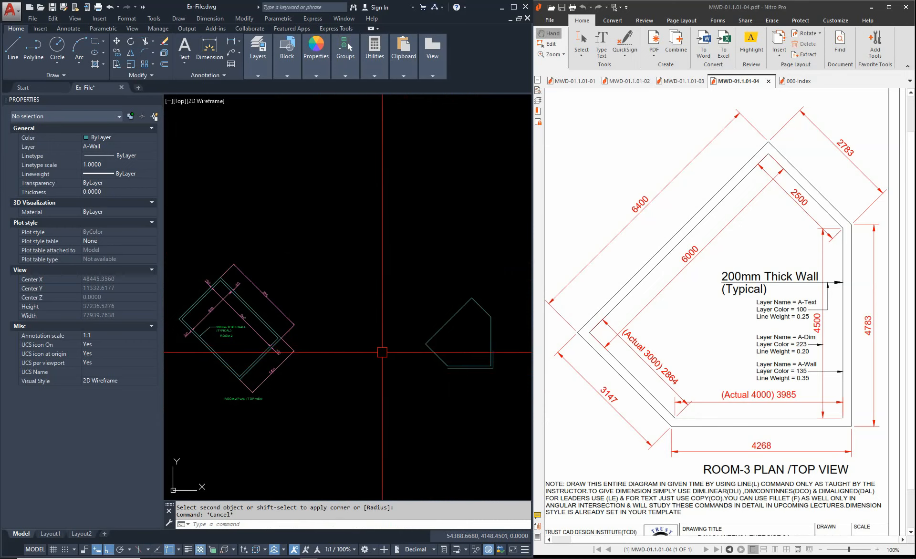
scroll(430, 362, up, 5)
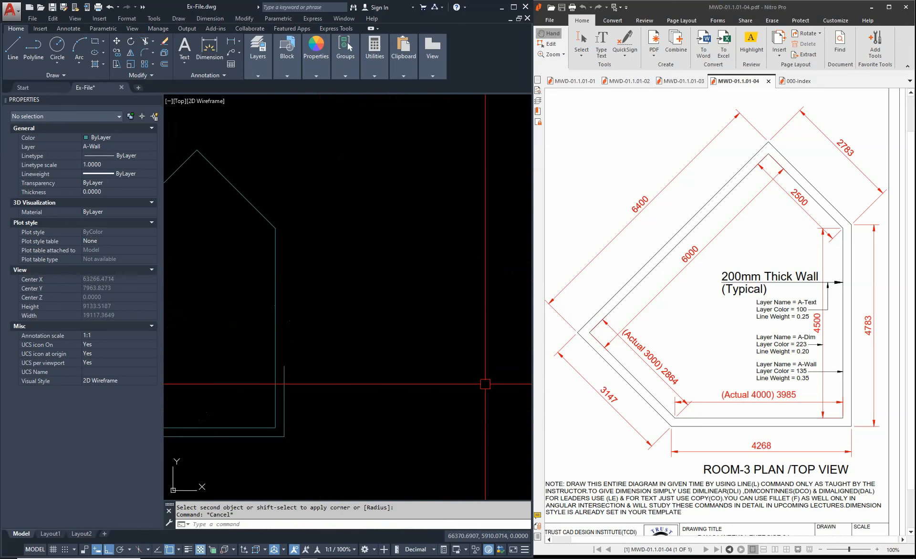
Step: Turn ortho mode off and draw a 200 mm guide line at 45° from the corner between the right vertical and upper diagonal walls
scroll(485, 384, down, 2)
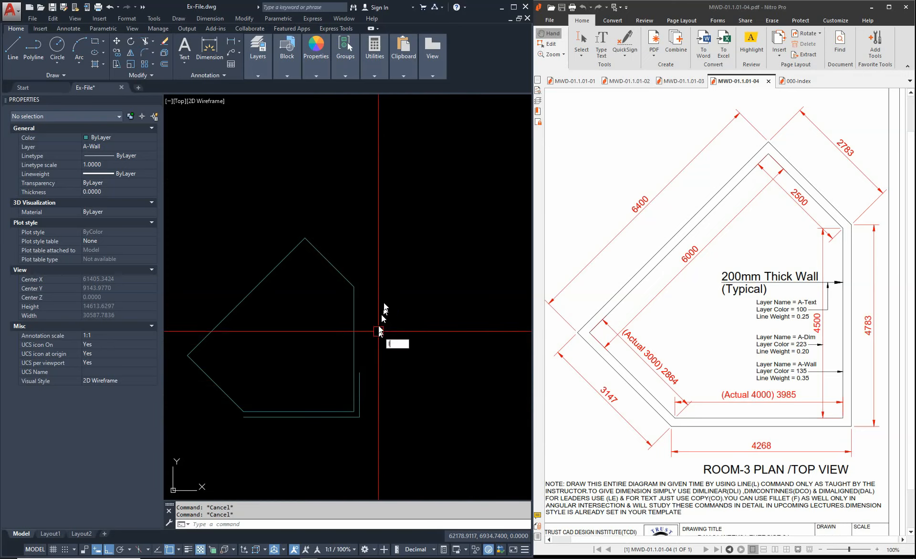
text(l)
key(Return)
click(354, 286)
scroll(356, 279, up, 2)
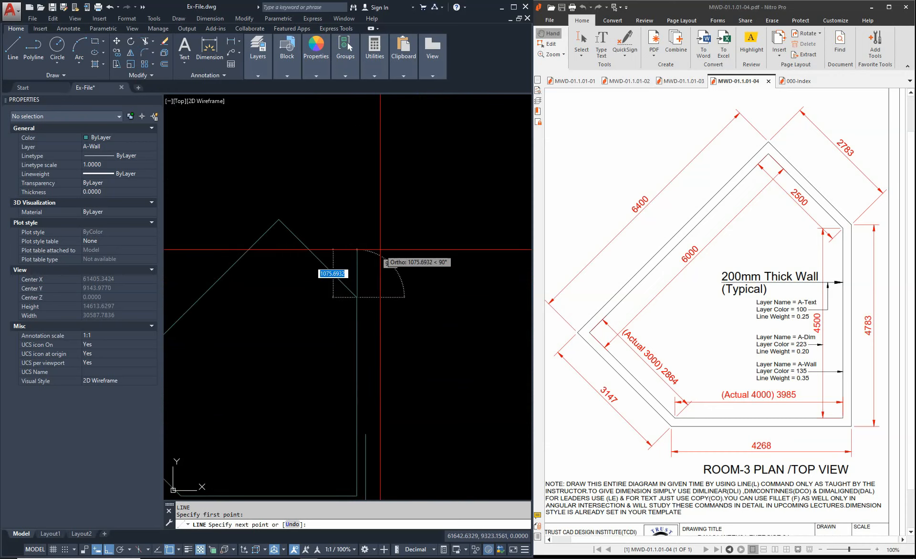
scroll(368, 294, up, 2)
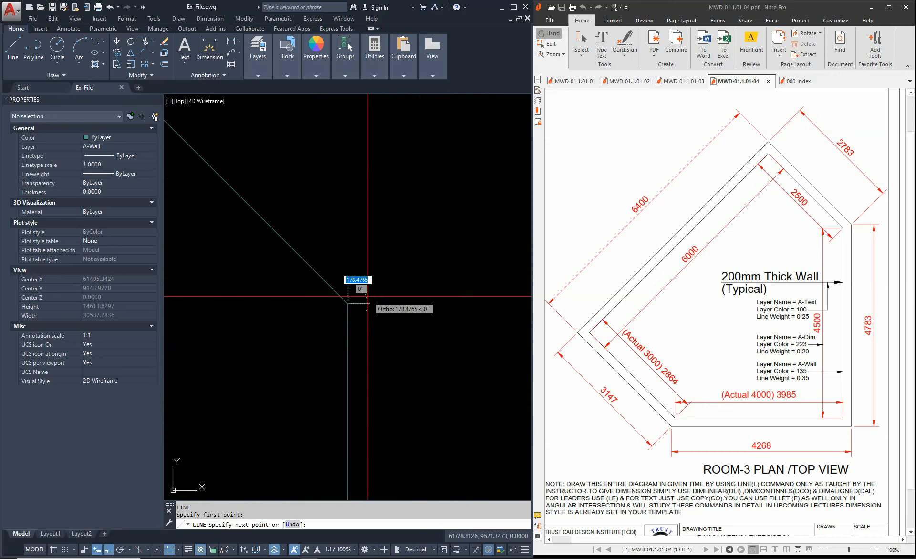
key(shift)
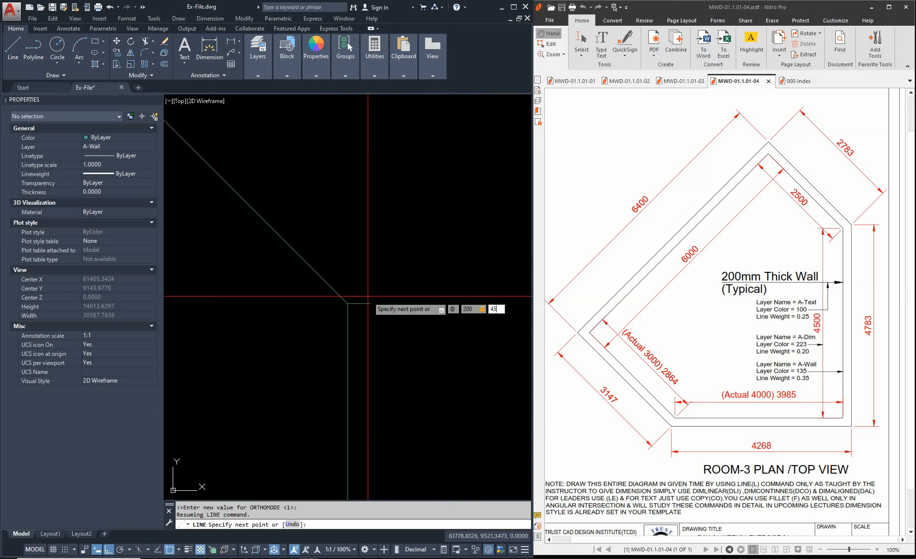
key(Return)
key(Escape)
Step: Draw a 200 mm guide line at 45° from the apex of the inner wall outline
scroll(368, 297, up, 6)
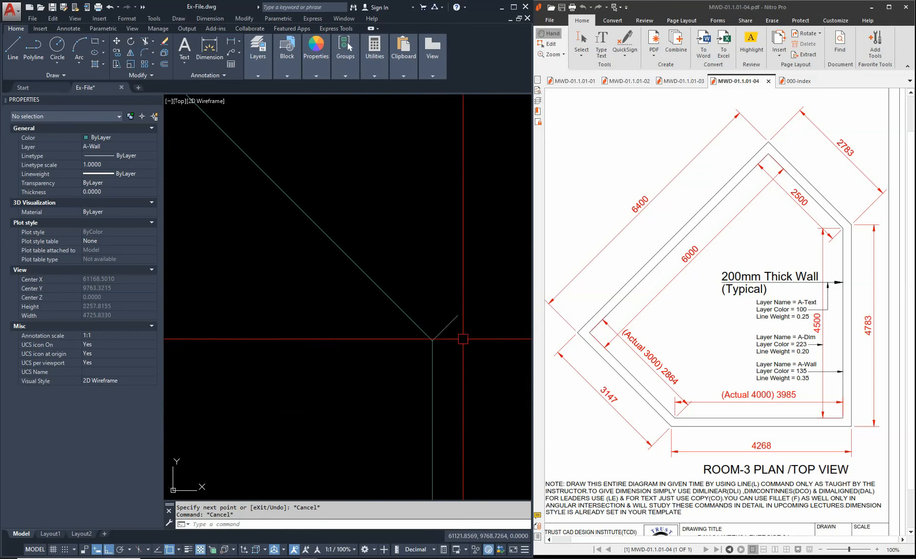
scroll(463, 339, down, 4)
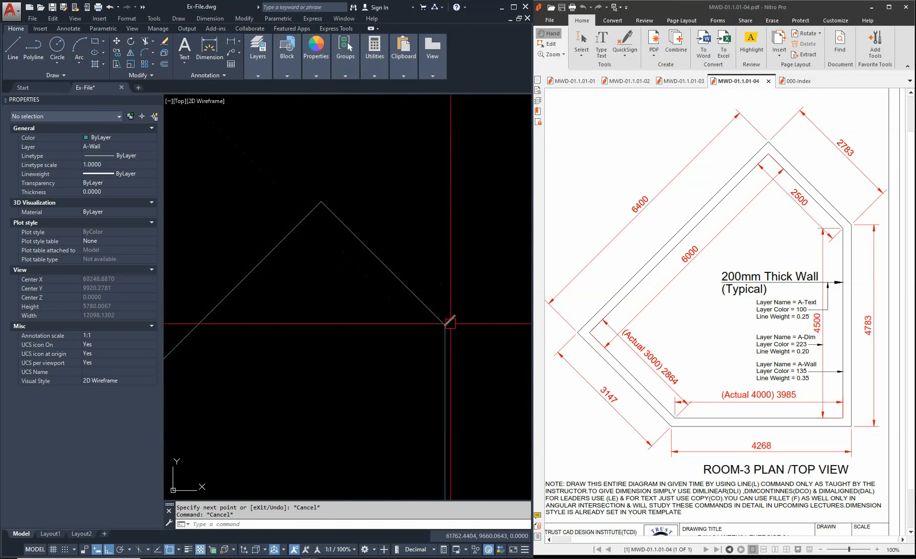
text(l)
key(Return)
click(321, 201)
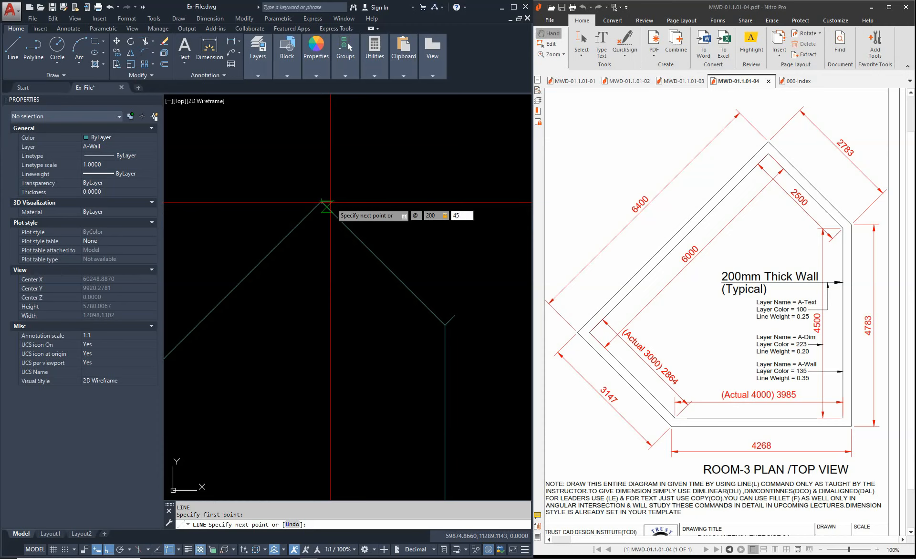
key(Escape)
key(Escape)
Step: Draw the upper-right diagonal outer wall line between the outer ends of the two 45° guides
key(space)
click(331, 192)
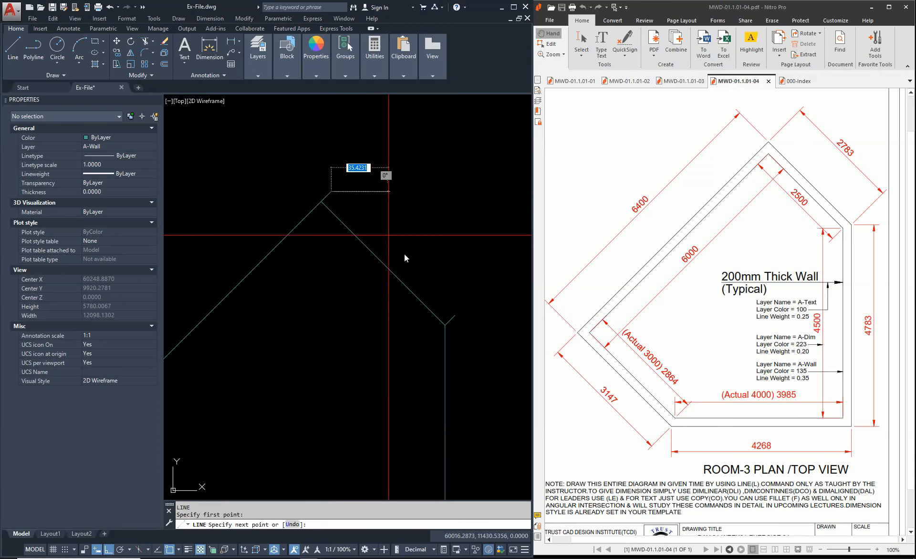
click(455, 315)
scroll(423, 306, up, 3)
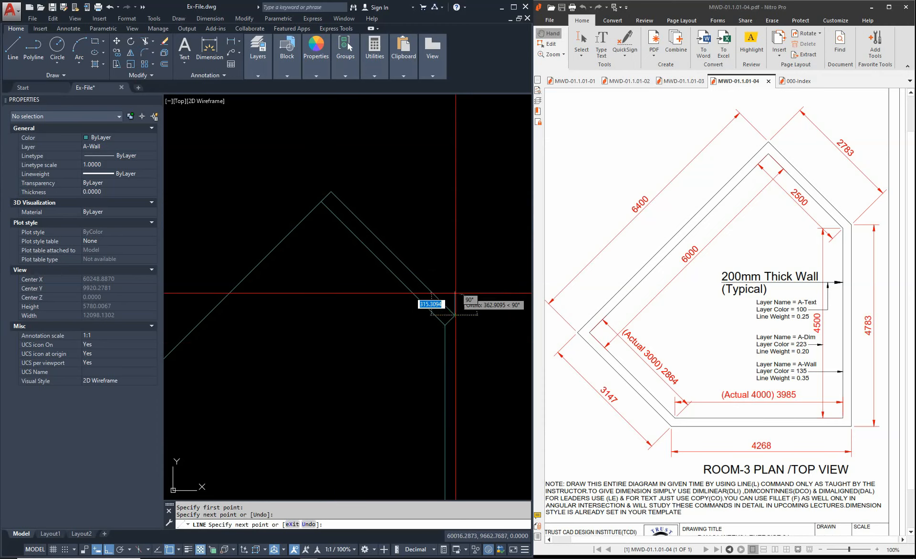
key(Escape)
scroll(316, 310, down, 5)
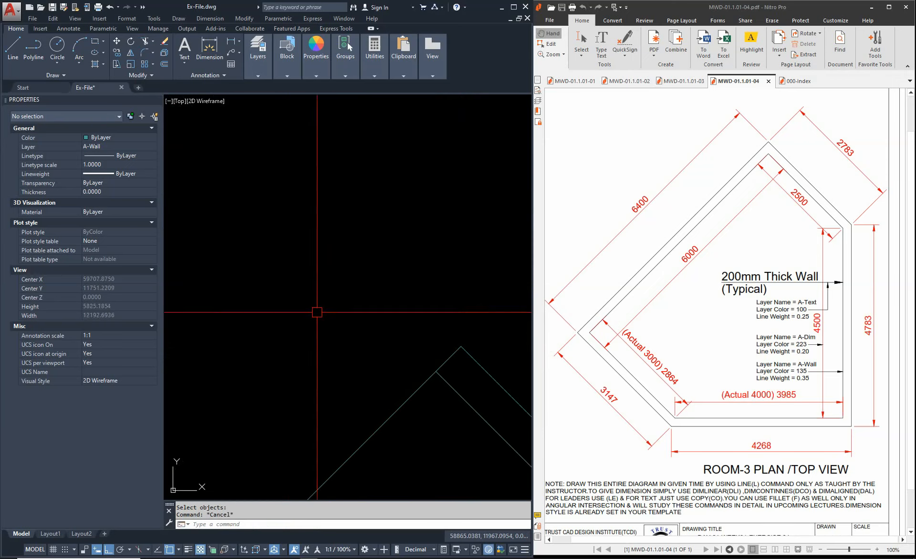
scroll(415, 323, down, 5)
scroll(362, 301, up, 2)
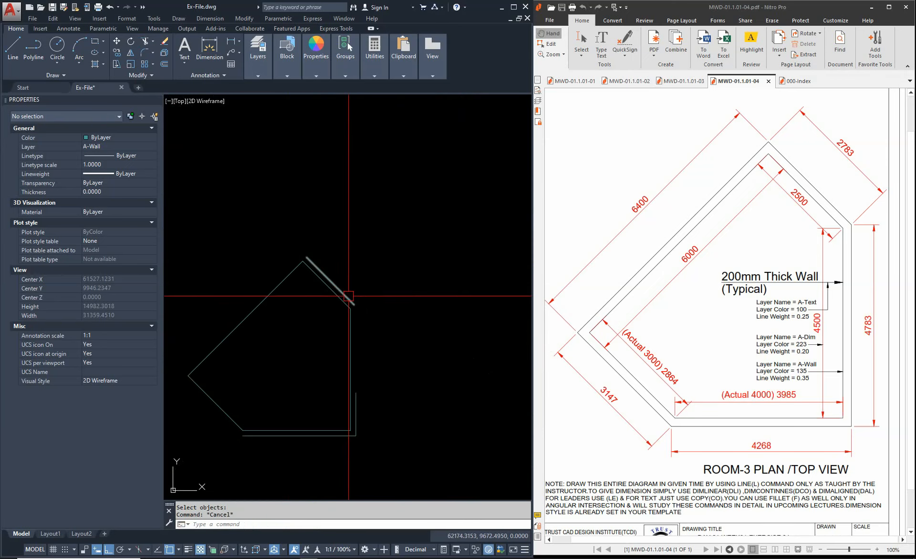
text(f)
key(space)
click(341, 291)
key(Escape)
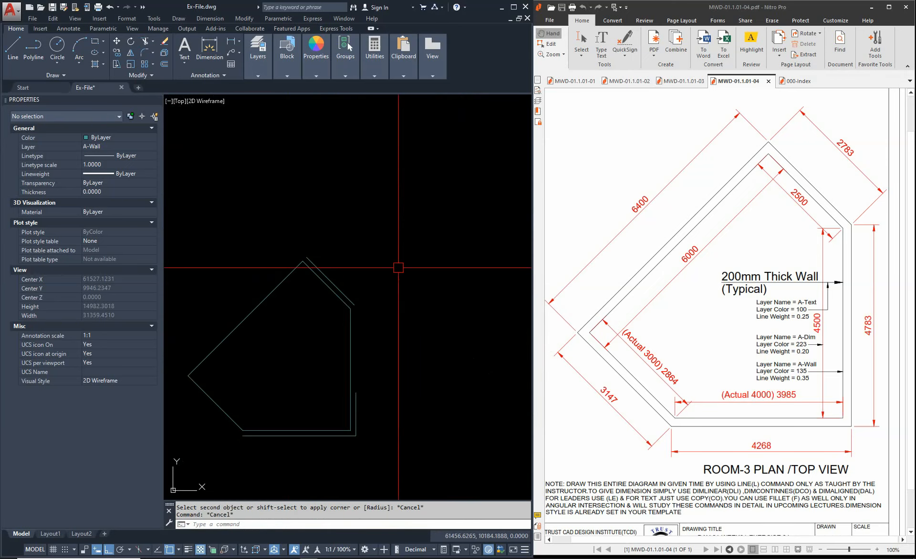
Step: Fillet the upper-right diagonal outer wall line with the right vertical outer line using radius 0 to form a sharp corner
text(f)
key(space)
click(320, 272)
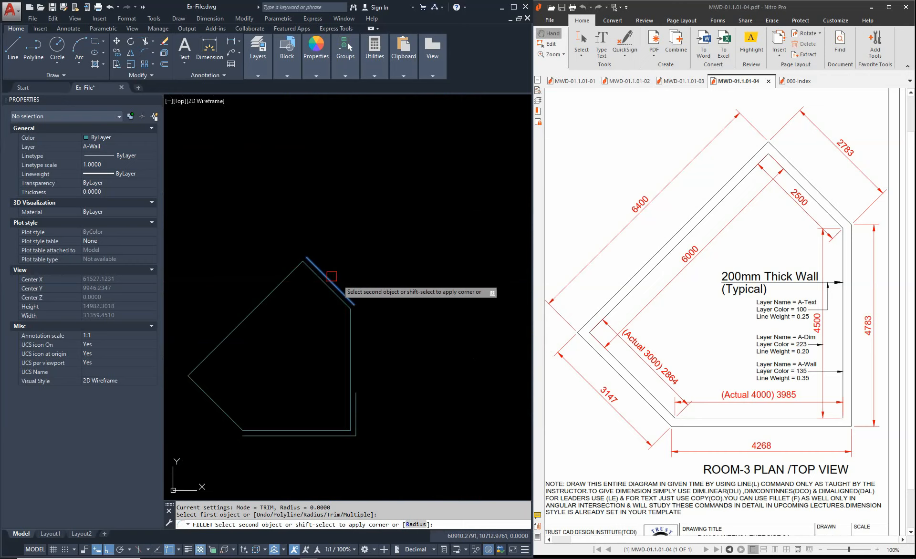
click(359, 400)
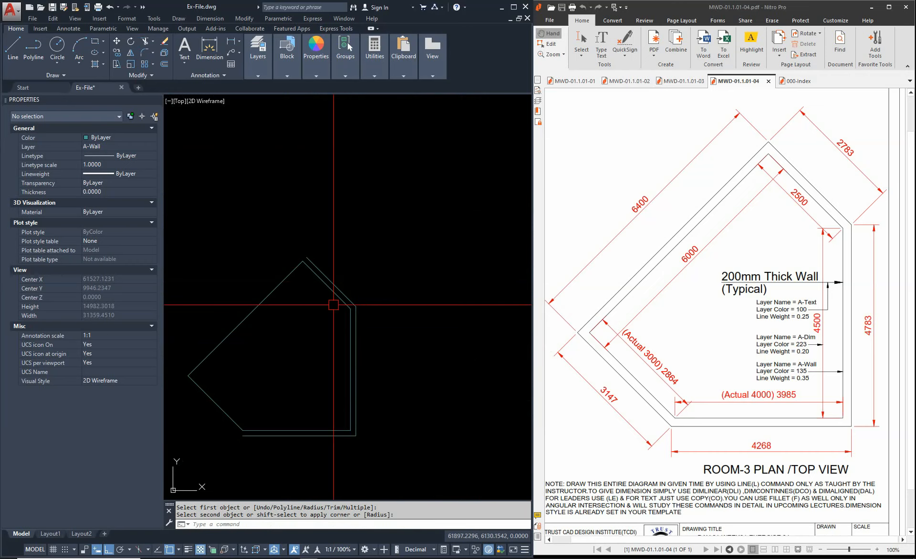
key(Escape)
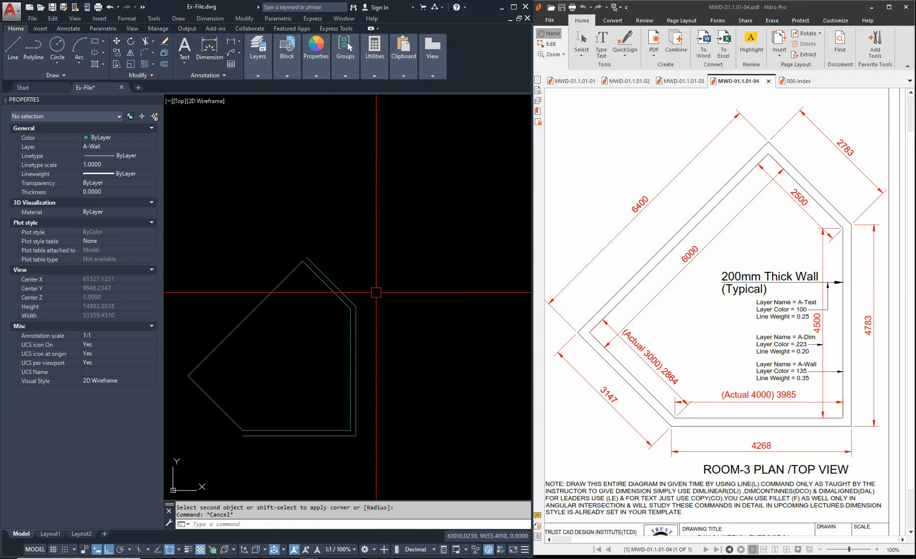
text(f)
key(space)
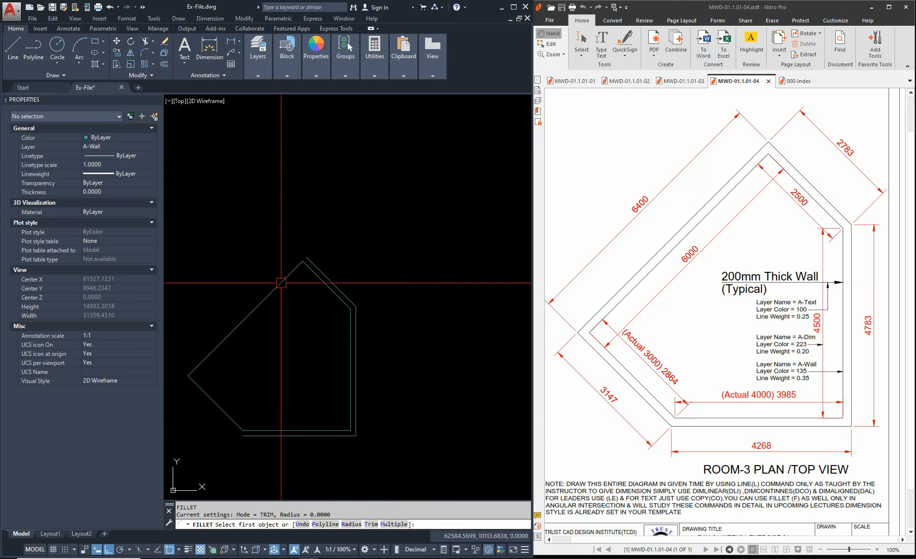
key(Escape)
key(Escape)
Step: Draw a 200 mm guide line at 135° from the apex of the inner wall outline
middle_drag(307, 270, 355, 295)
scroll(355, 294, up, 4)
text(l)
key(Return)
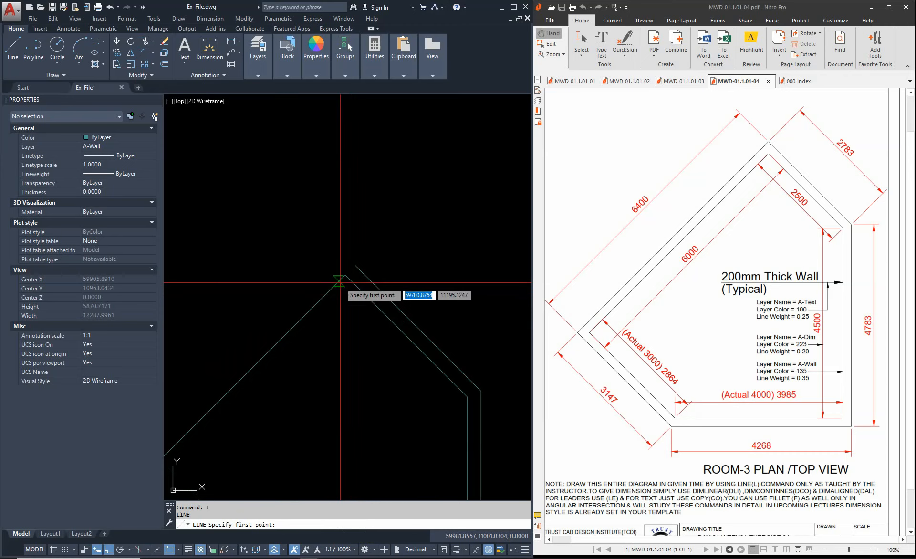
click(346, 274)
text(200)
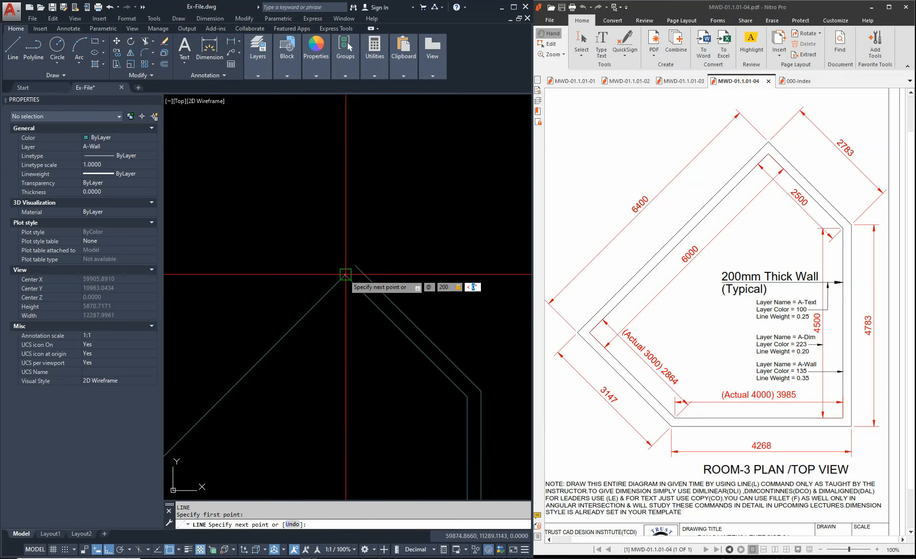
key(Return)
key(Escape)
key(Escape)
scroll(632, 126, down, 2)
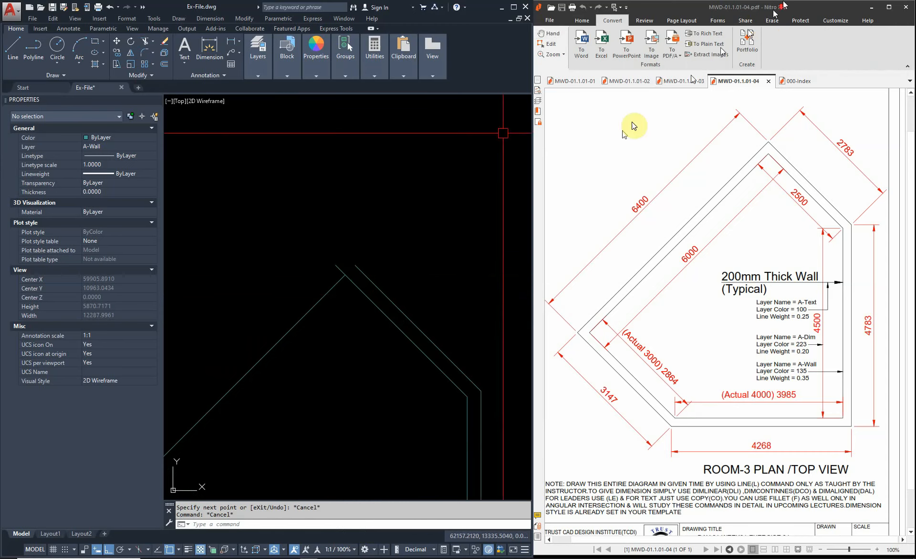
Step: Draw a 200 mm guide line at 135° from the leftmost corner of the inner wall outline
scroll(480, 274, down, 6)
scroll(368, 360, up, 2)
key(Escape)
middle_drag(364, 369, 302, 386)
text(l)
key(Return)
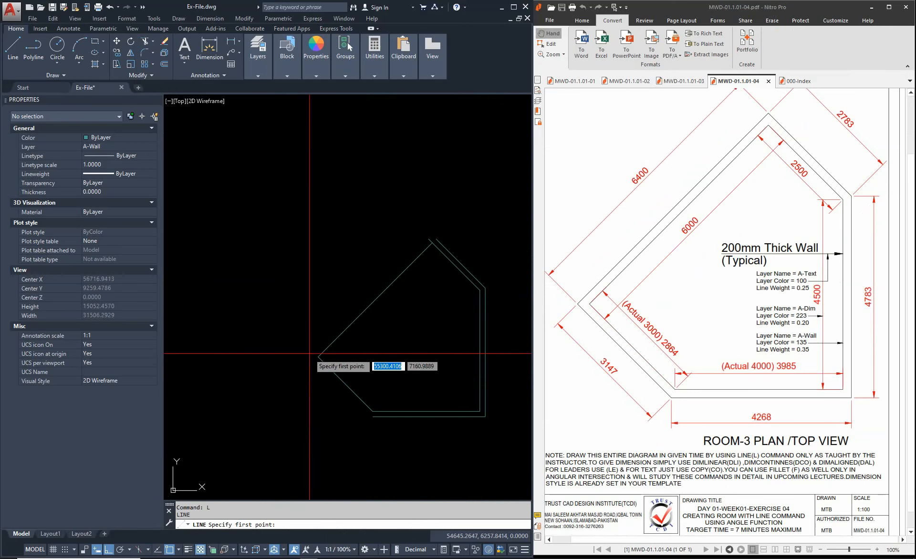
click(318, 357)
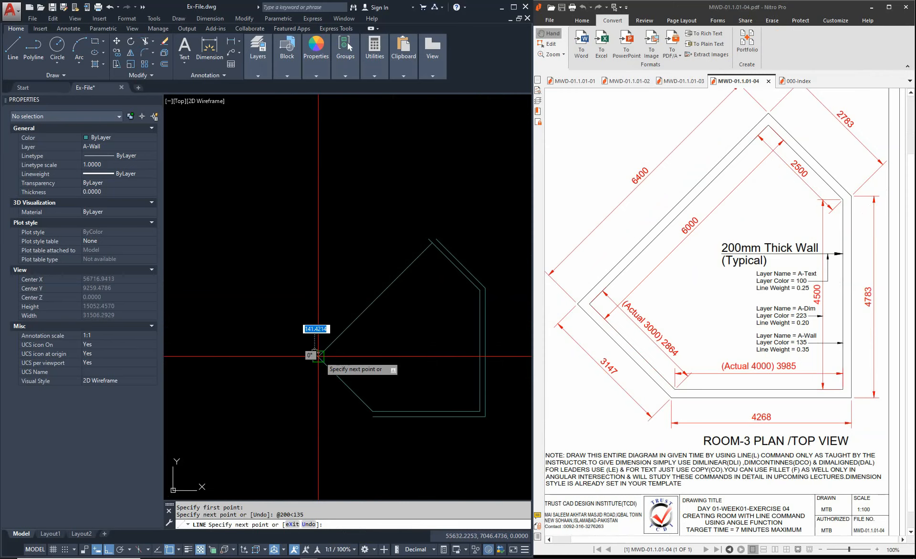
key(Escape)
Step: Draw the upper-left diagonal outer wall line between the outer ends of the two 135° guides
text(l)
key(Return)
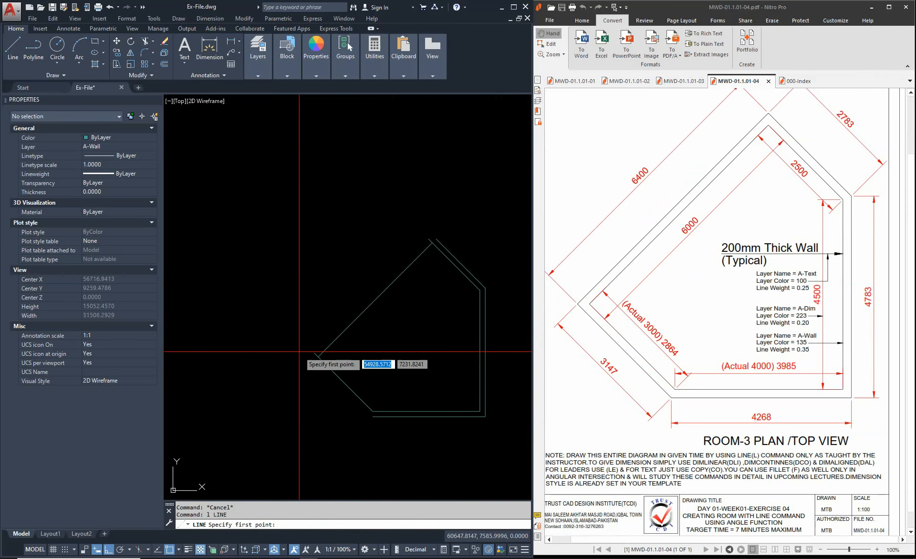
click(314, 353)
scroll(430, 256, up, 3)
scroll(429, 216, up, 4)
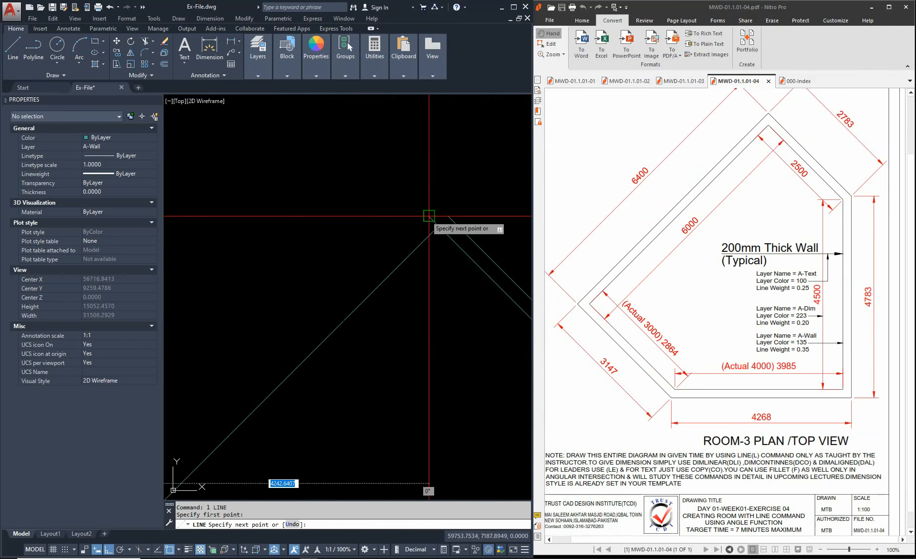
click(429, 216)
key(Escape)
Step: Erase the 135° guide line at the apex of the inner wall
text(e)
key(Return)
click(443, 236)
key(Return)
scroll(393, 244, down, 3)
text(f)
key(Return)
click(395, 245)
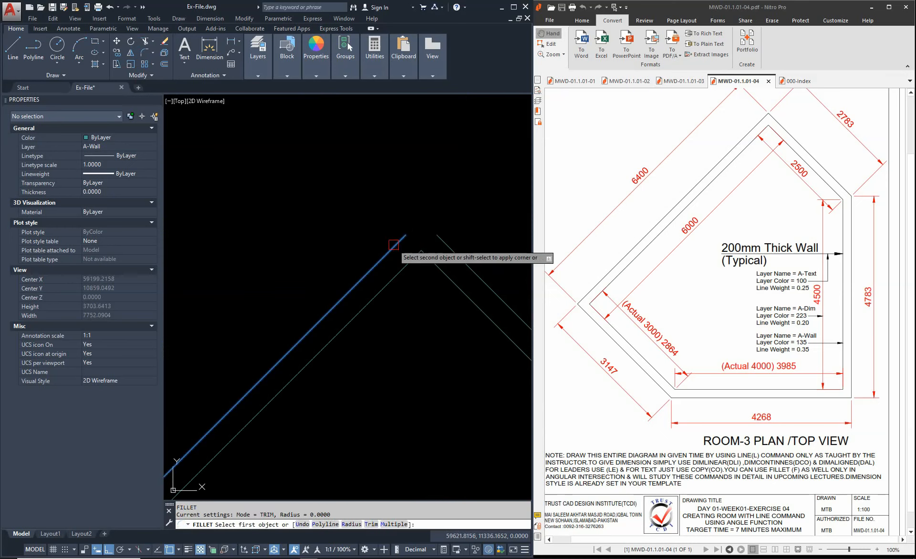
key(Escape)
Step: Fillet the upper-left and upper-right diagonal outer wall lines into a sharp apex with radius 0
text(f)
key(Return)
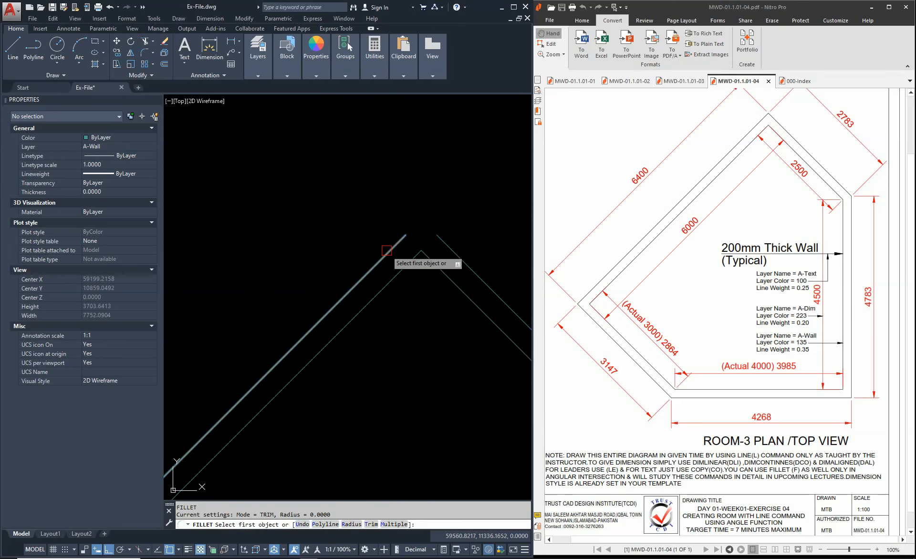
click(386, 251)
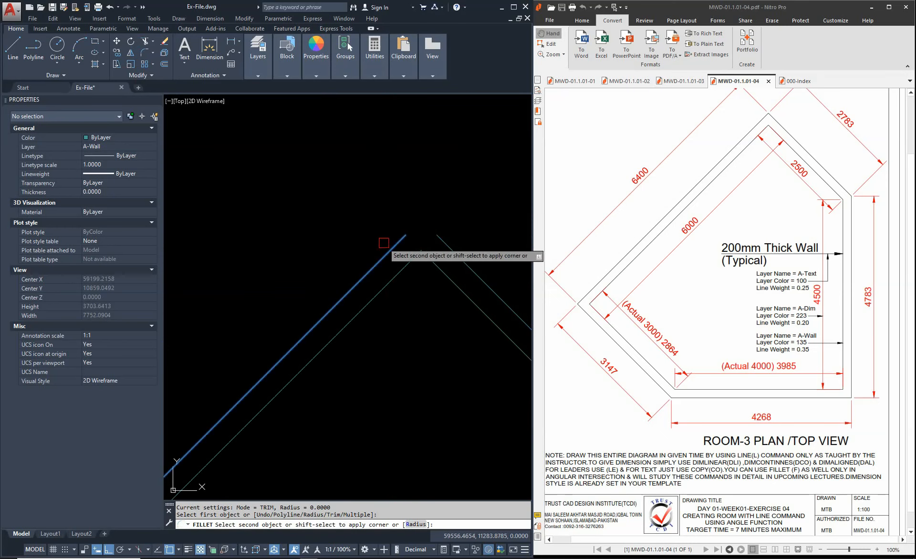
click(468, 266)
scroll(424, 186, down, 4)
scroll(358, 267, up, 6)
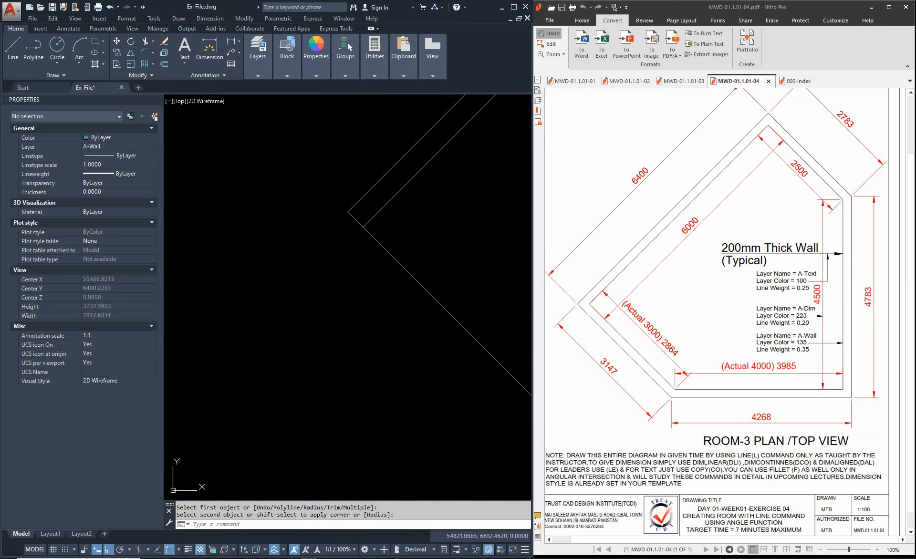
Step: Erase the 135° guide line at the leftmost corner of the inner wall
key(Escape)
key(Escape)
text(e)
key(Return)
click(384, 205)
key(Return)
scroll(358, 211, down, 4)
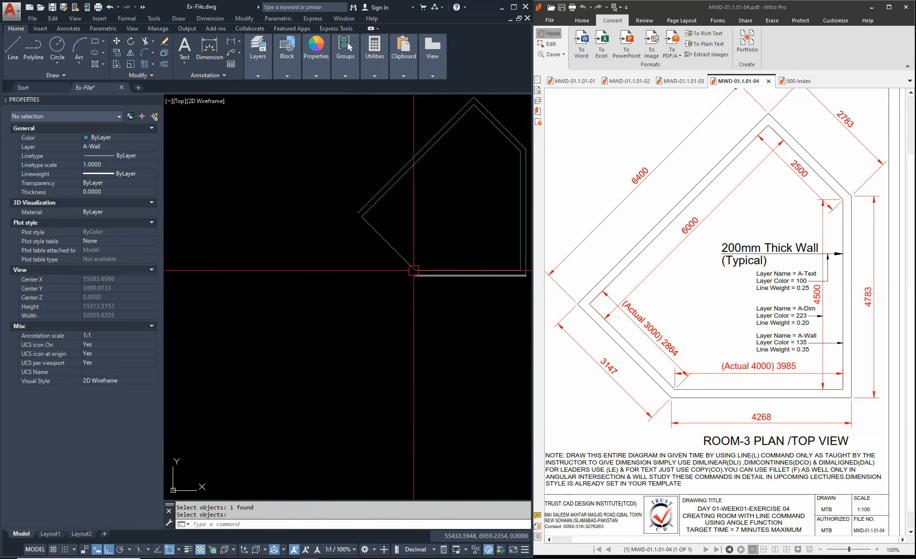
Step: Draw a 200 mm guide line at 225° from the inner corner between the lower-left diagonal and bottom walls
scroll(414, 270, up, 3)
key(Escape)
key(Escape)
text(l)
key(Return)
click(419, 266)
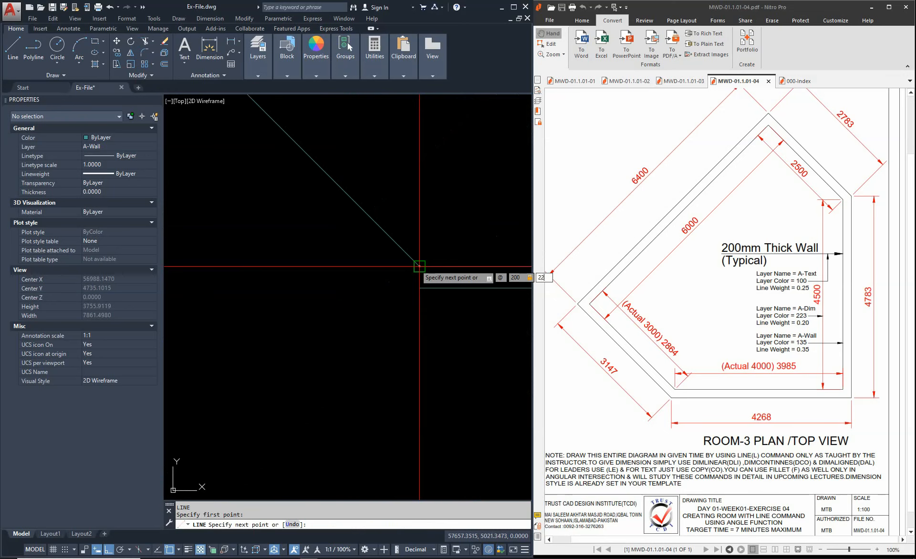
key(Escape)
key(Escape)
key(Escape)
scroll(425, 305, down, 4)
scroll(340, 201, up, 2)
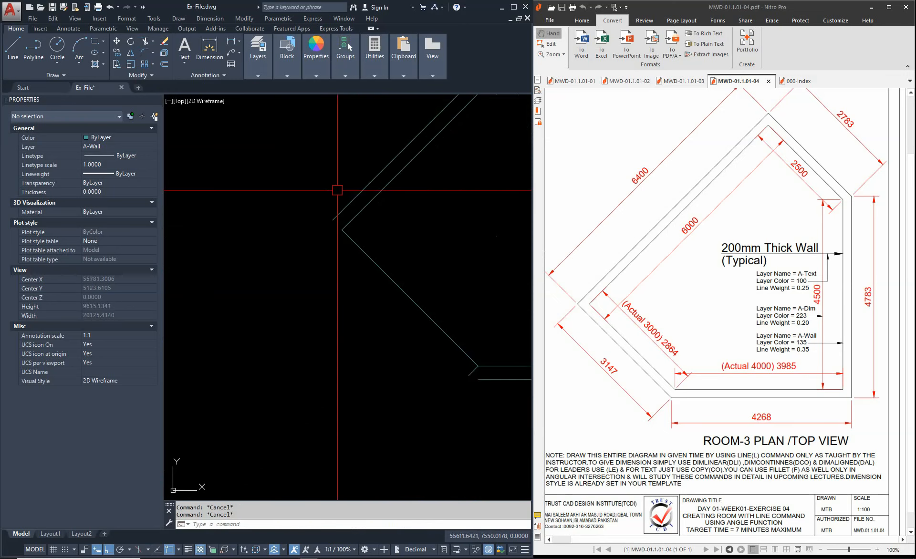
Step: Draw a 200 mm guide line at 225° from the leftmost corner of the inner wall outline
text(l)
key(Return)
click(342, 230)
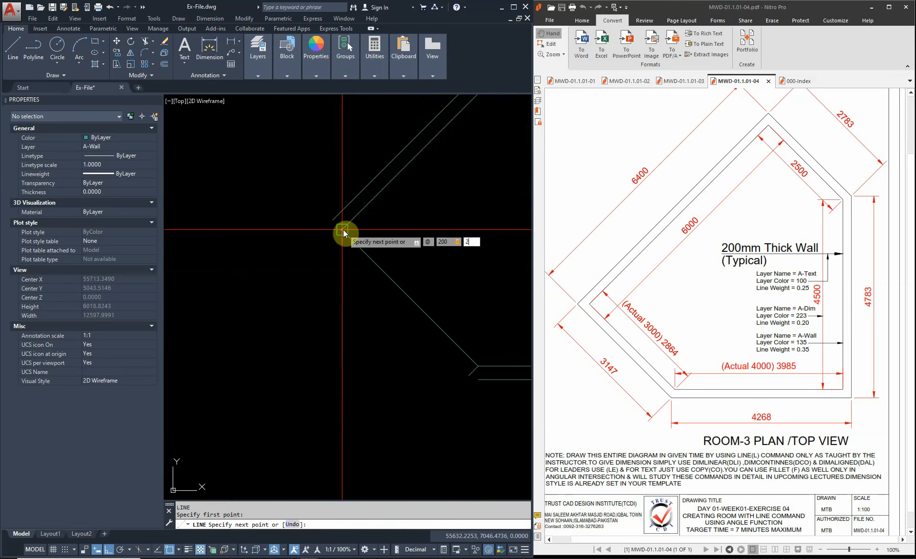
key(Escape)
Step: Draw the lower-left diagonal outer wall line between the outer ends of the 225° guides, and erase the guide at the bottom corner
text(l)
key(Return)
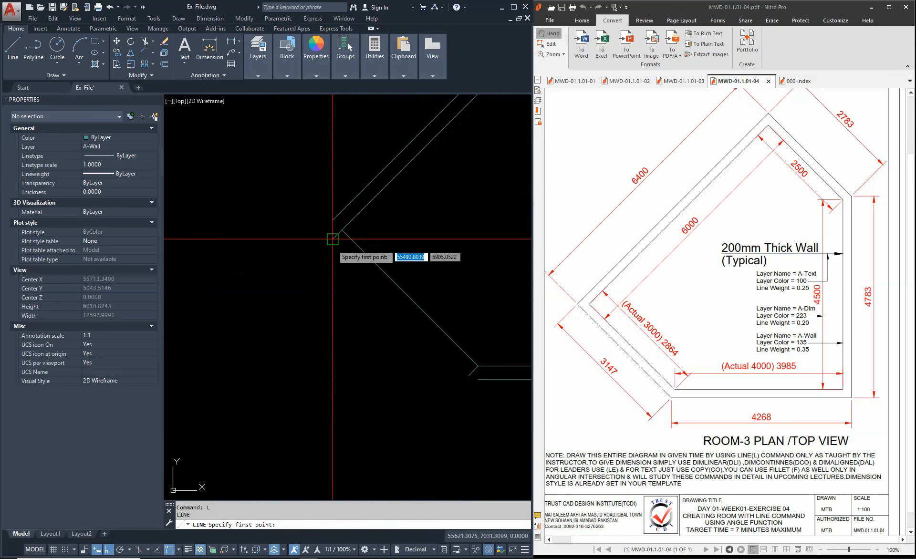
click(333, 239)
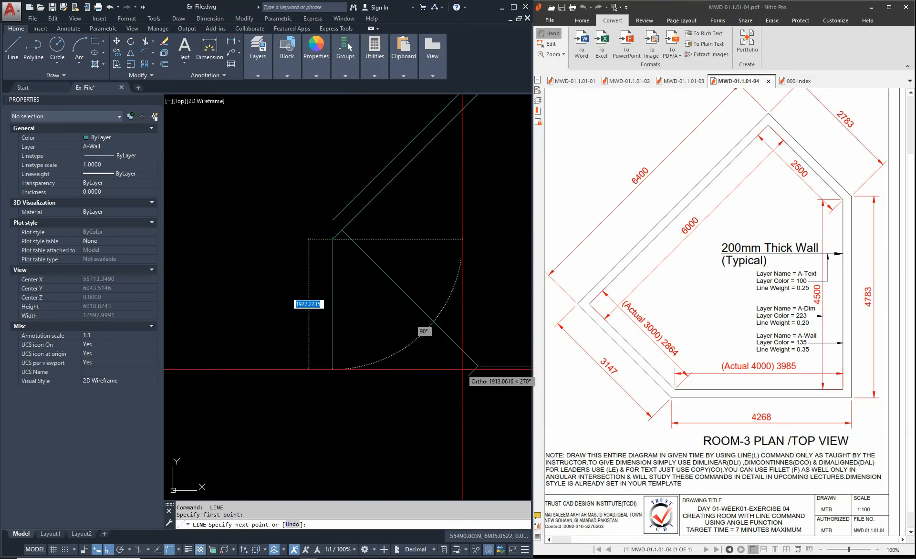
key(Escape)
scroll(468, 374, up, 6)
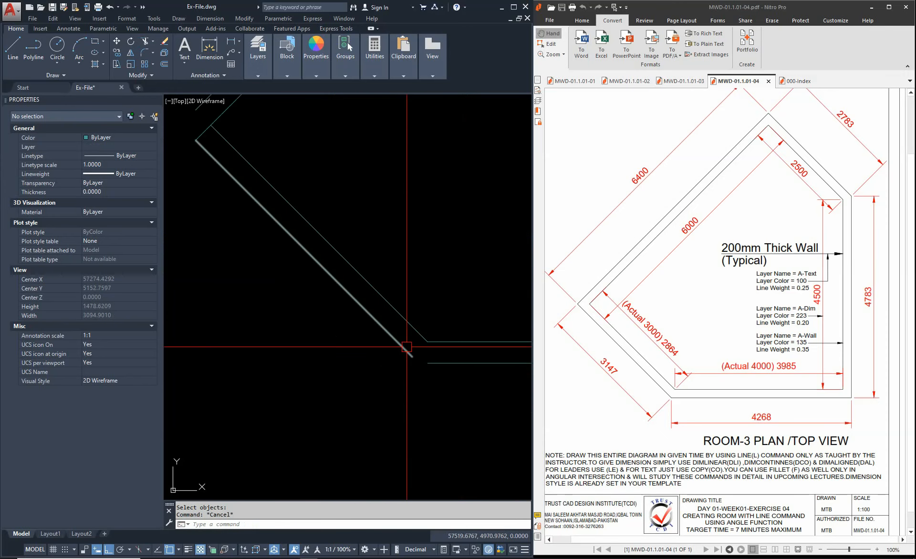
Step: Fillet the lower-left diagonal outer wall line with the bottom outer line into a sharp corner
key(f)
key(Return)
click(406, 347)
click(451, 362)
scroll(396, 375, down, 6)
key(Escape)
key(Escape)
Step: Fillet the lower-left and upper-left diagonal outer wall lines into a sharp leftmost corner
scroll(303, 291, up, 4)
text(f)
key(Return)
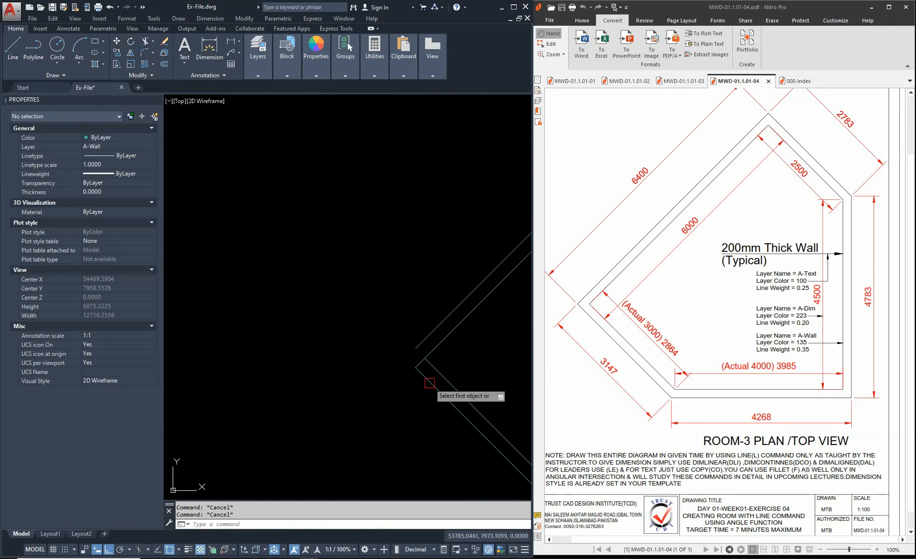
click(429, 383)
click(429, 329)
key(Escape)
Step: Erase the remaining 225° guide line at the leftmost corner of the room
scroll(416, 360, up, 4)
text(e)
key(Return)
click(431, 369)
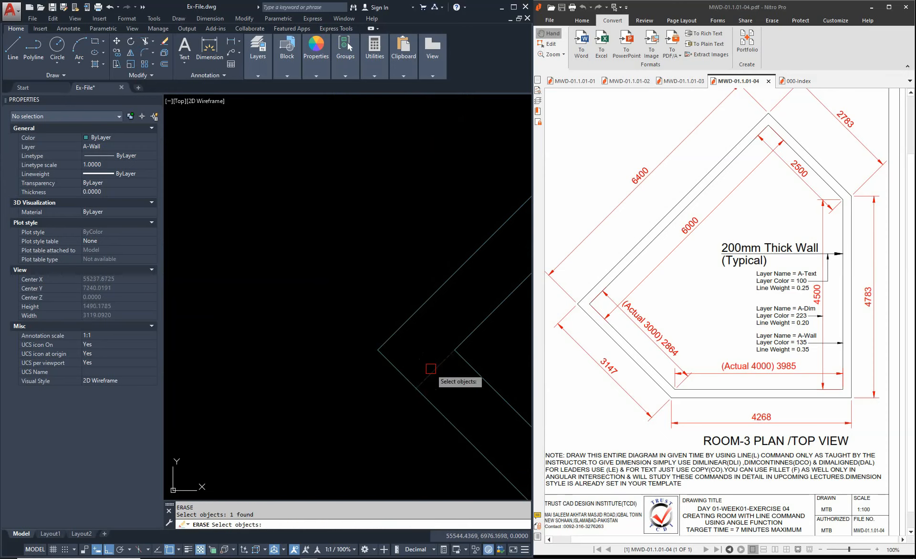
key(Return)
scroll(245, 280, down, 12)
scroll(331, 323, up, 5)
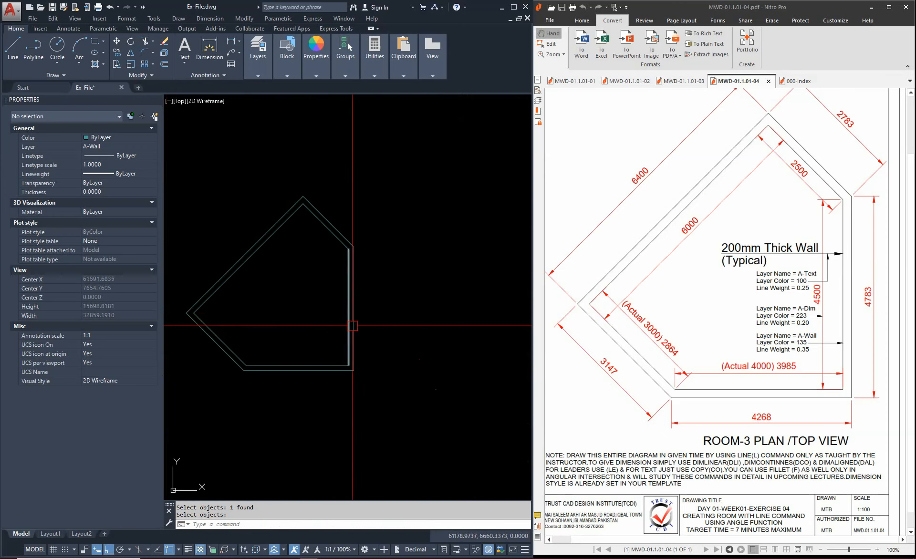
middle_drag(353, 326, 372, 331)
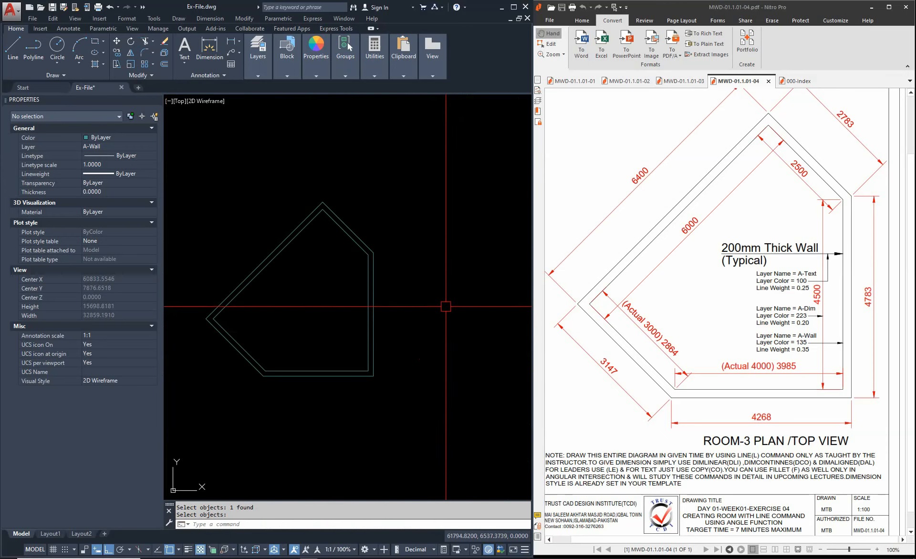
Step: Examine the dimensions, leader and text on the earlier finished room plans, and return to the Room-3 outline
scroll(472, 297, down, 10)
scroll(472, 297, up, 8)
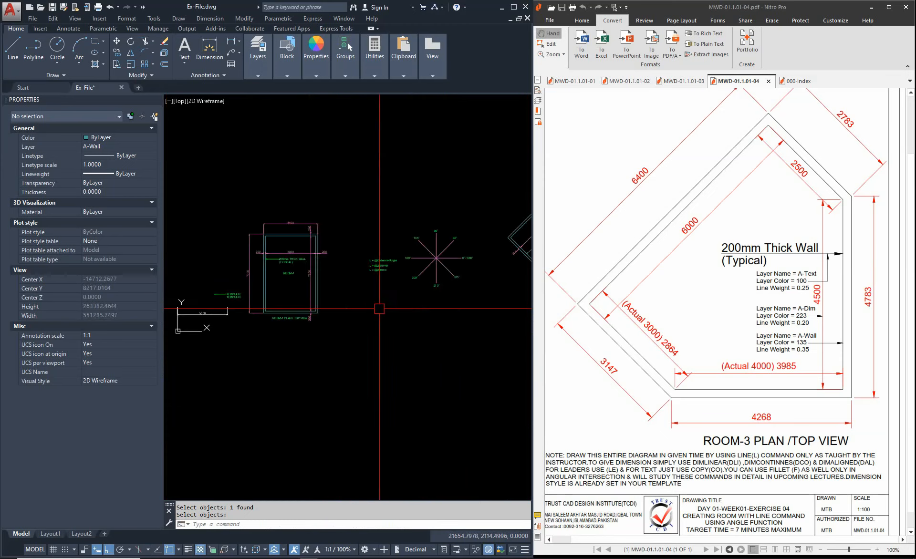
scroll(309, 303, down, 4)
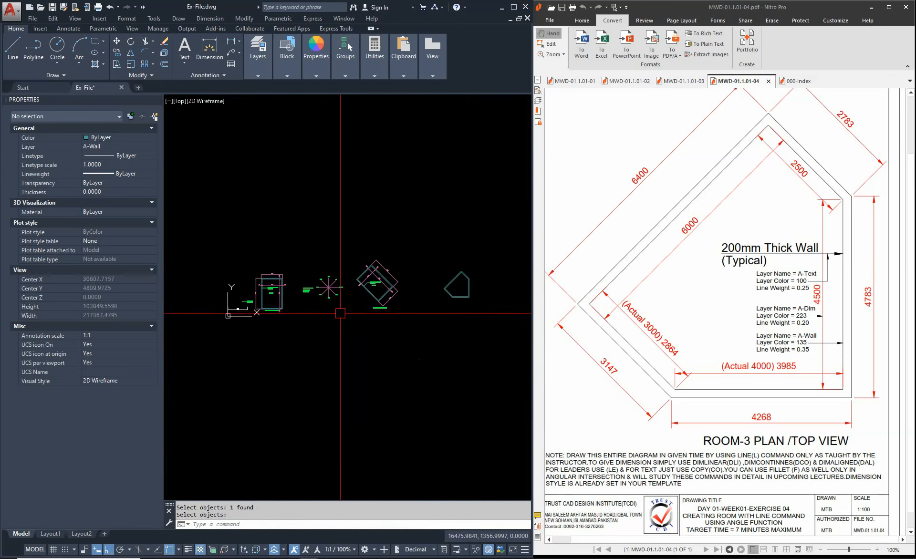
scroll(277, 286, up, 10)
scroll(277, 286, down, 10)
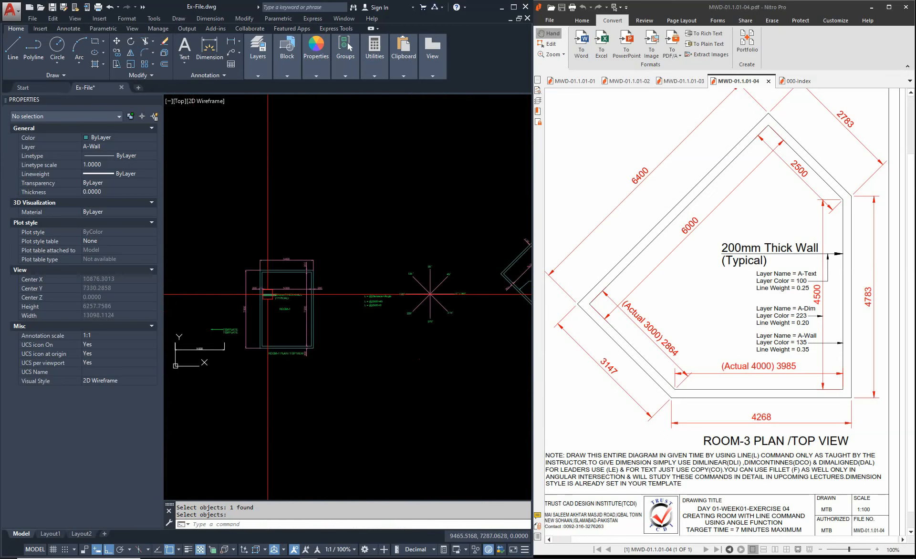
middle_drag(482, 286, 315, 289)
scroll(426, 295, up, 9)
key(Escape)
middle_drag(370, 321, 267, 343)
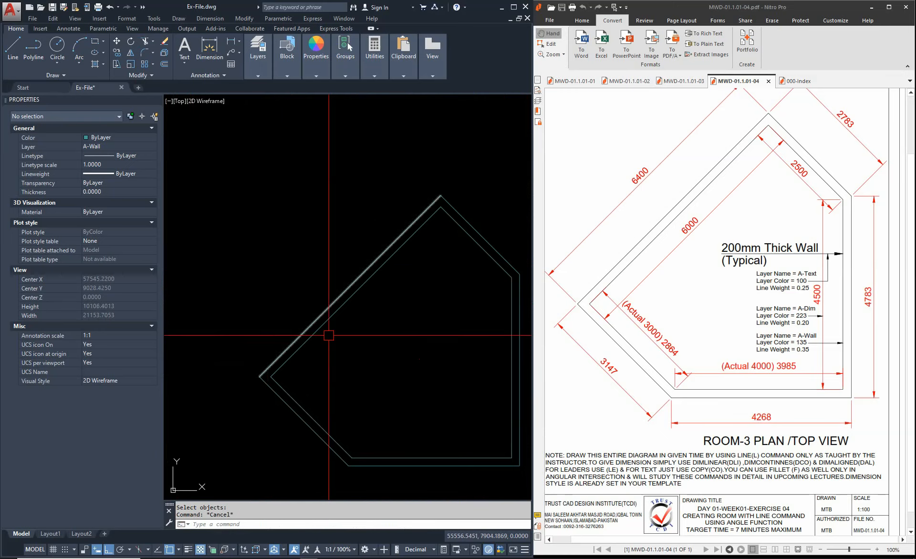
text(L)
key(Return)
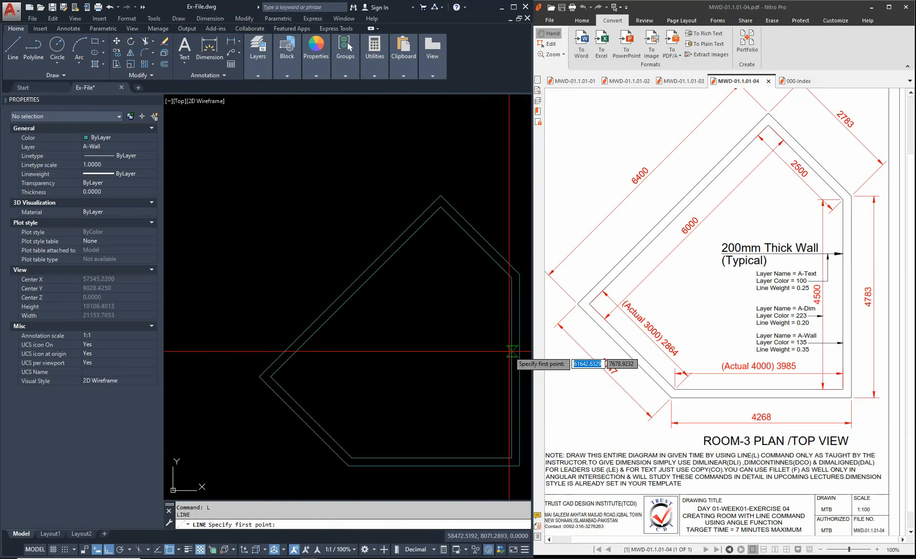
click(453, 360)
key(Escape)
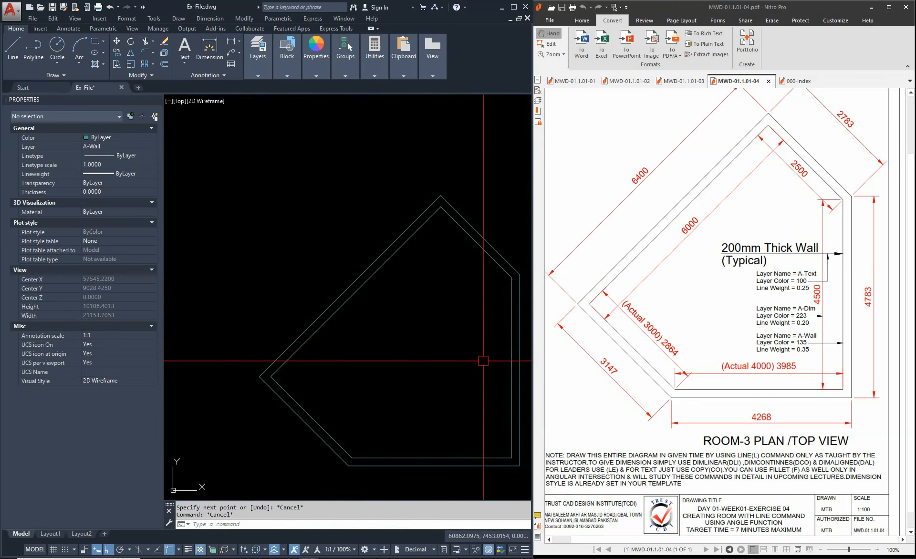
Step: Draw a straight horizontal leader from the inner face of the right wall into the room
text(LE)
key(Return)
click(512, 368)
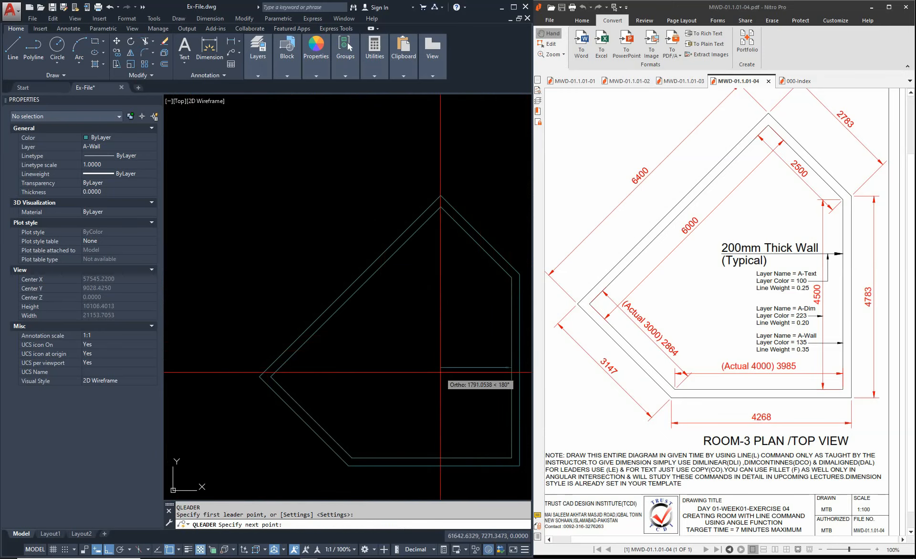
click(445, 372)
key(Escape)
key(Escape)
Step: Assign the new leader to the A-Text layer
click(465, 359)
click(426, 388)
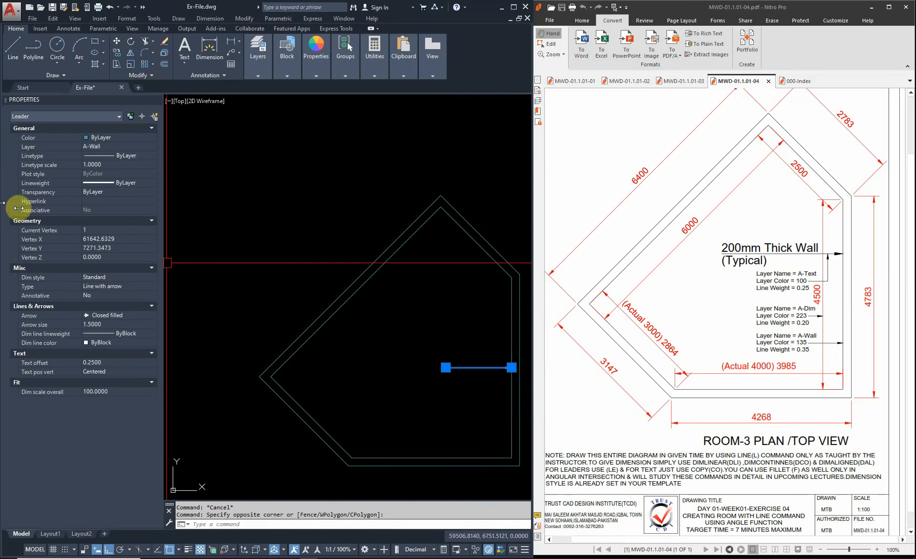
click(114, 139)
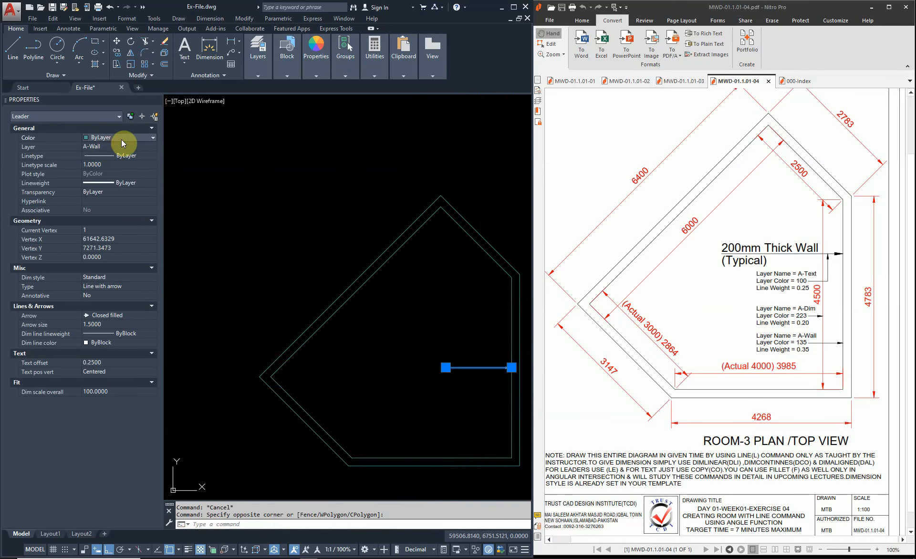
click(122, 138)
click(98, 155)
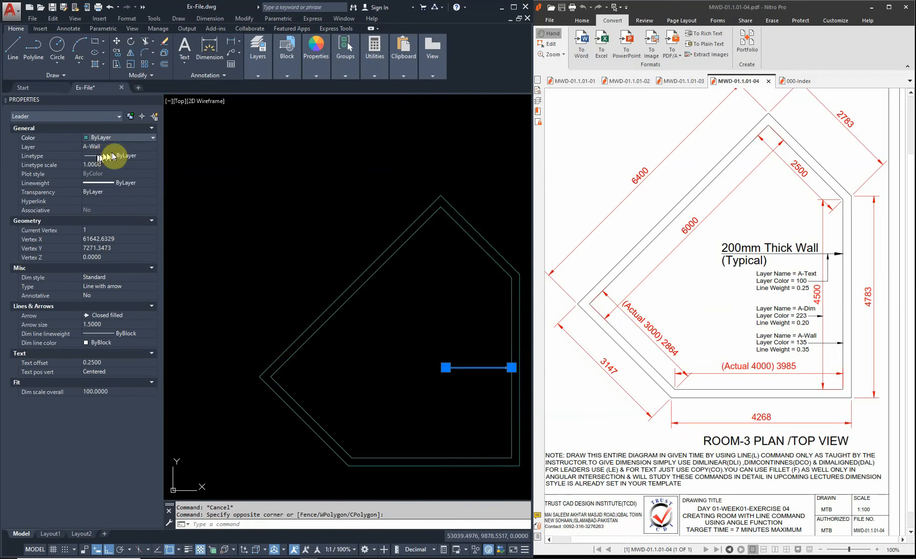
click(115, 172)
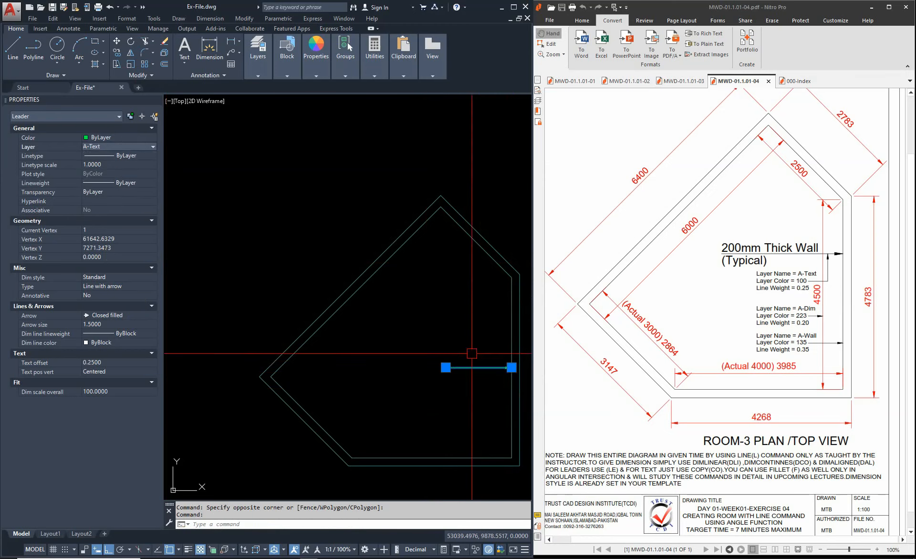
Step: Stretch the tail end of the leader a little farther left into the room
key(Escape)
scroll(474, 363, up, 4)
text(s)
key(space)
click(416, 365)
click(369, 406)
key(space)
click(402, 423)
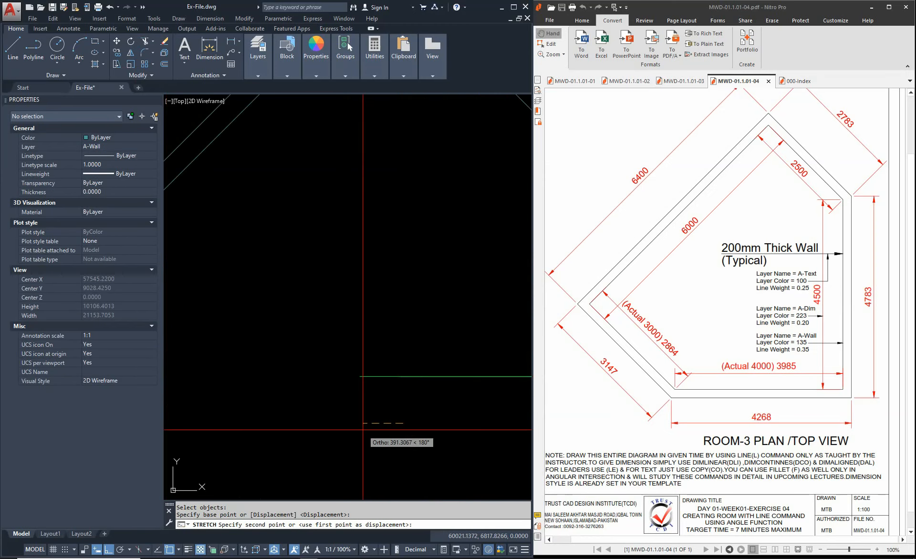
click(357, 423)
key(Escape)
Step: Copy the template leader, both TEMPLATE texts and the 5000 dimension from the first drawing to just right of the Room-3 plan
scroll(376, 316, down, 6)
scroll(431, 306, down, 2)
scroll(372, 310, down, 3)
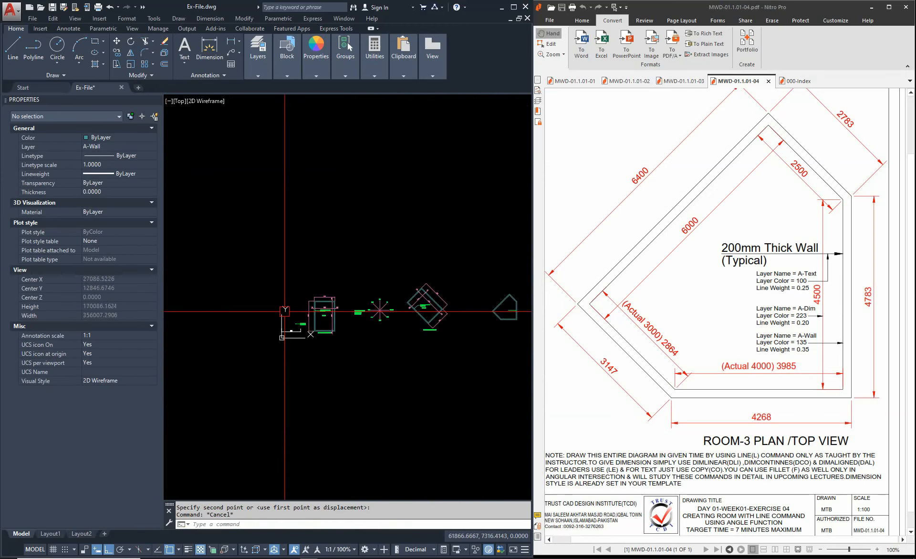
scroll(321, 331, up, 5)
key(Escape)
text(co)
key(space)
click(382, 342)
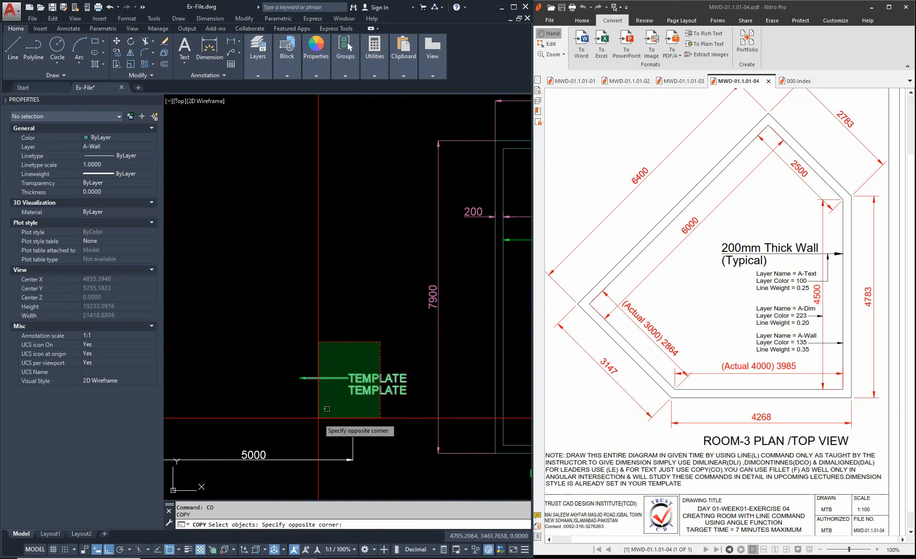
click(317, 416)
click(392, 419)
click(315, 470)
key(space)
click(336, 399)
scroll(336, 398, down, 7)
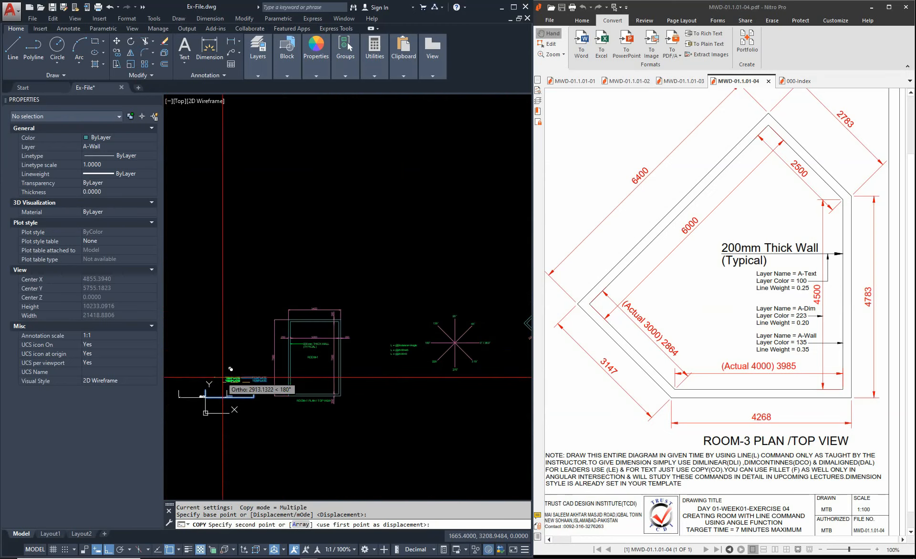
scroll(444, 361, up, 8)
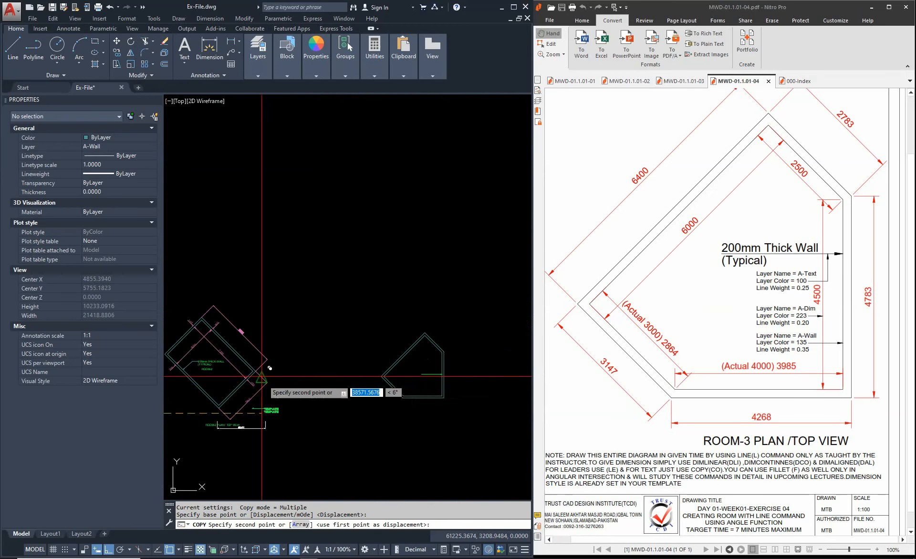
mouse_move(444, 358)
middle_down()
mouse_move(442, 374)
mouse_move(439, 364)
middle_up()
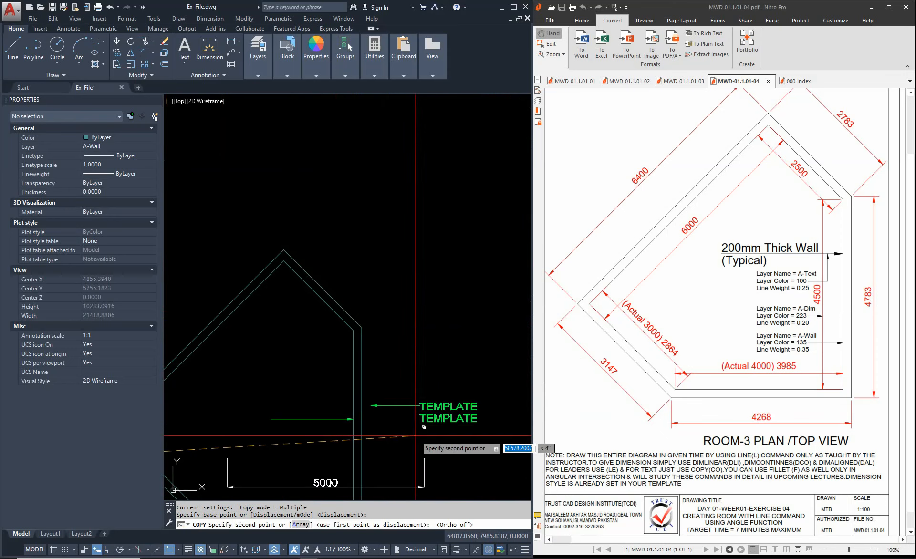
click(424, 435)
scroll(453, 424, up, 4)
key(Escape)
key(Escape)
Step: Examine the properties and grips of the two copied TEMPLATE texts
click(438, 406)
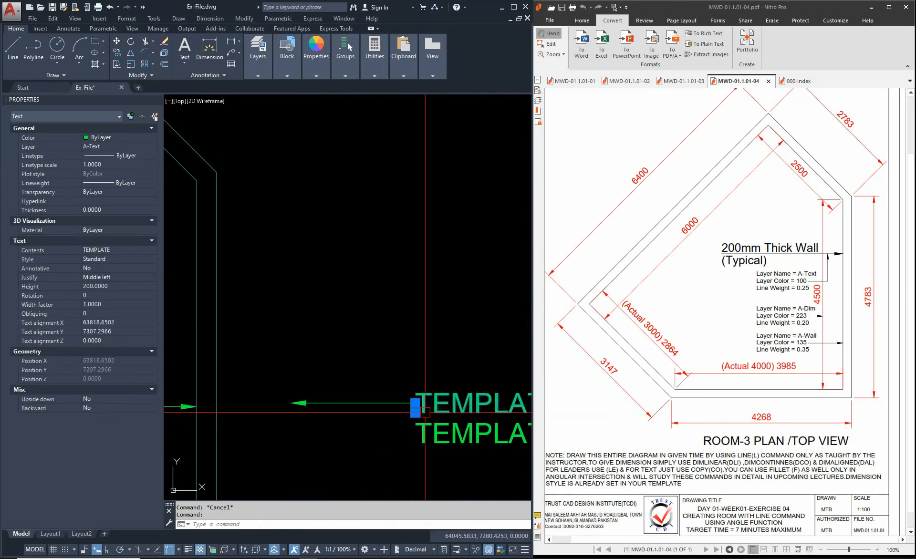
key(Escape)
scroll(421, 415, up, 2)
scroll(396, 370, down, 6)
scroll(411, 374, up, 4)
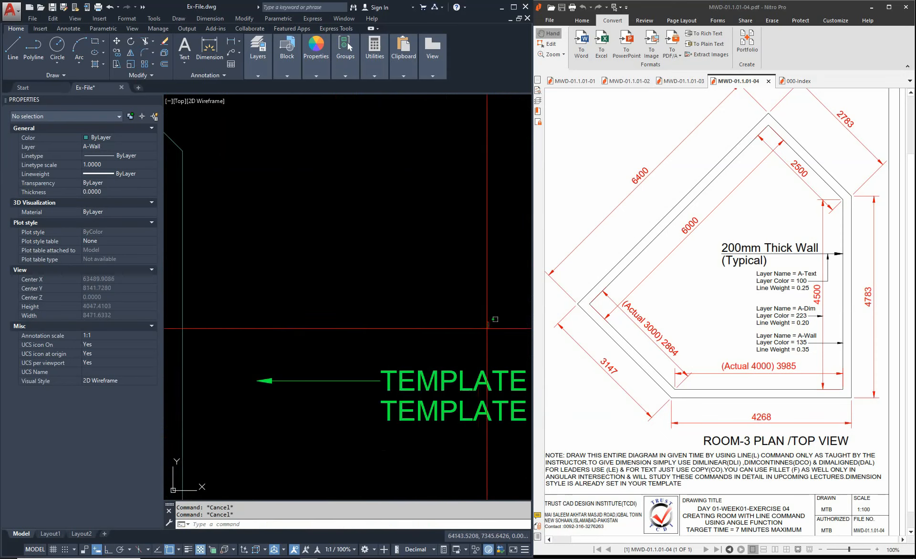
click(505, 435)
click(393, 347)
scroll(391, 345, down, 2)
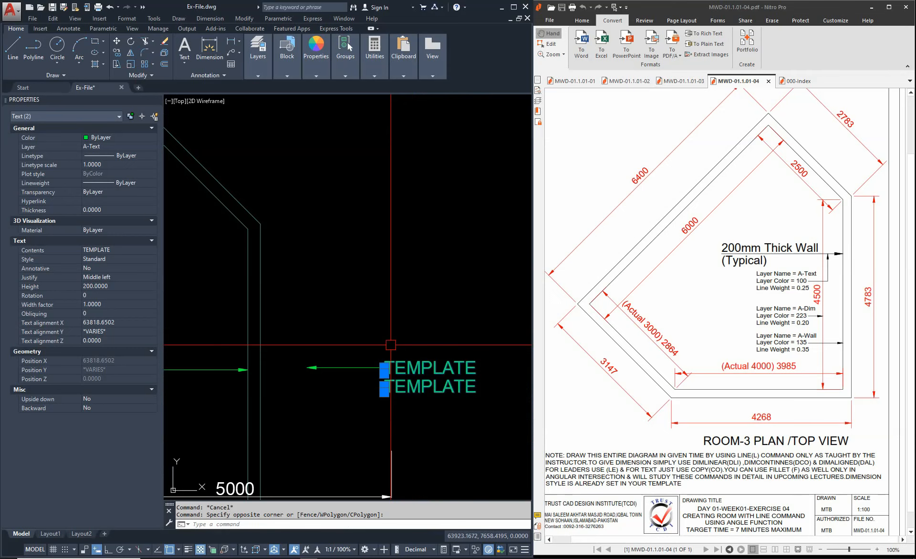
key(Escape)
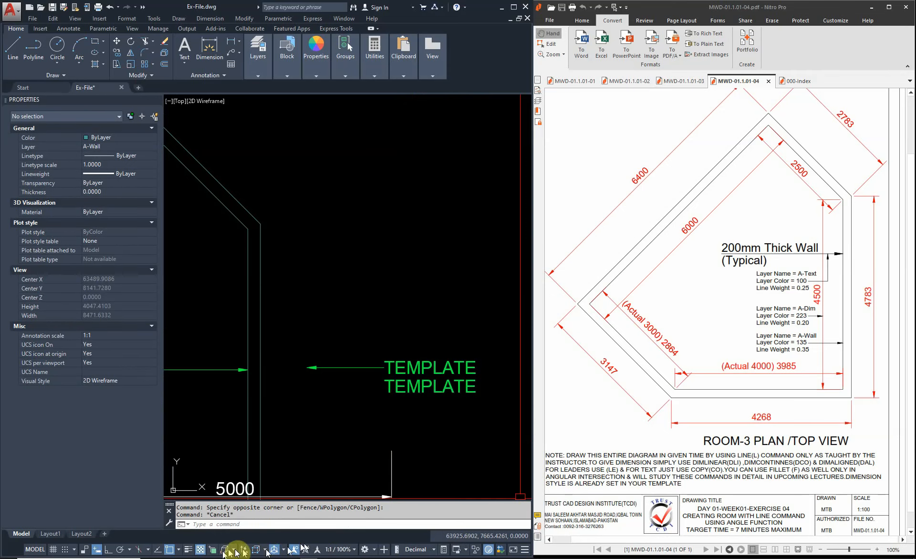
Step: Turn off the Insertion object snap in the drafting settings
click(179, 550)
click(193, 537)
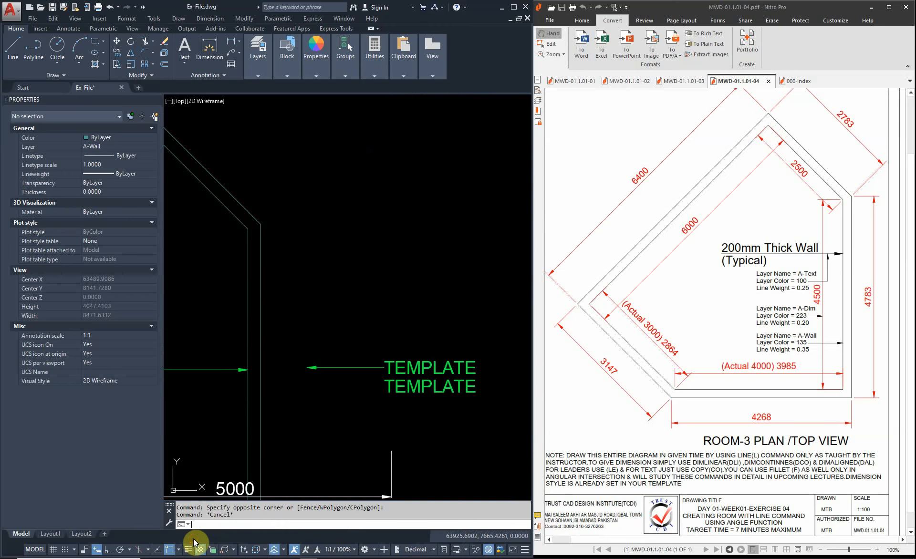
key(Escape)
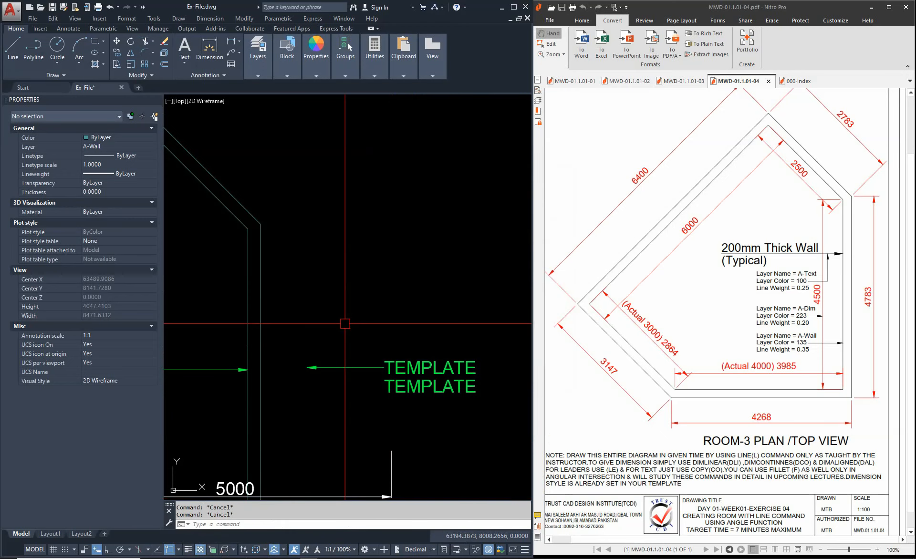
text(SE)
key(Return)
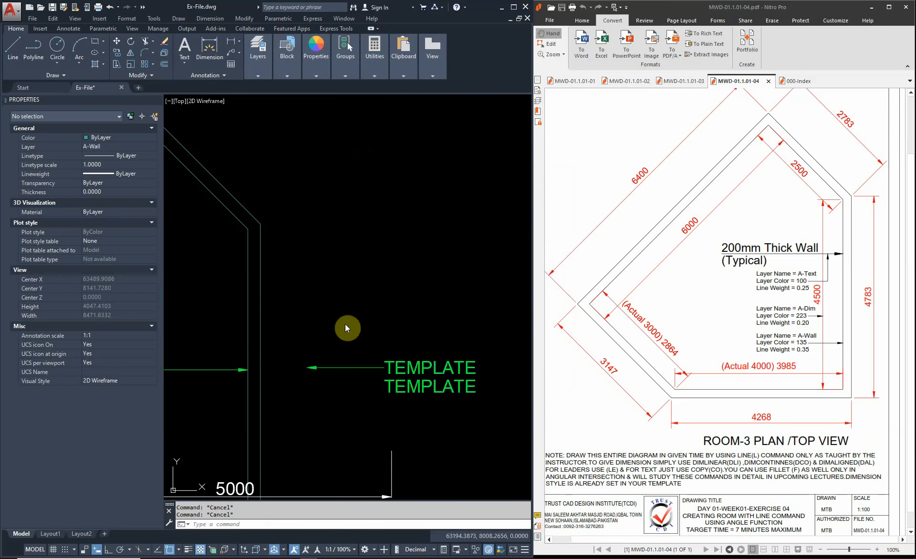
key(Escape)
text(DS)
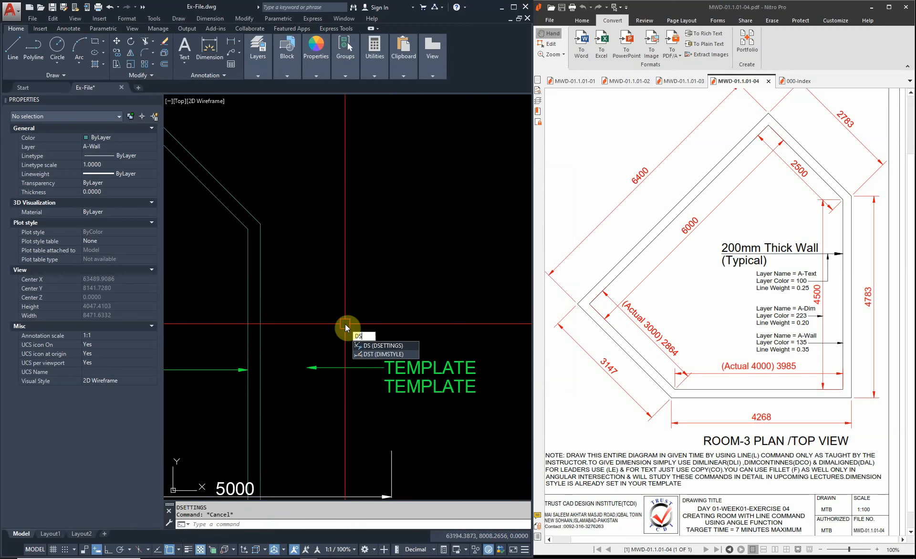
key(Return)
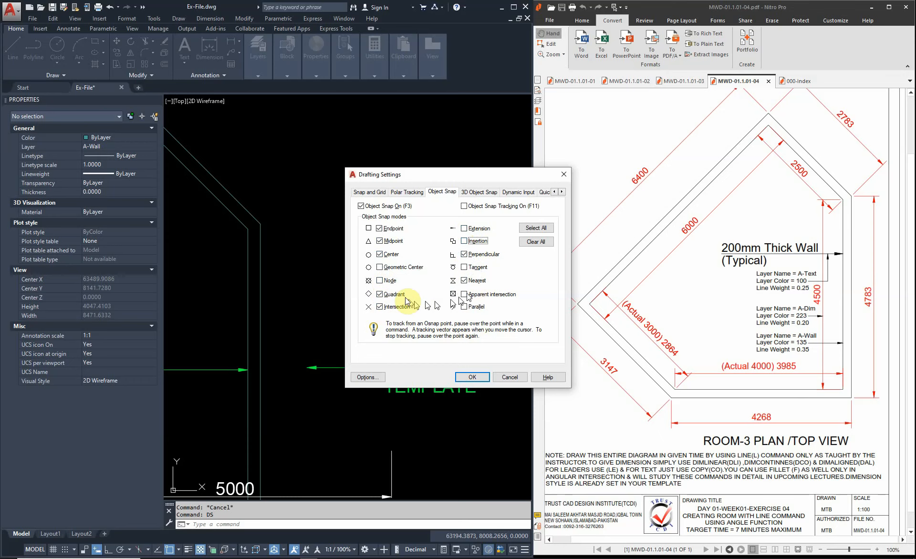
click(471, 377)
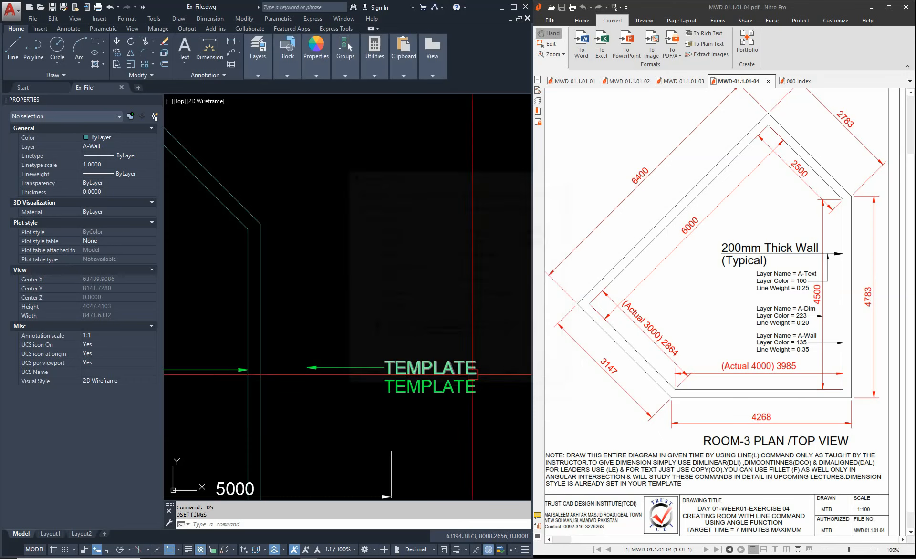
Step: Copy the upper TEMPLATE text to the empty area above the template leader
scroll(411, 364, up, 3)
text(C)
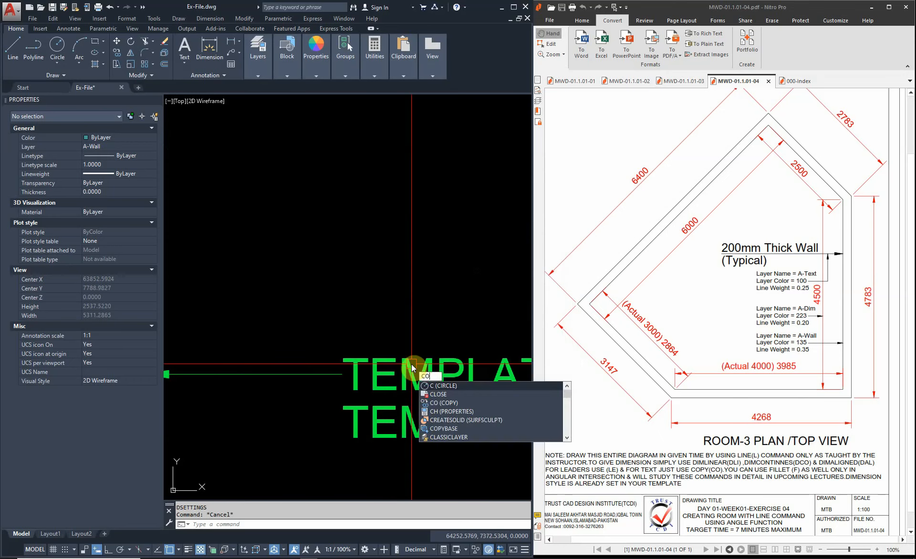
text(O)
key(space)
click(412, 364)
key(space)
click(382, 371)
click(375, 215)
key(Escape)
key(Escape)
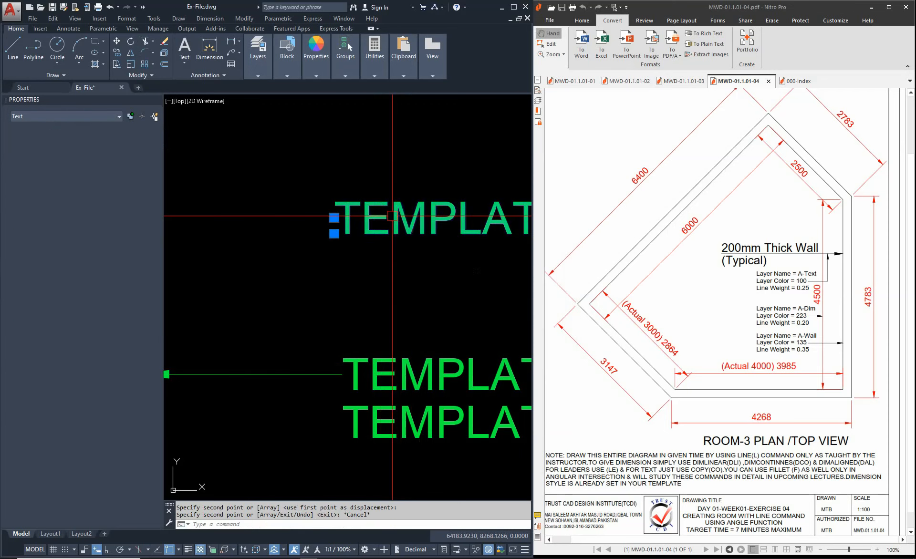
Step: Try to copy the newly placed TEMPLATE text and look at its grips
text(CO)
key(space)
click(411, 196)
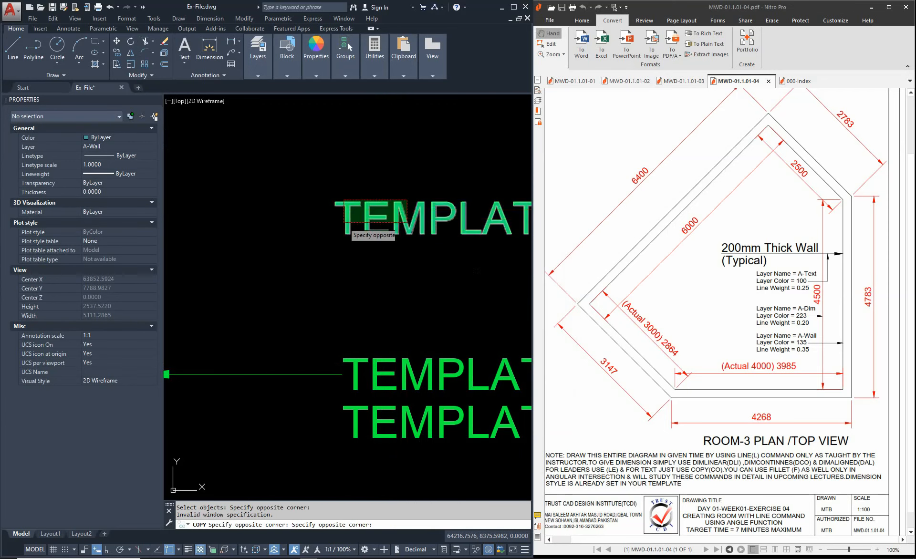
click(351, 220)
key(space)
key(Escape)
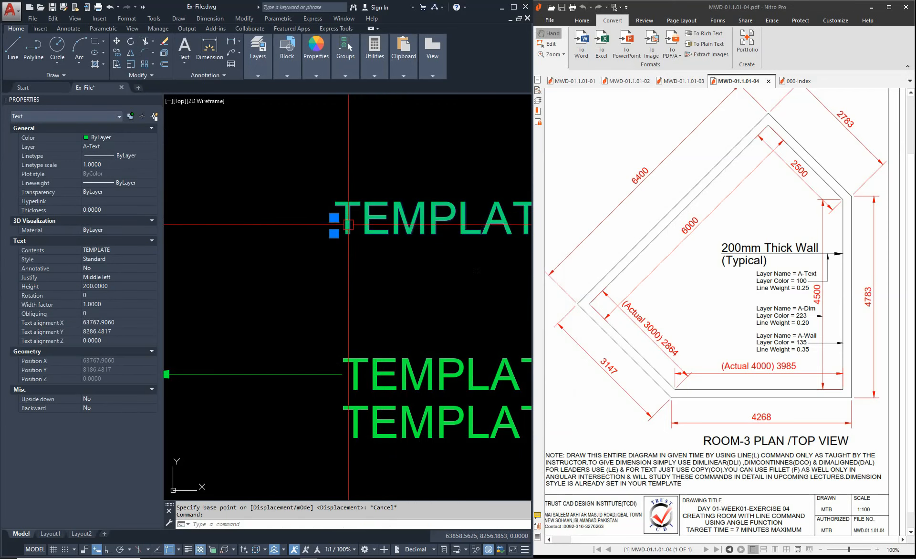
scroll(323, 265, up, 2)
middle_drag(399, 273, 334, 323)
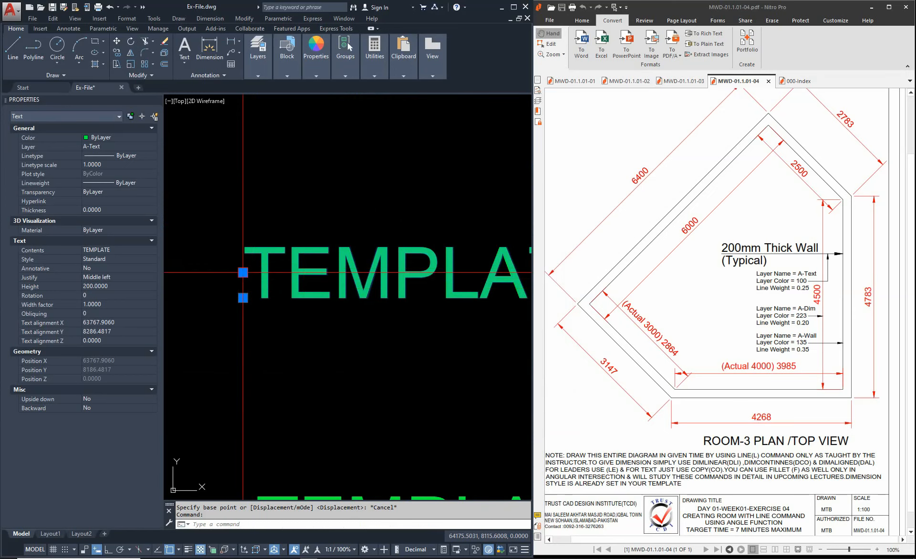
key(Escape)
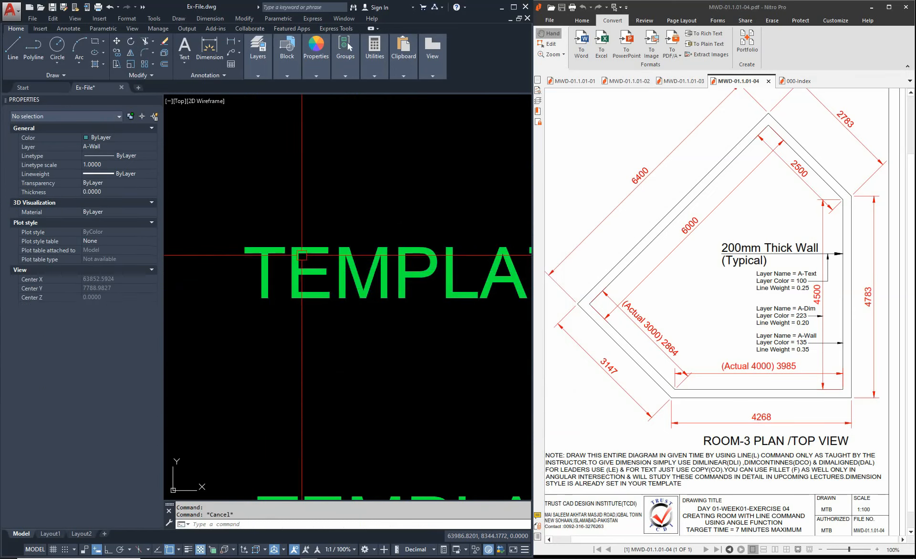
Step: Turn on the Insertion object snap in the drafting settings
scroll(308, 256, down, 2)
text(SE)
key(Return)
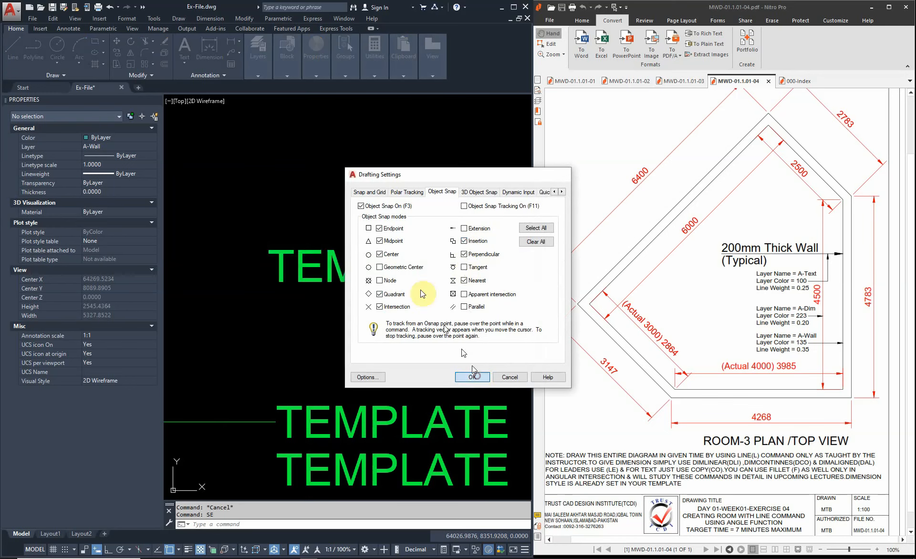
click(472, 376)
Step: Try to start a line at the insertion point of the topmost TEMPLATE text
scroll(367, 268, down, 2)
text(L)
key(Return)
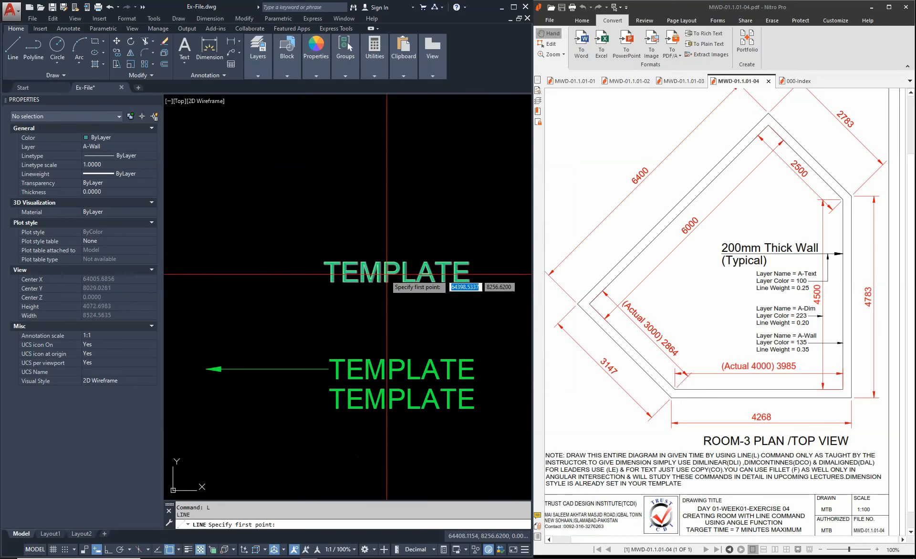
click(354, 284)
key(Escape)
key(Return)
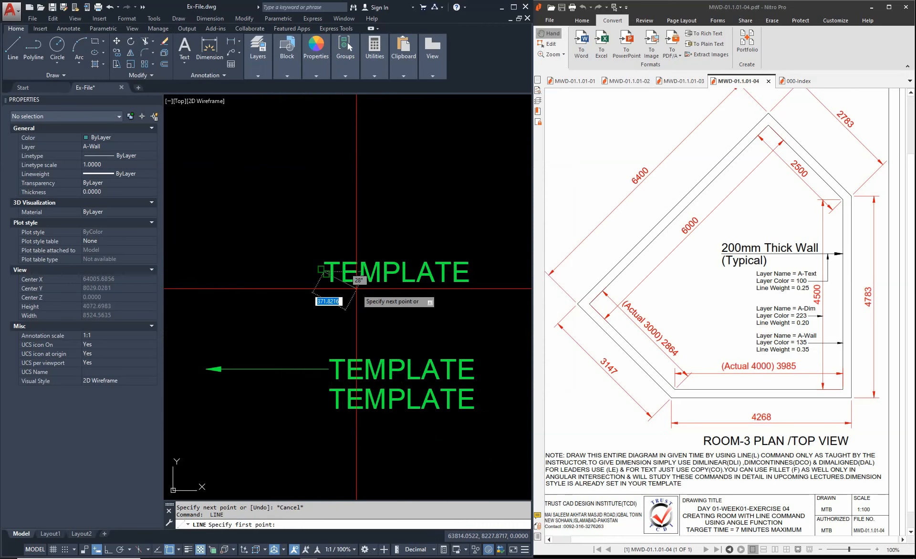
key(Escape)
Step: Select the topmost TEMPLATE text and examine its grips at the start of the first letter
click(331, 262)
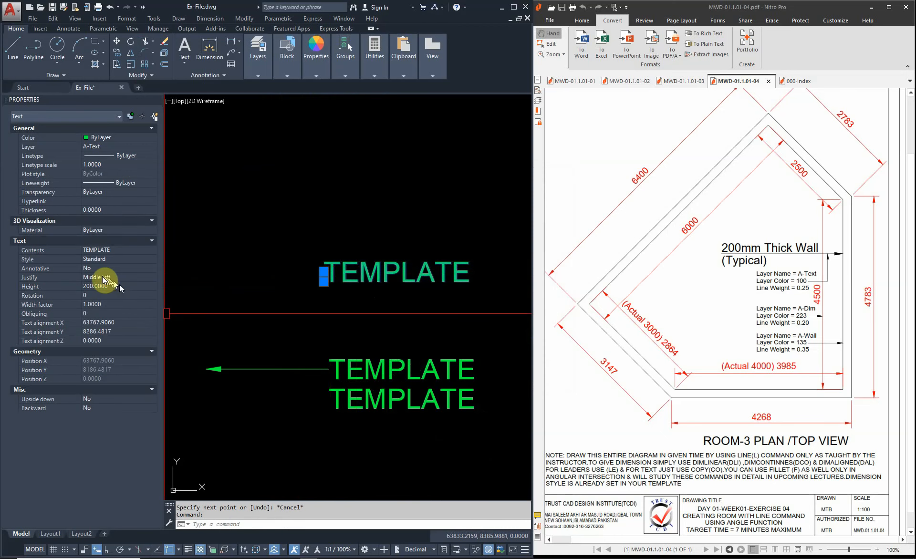
scroll(367, 256, up, 2)
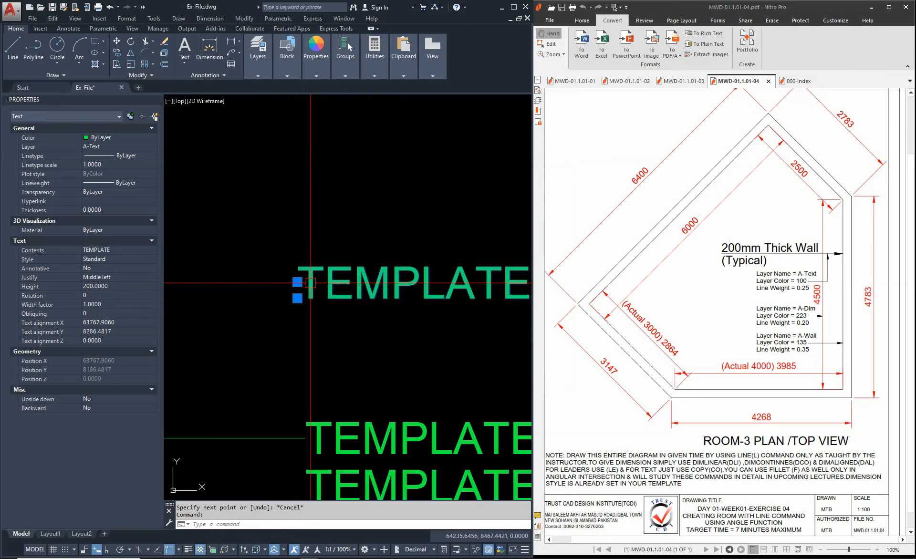
scroll(309, 284, up, 6)
click(270, 277)
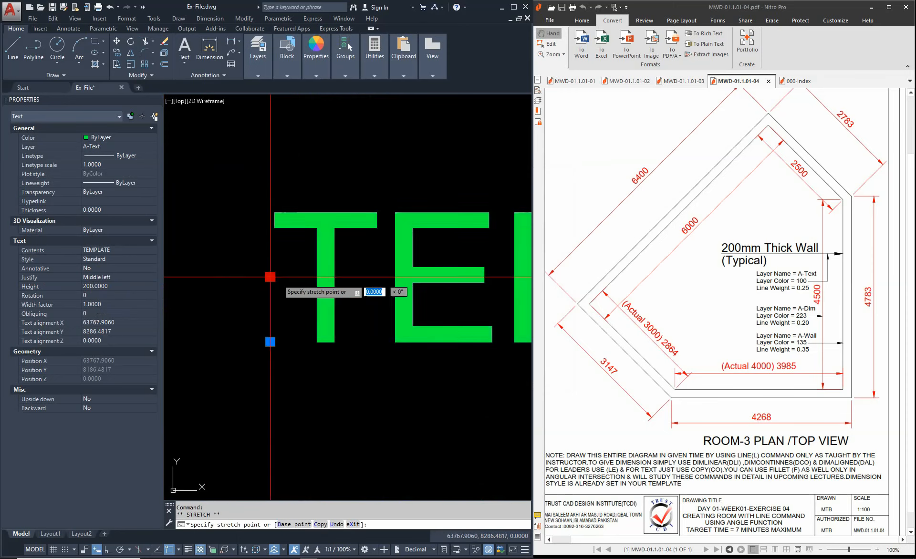
scroll(321, 220, down, 4)
key(Escape)
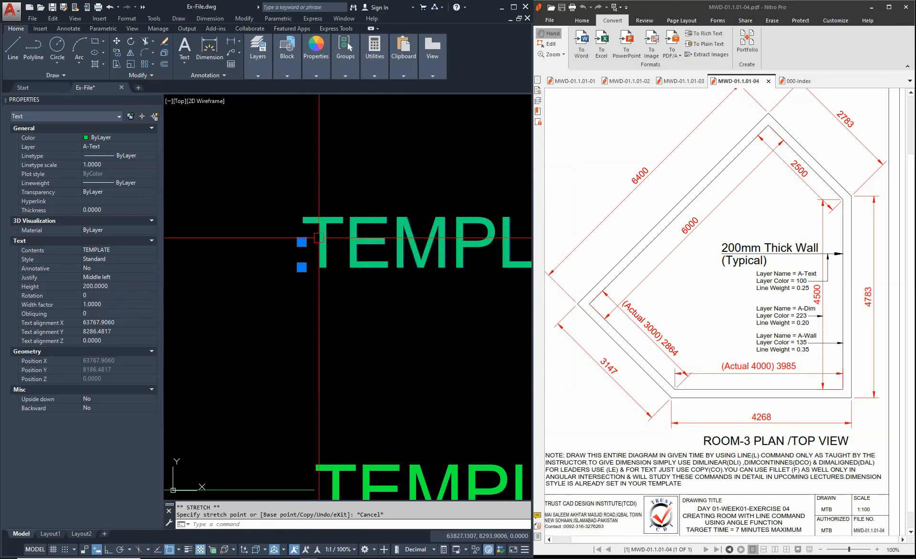
Step: Change the justification of the topmost TEMPLATE text to Left
click(133, 278)
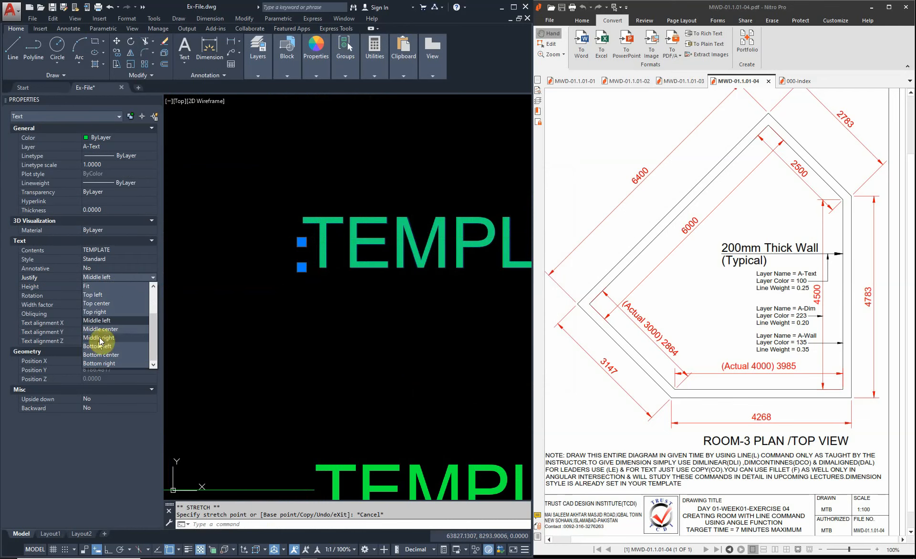
scroll(102, 336, up, 2)
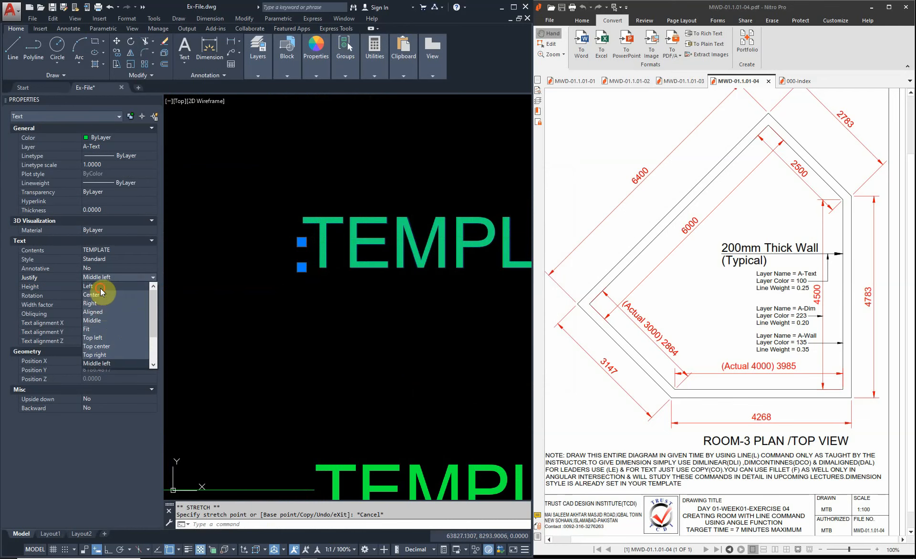
click(99, 287)
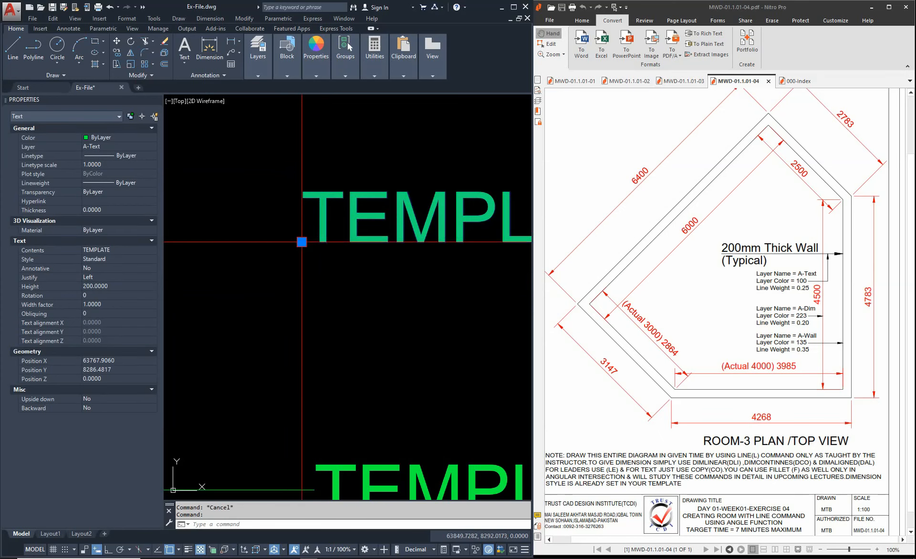
Step: Set the justification of the topmost TEMPLATE text back to Middle left and deselect it
click(120, 285)
click(122, 277)
scroll(126, 331, down, 1)
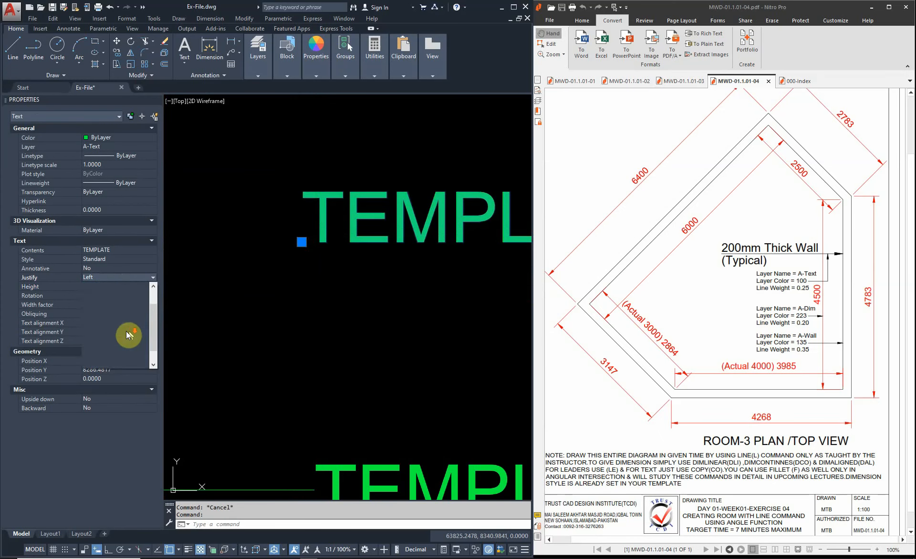
scroll(121, 339, down, 1)
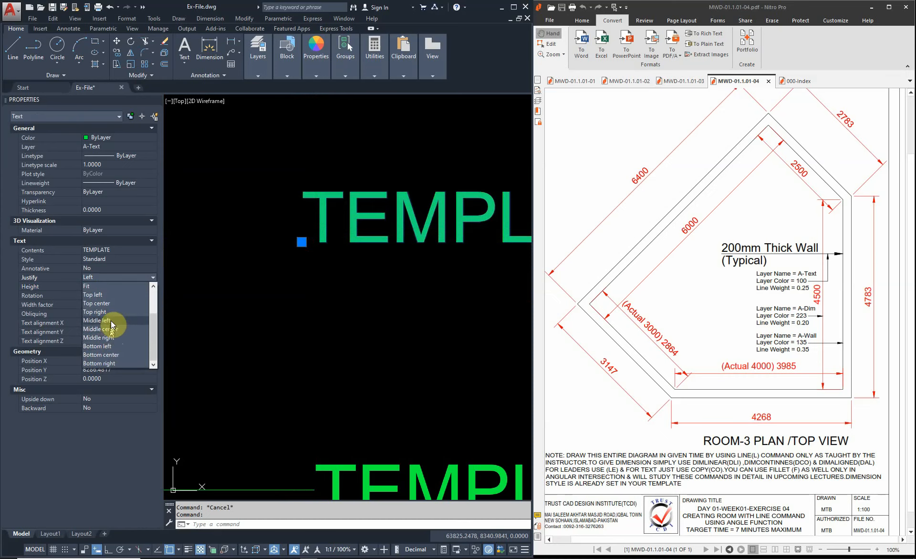
click(111, 321)
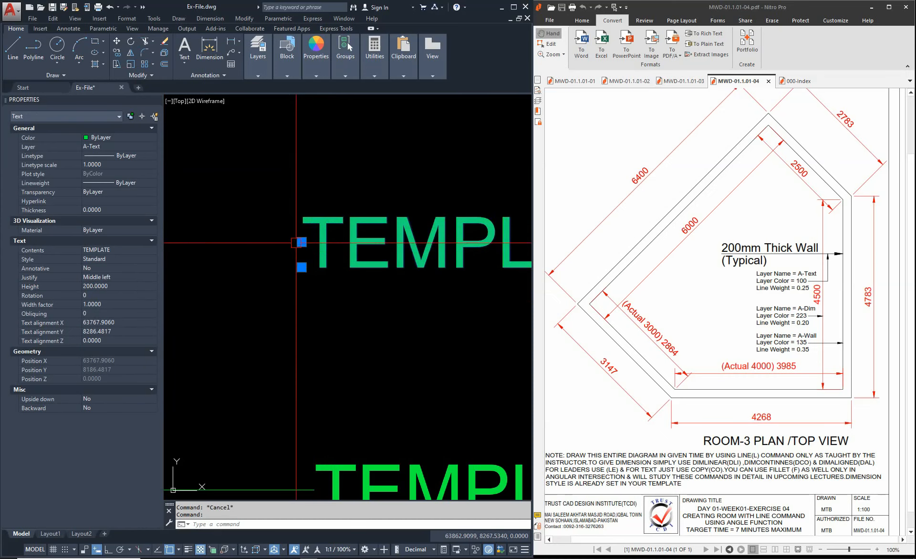
scroll(315, 244, down, 5)
key(Escape)
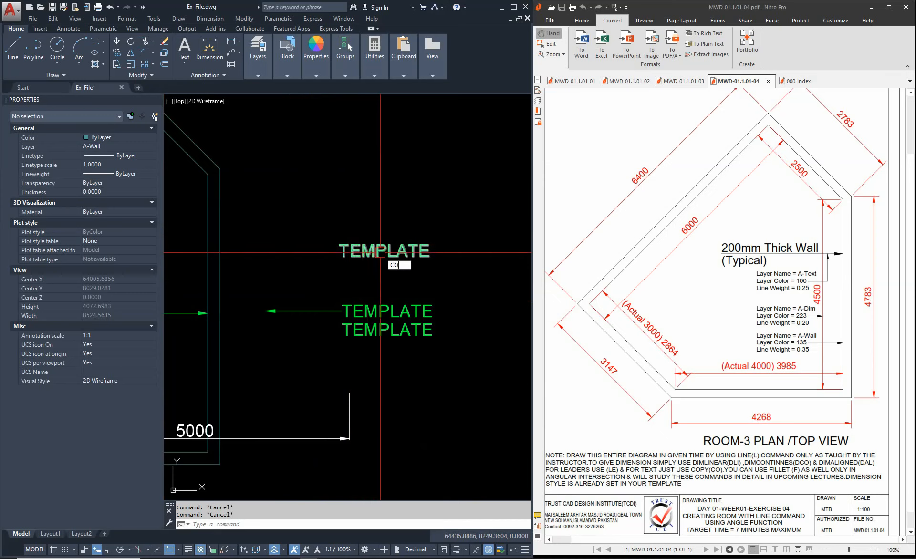
Step: Copy the topmost TEMPLATE text onto the start of the leader line inside the room, using its middle-left point as base
text(CO)
key(Return)
click(381, 252)
key(Return)
click(380, 252)
scroll(370, 238, down, 3)
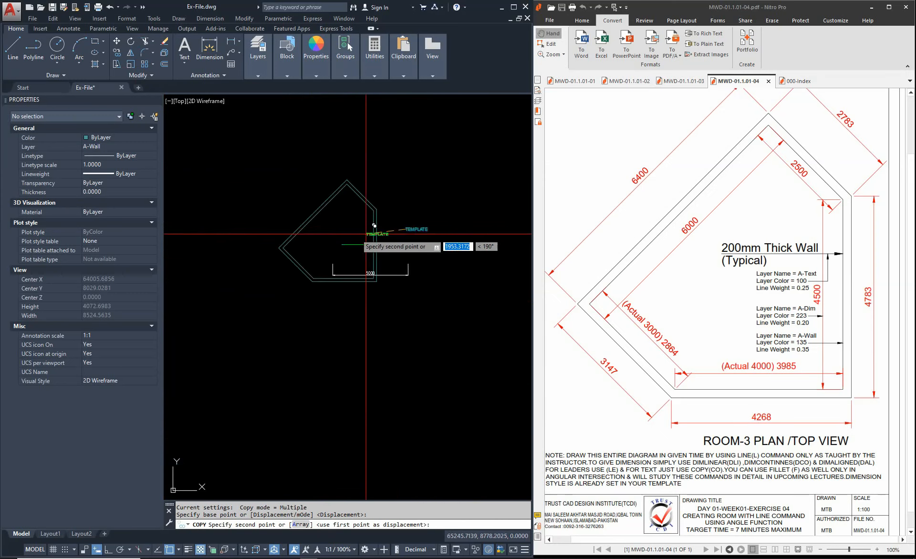
scroll(366, 233, up, 4)
key(Escape)
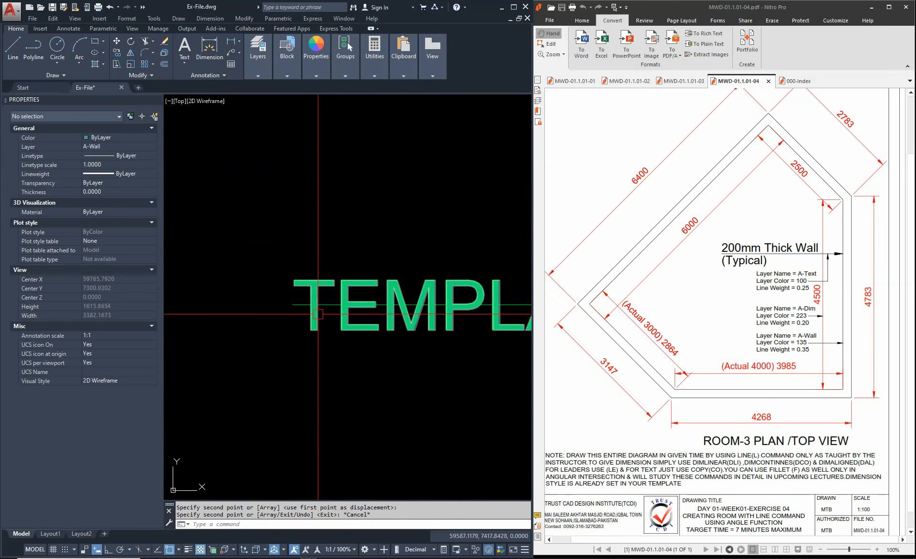
Step: Select the TEMPLATE copy on the room's leader and examine how its two grips sit relative to the leader line
click(317, 313)
scroll(272, 321, up, 1)
scroll(302, 302, down, 2)
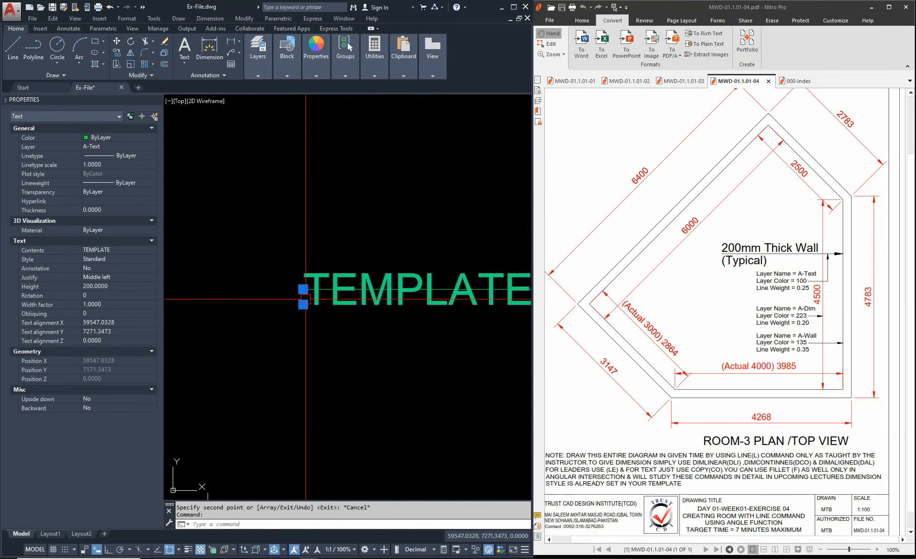
scroll(306, 299, down, 2)
scroll(284, 282, up, 2)
scroll(283, 280, up, 2)
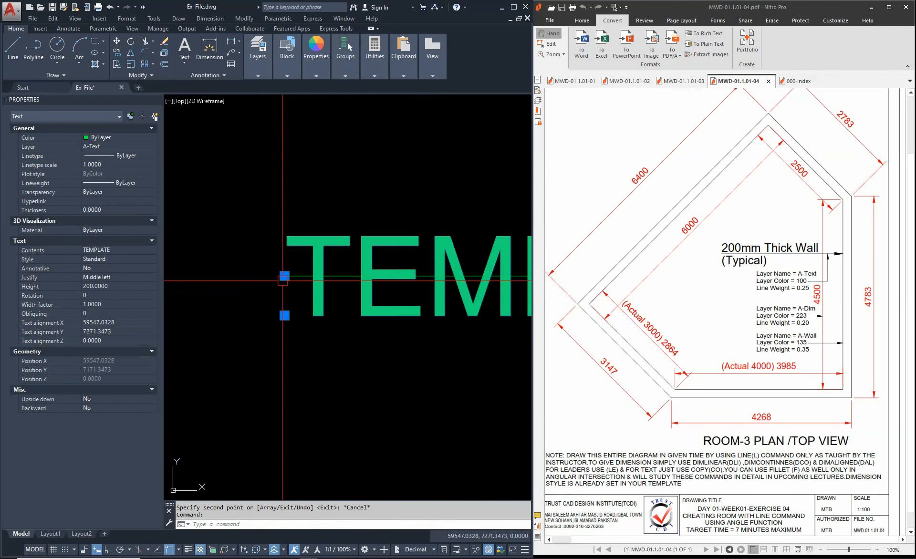
scroll(285, 278, down, 1)
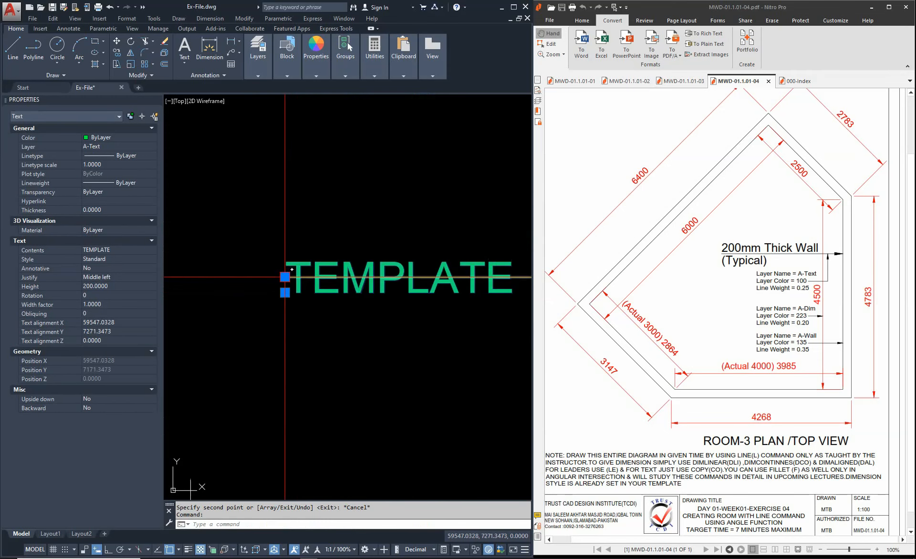
scroll(290, 276, up, 1)
scroll(301, 279, up, 1)
key(Escape)
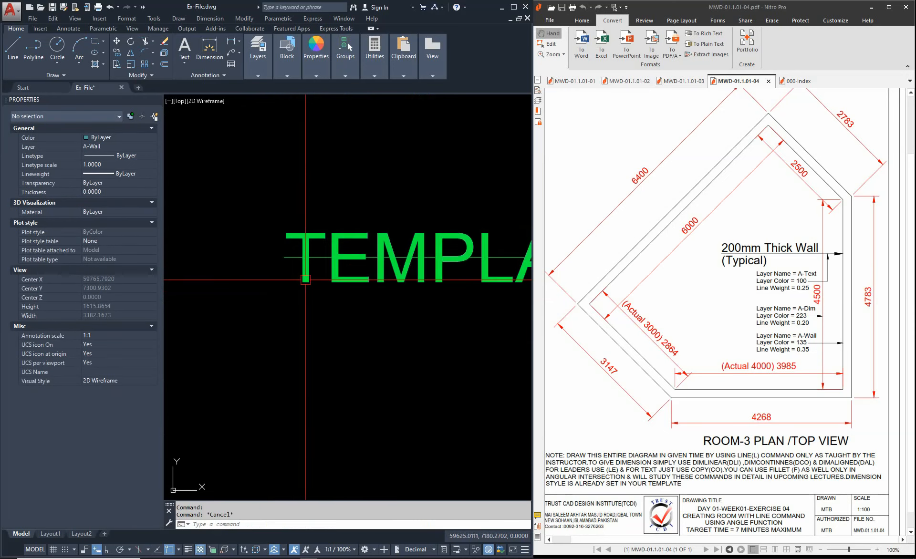
Step: Try to move the TEMPLATE copy on the room's leader using its middle-left point as base
text(m)
key(Return)
click(302, 280)
key(Return)
click(281, 283)
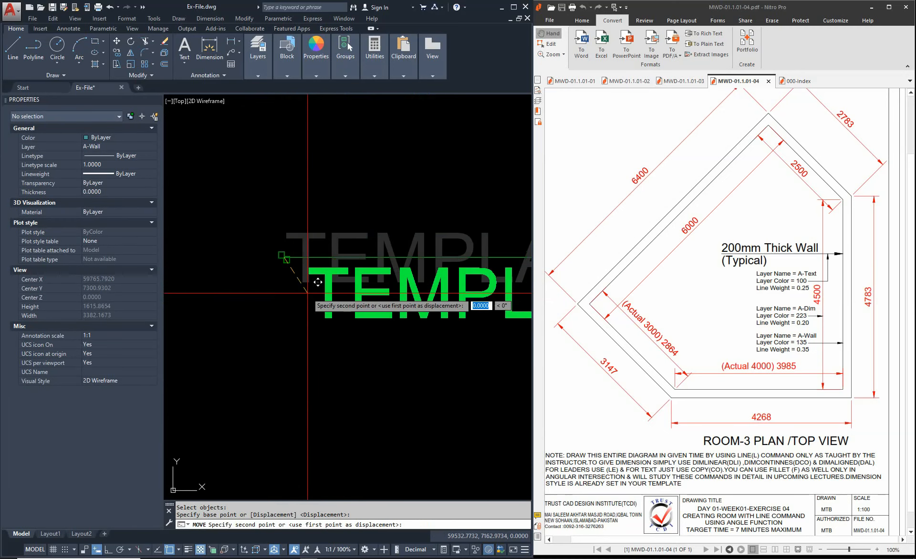
key(Escape)
click(315, 273)
key(Escape)
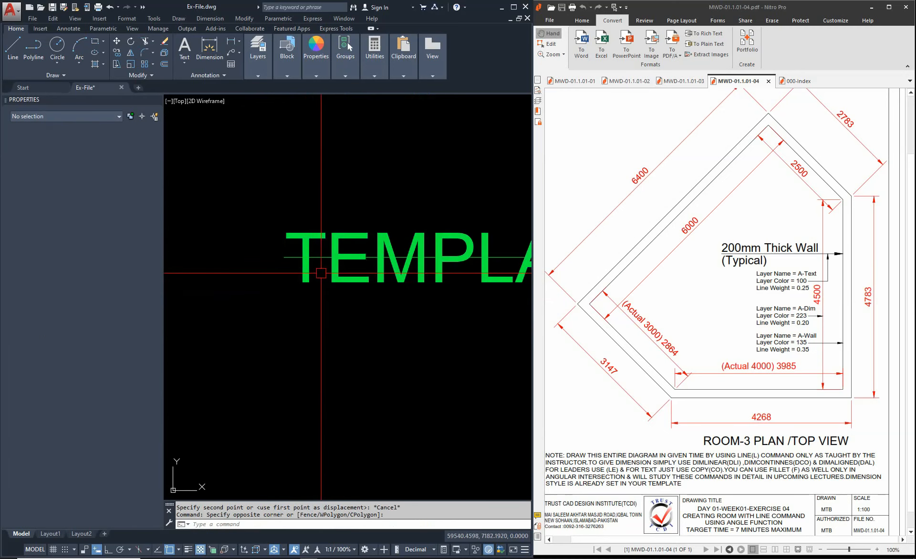
Step: Review the active object snap modes, including Node and Insertion, in the drafting settings
text(se)
key(Return)
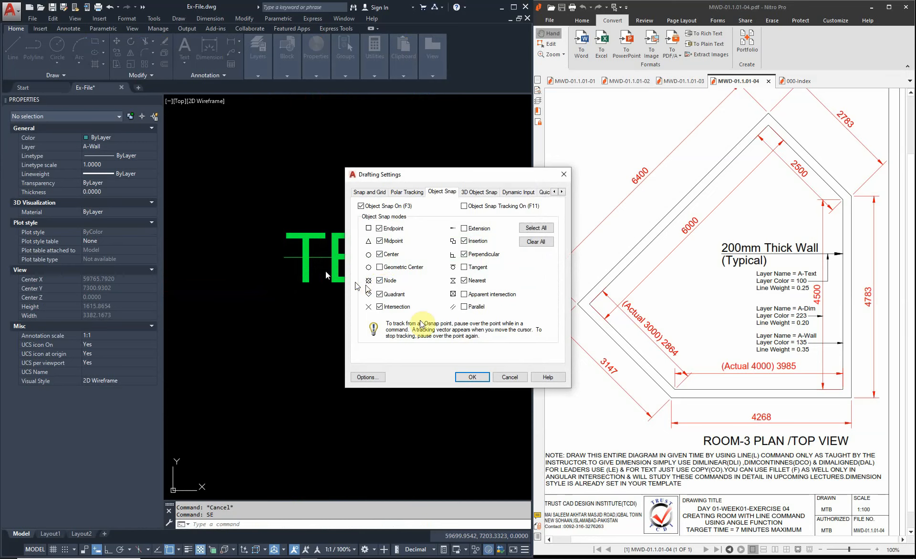
click(471, 377)
key(Escape)
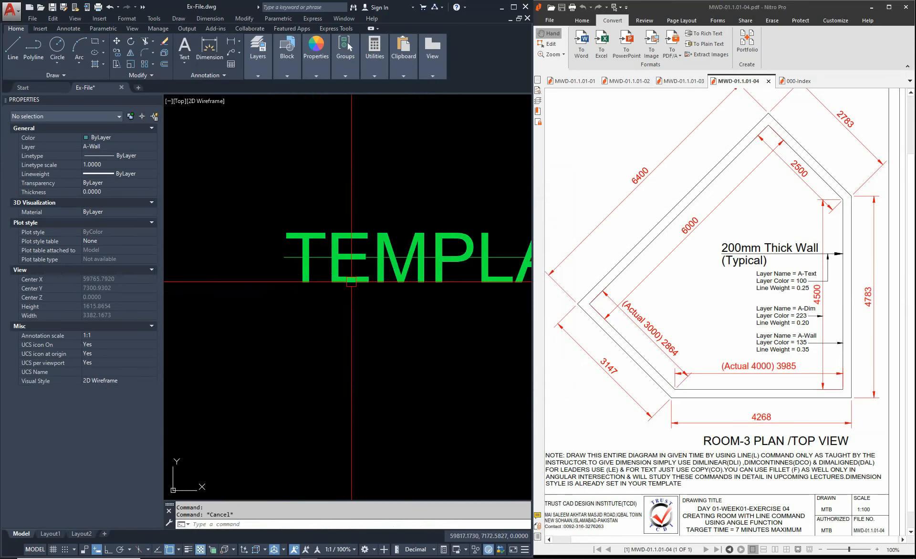
Step: Move the TEMPLATE text in the room by its lower-left node to a free spot above the leader and select it
text(m)
key(space)
click(353, 283)
key(Return)
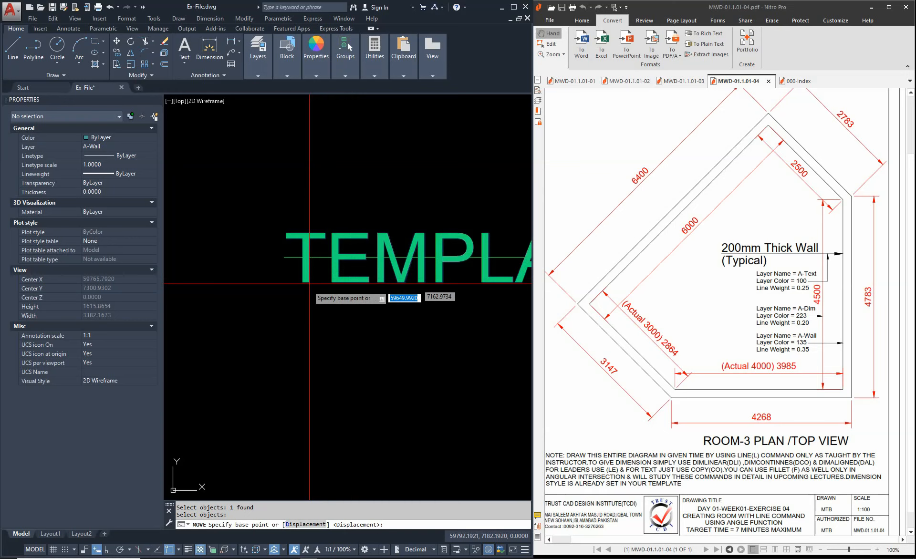
scroll(285, 283, down, 2)
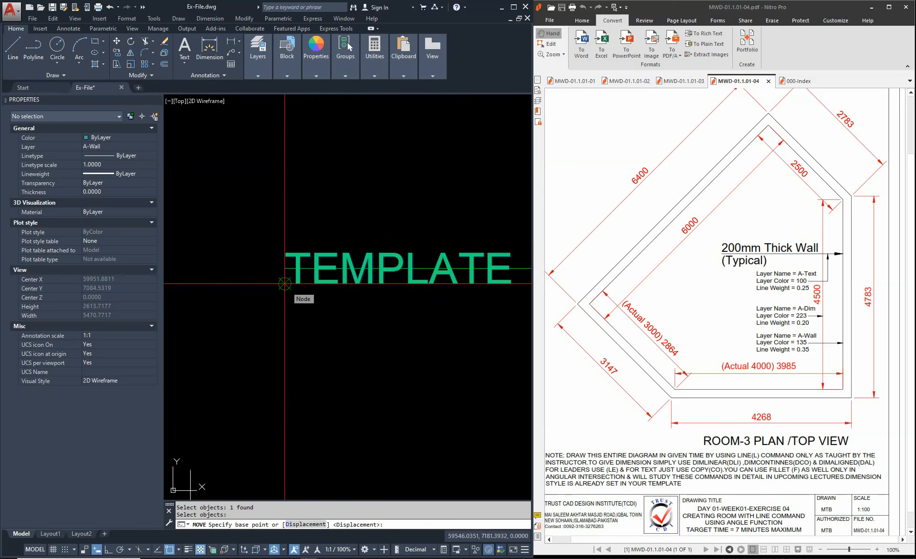
click(285, 283)
click(320, 192)
key(Escape)
click(320, 192)
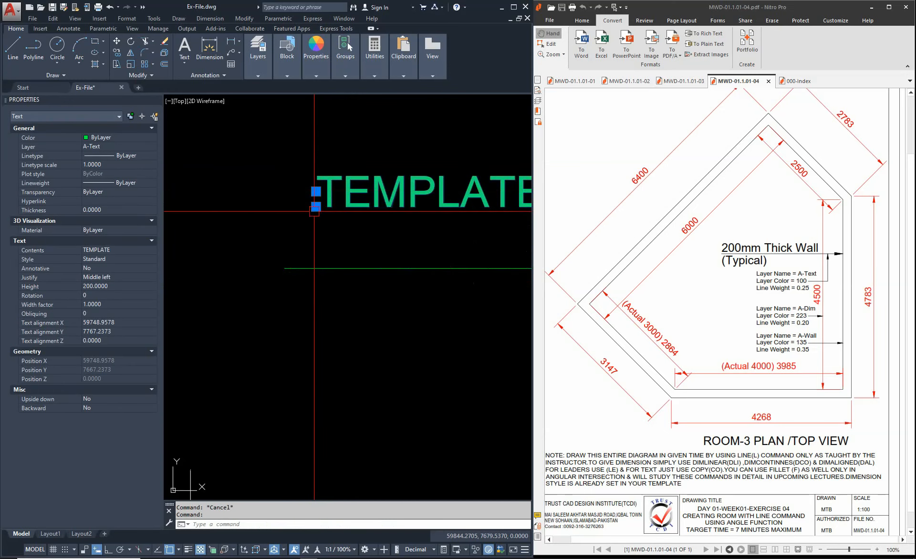
middle_drag(316, 205, 316, 297)
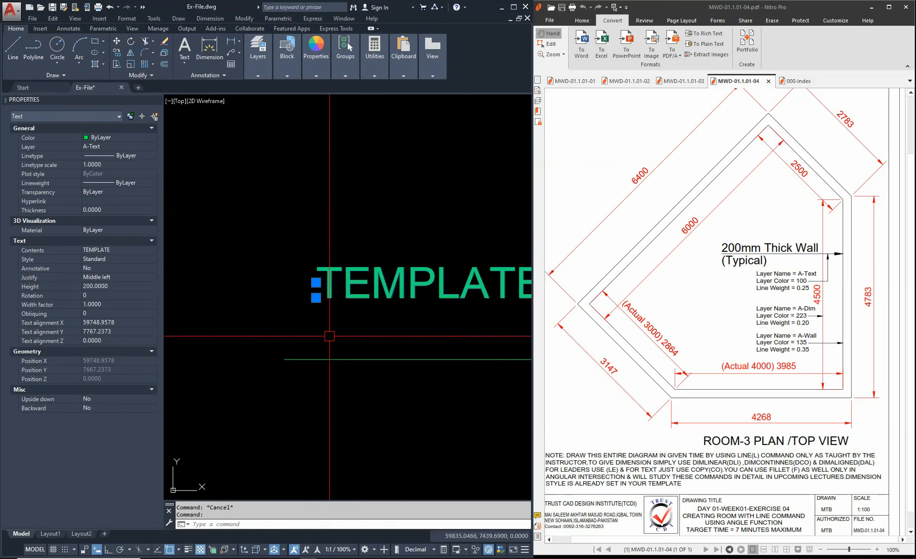
Step: Move the TEMPLATE text by its lower-left node onto the start of the leader line in the room
key(Escape)
scroll(368, 253, down, 2)
text(m)
key(space)
click(358, 275)
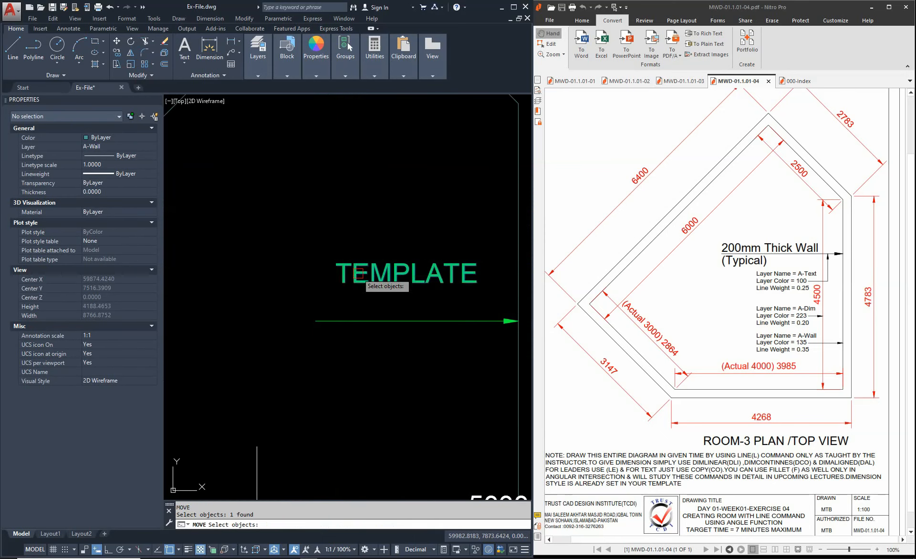
key(space)
click(336, 283)
key(Escape)
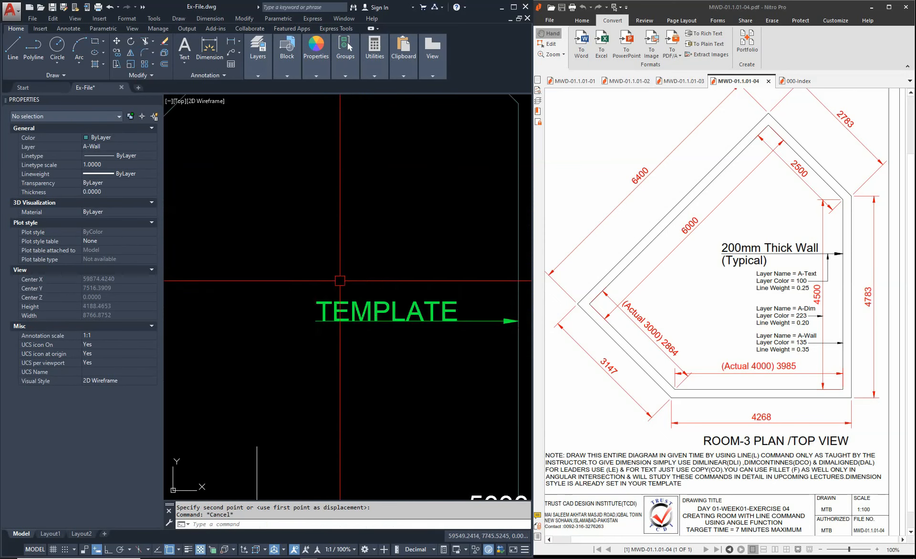
Step: Move the TEMPLATE text slightly up and right off the leader, using a free base point below the text
scroll(336, 285, down, 3)
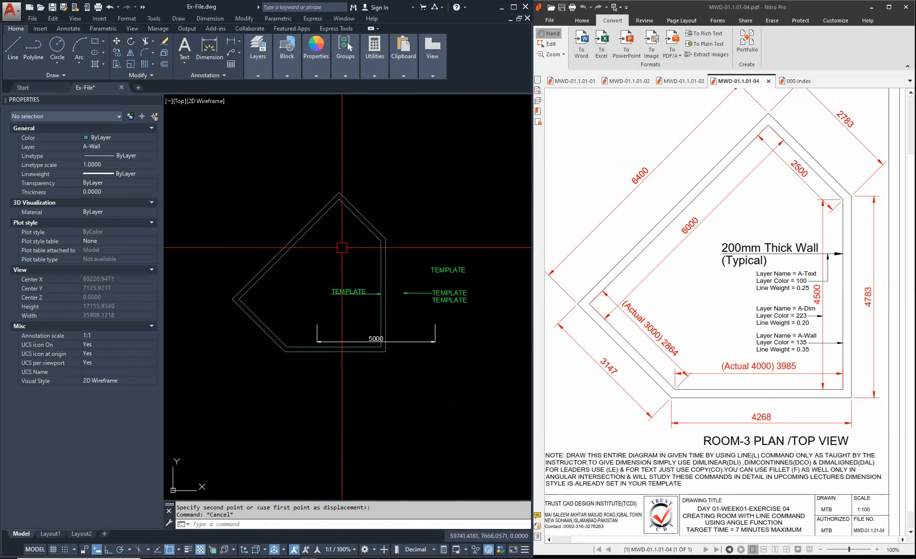
scroll(351, 312, up, 4)
key(Escape)
scroll(308, 244, up, 4)
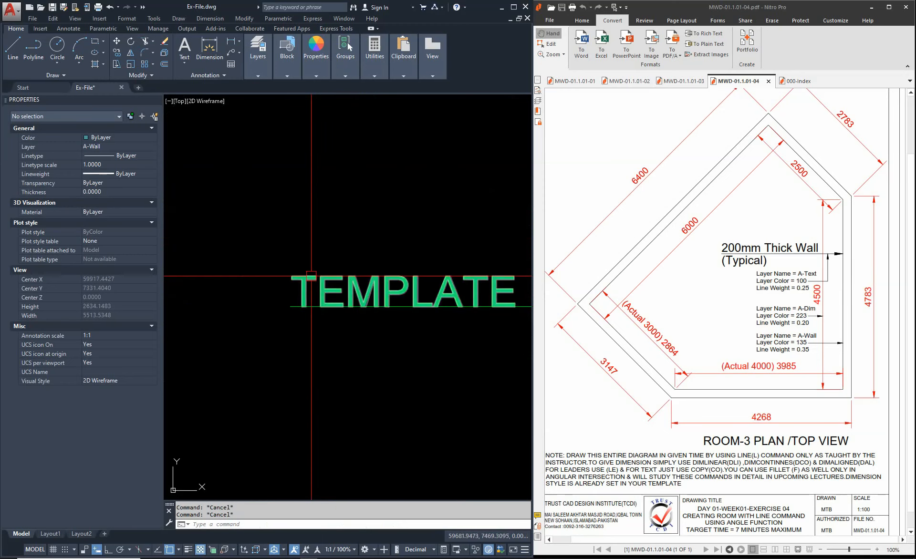
key(Return)
click(322, 287)
key(Return)
click(350, 379)
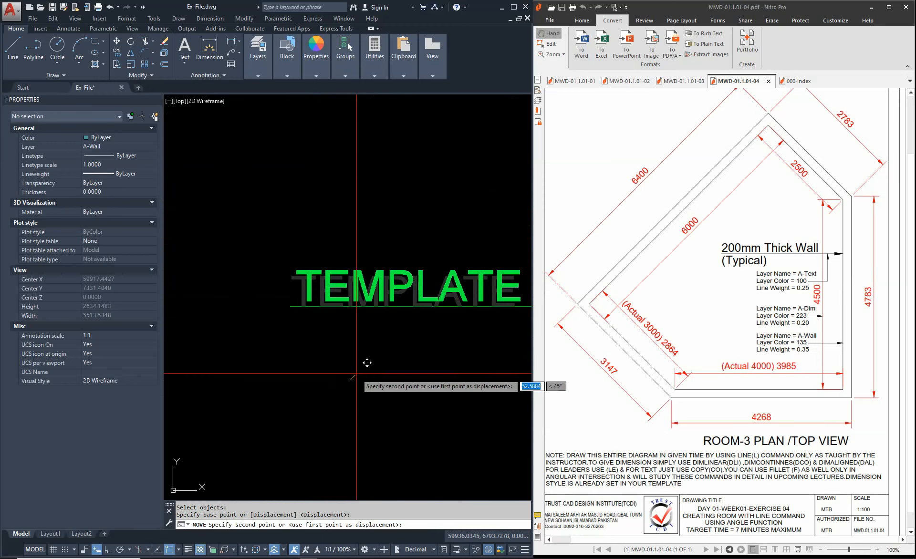
click(360, 369)
Step: Move the TEMPLATE text leftwards past the leader's start, using another free base point below it
click(345, 273)
key(Return)
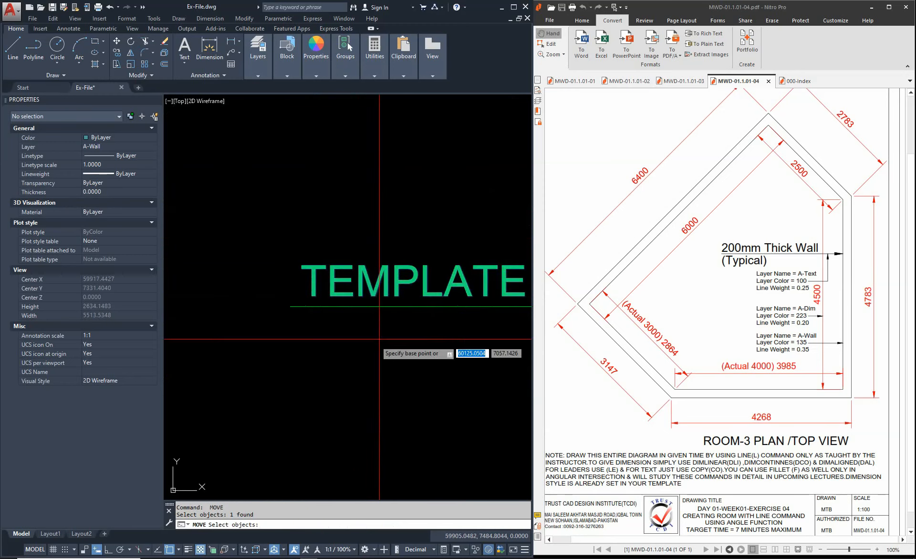
click(373, 343)
click(302, 347)
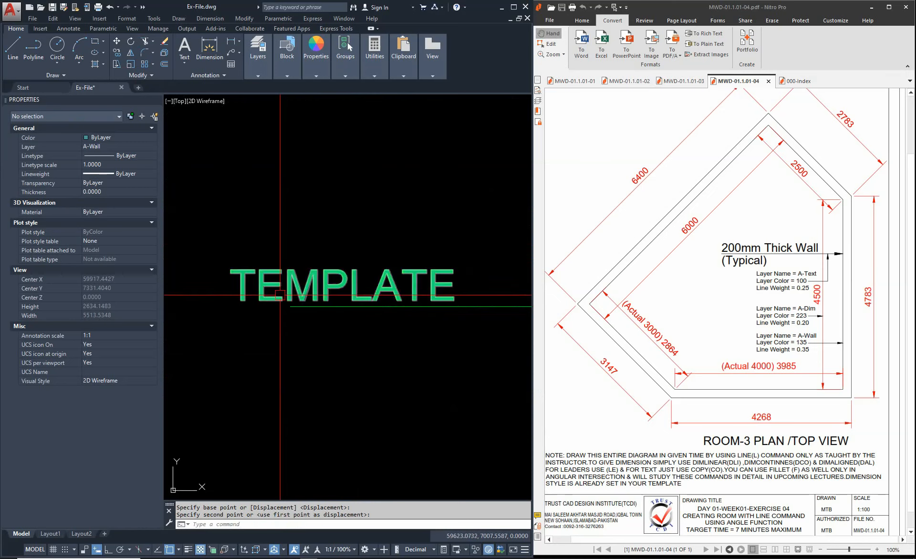
Step: Move the TEMPLATE text from a free base point above it so it sits just above the start of the room's leader
key(Return)
click(281, 293)
click(270, 283)
key(Return)
click(285, 221)
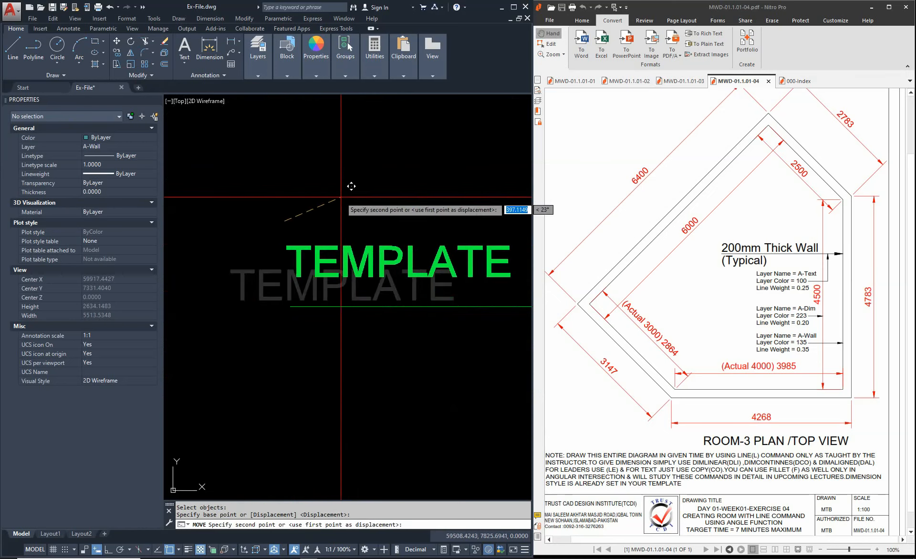
click(339, 198)
scroll(310, 177, down, 6)
middle_drag(291, 226, 321, 314)
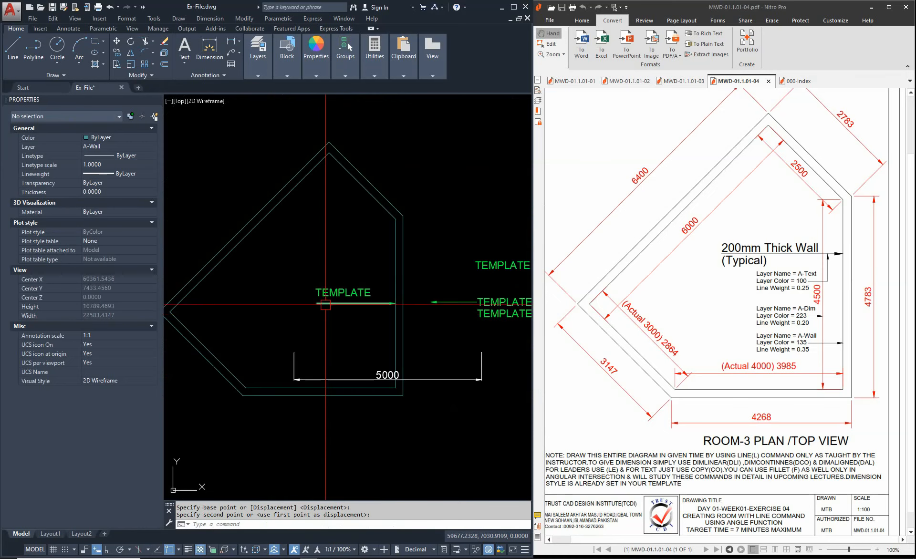
Step: Reposition the TEMPLATE text in the room by its lower-left grip so it sits exactly on the leader line's start
click(325, 305)
scroll(326, 304, up, 6)
click(296, 293)
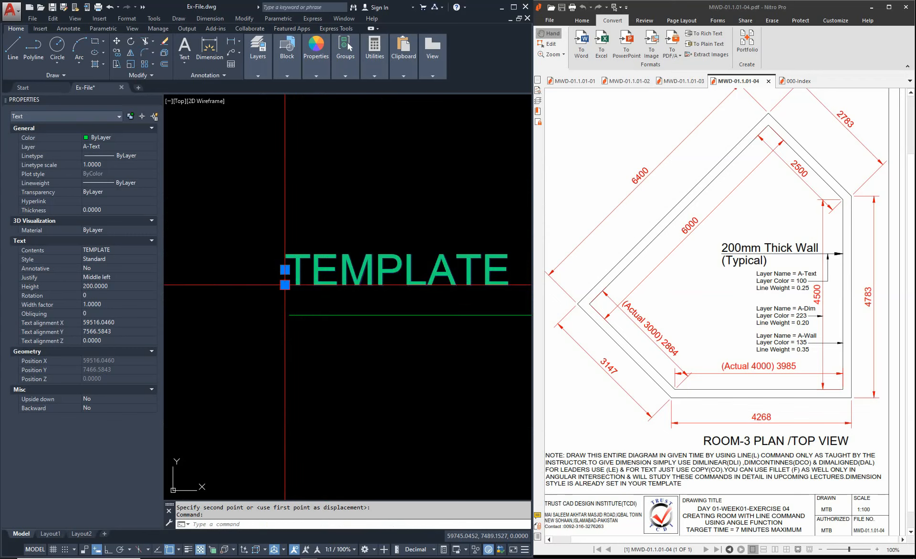
click(285, 285)
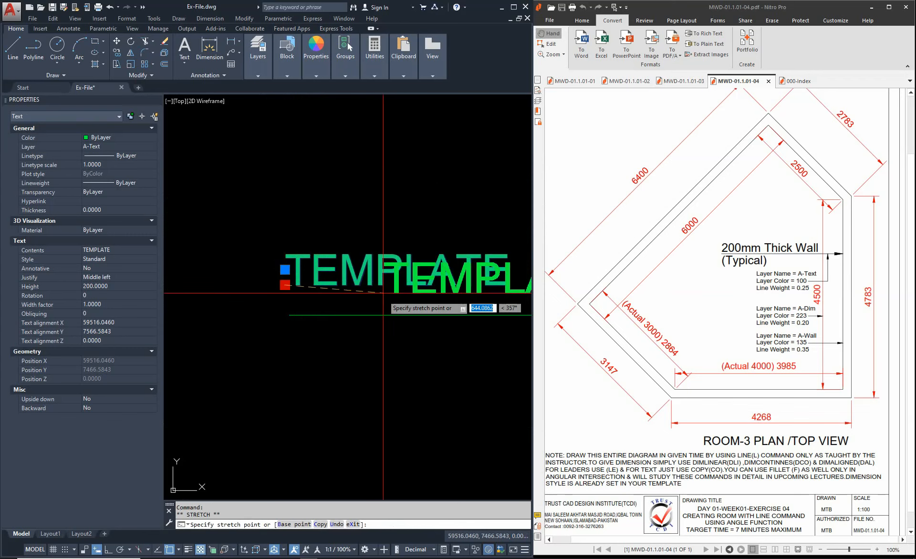
click(289, 315)
key(Escape)
Step: Move the TEMPLATE text straight up by 50 above the room's leader line, with Ortho on
scroll(313, 286, down, 2)
text(m)
key(space)
click(328, 292)
key(space)
click(354, 420)
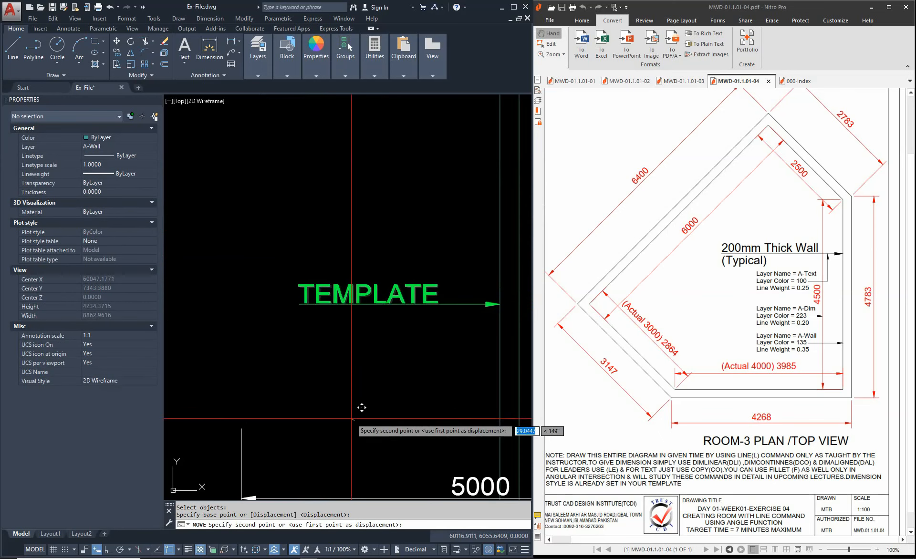
key(F8)
key(Return)
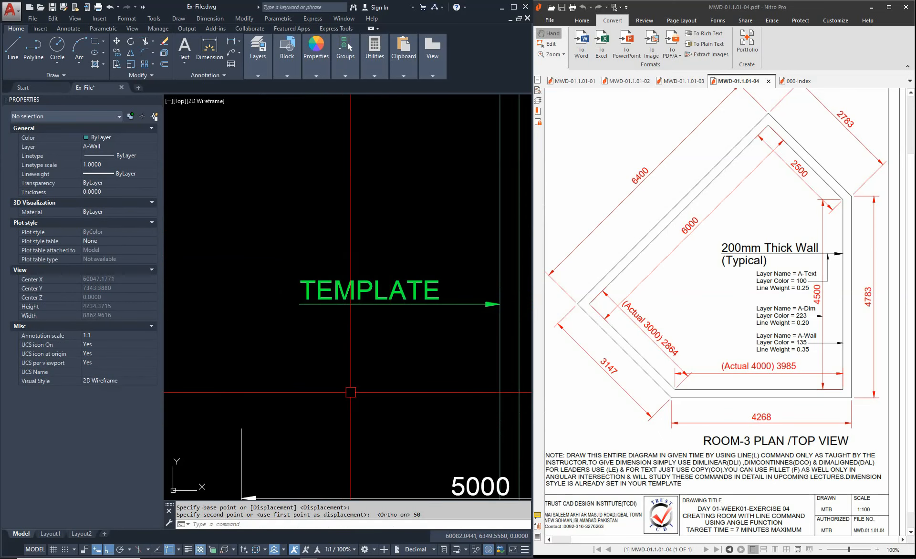
scroll(413, 328, up, 2)
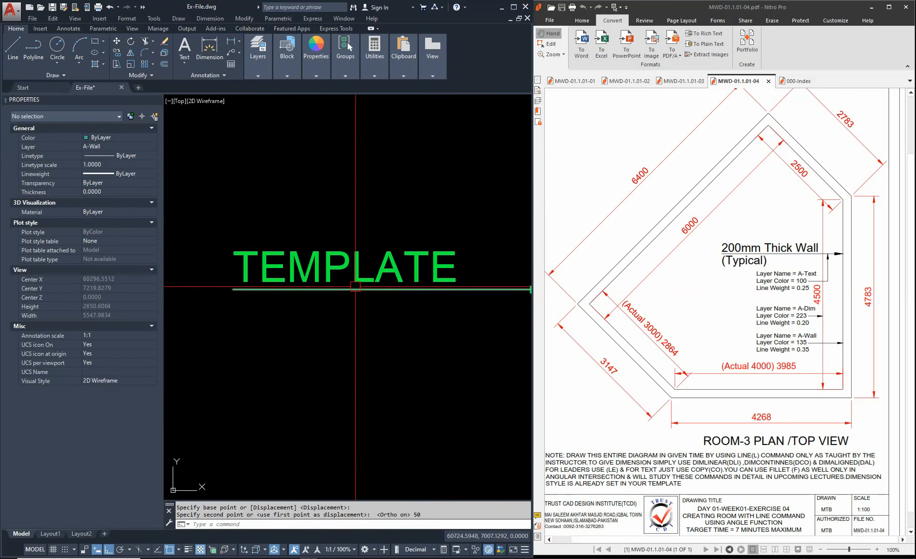
scroll(355, 286, down, 1)
key(Escape)
scroll(295, 270, down, 2)
scroll(456, 284, up, 1)
click(468, 292)
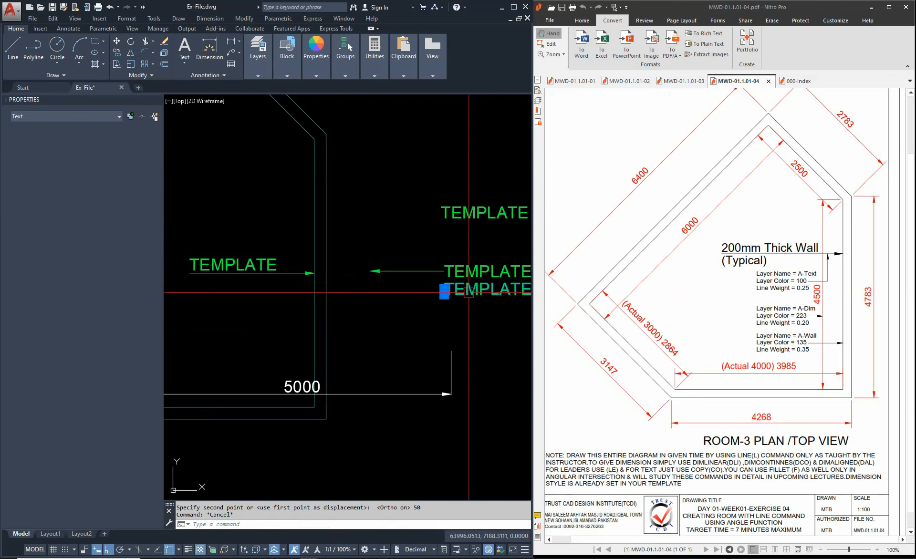
key(Escape)
Step: Copy the TEMPLATE text above the room's leader from its lower-left point onto the start of the leader line
text(CO)
key(Return)
click(211, 248)
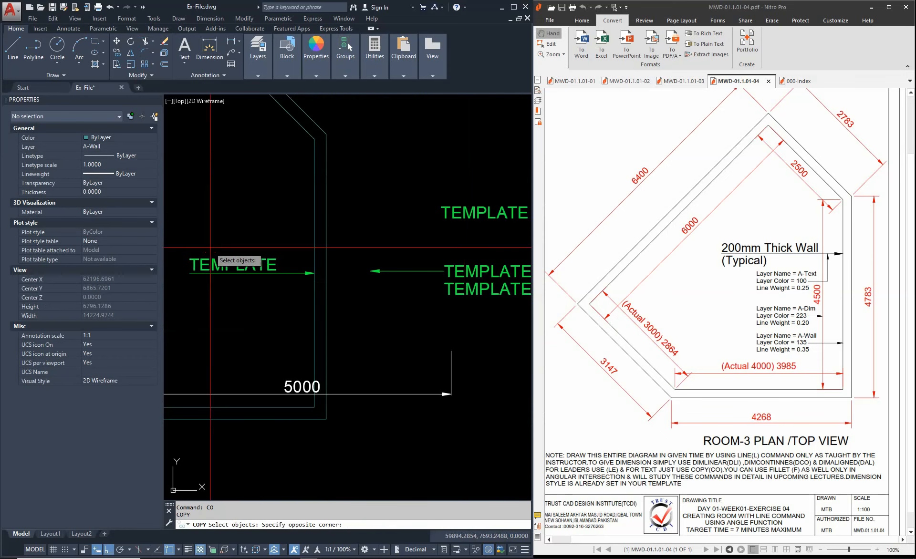
click(190, 262)
scroll(189, 263, up, 6)
key(Return)
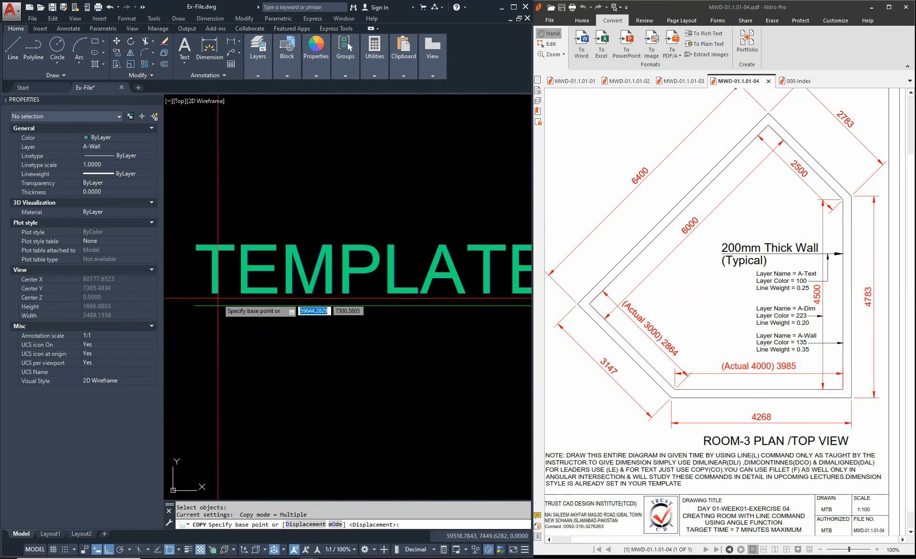
scroll(211, 291, down, 4)
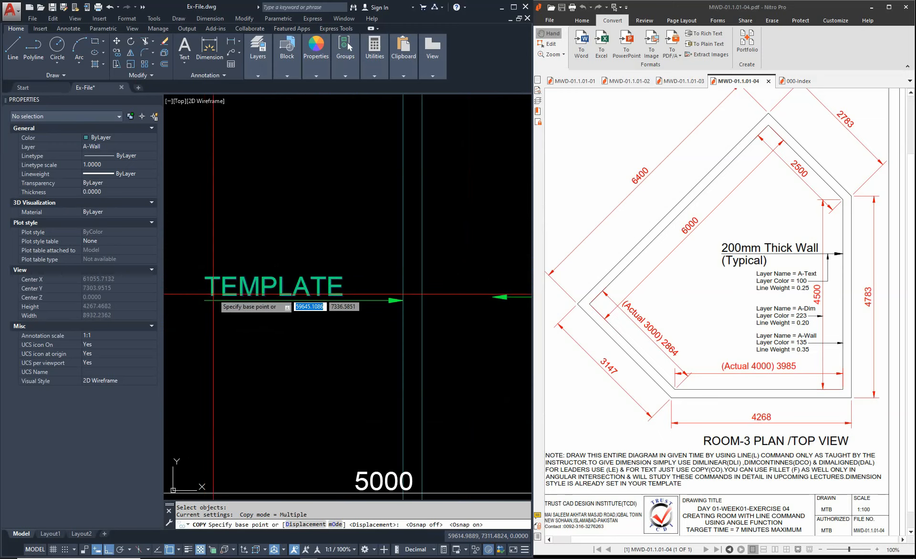
key(F3)
click(205, 297)
scroll(289, 303, up, 5)
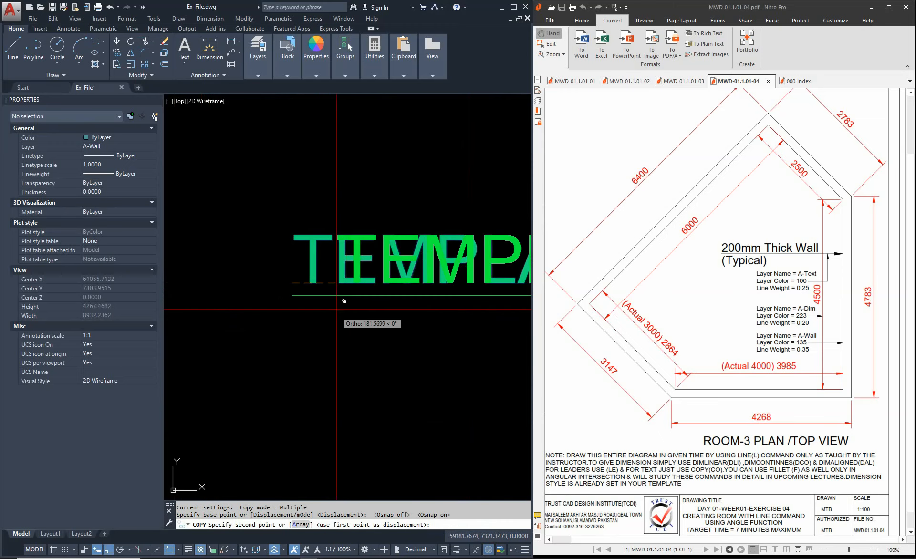
click(292, 295)
scroll(310, 296, up, 6)
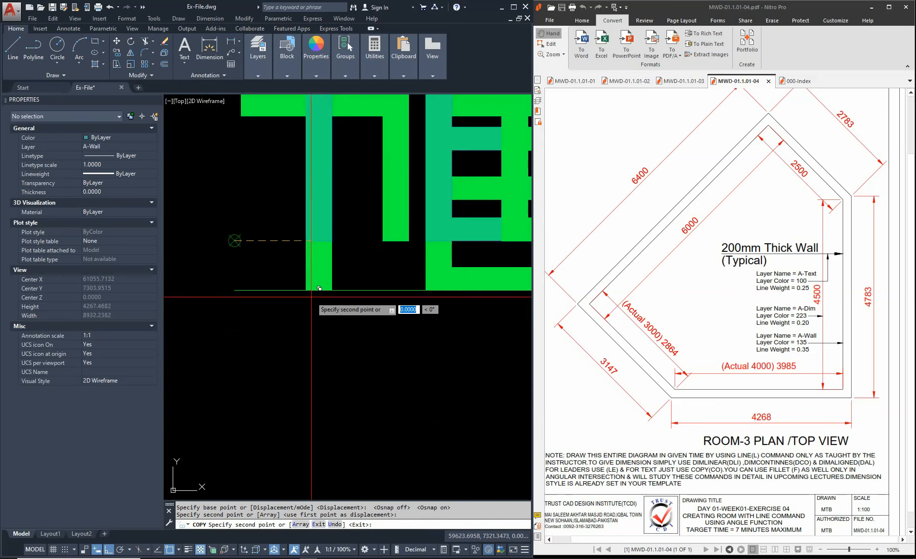
key(Escape)
Step: Move the copied TEMPLATE text straight down by 250 so it sits below the leader line
click(339, 275)
click(324, 276)
scroll(267, 279, down, 3)
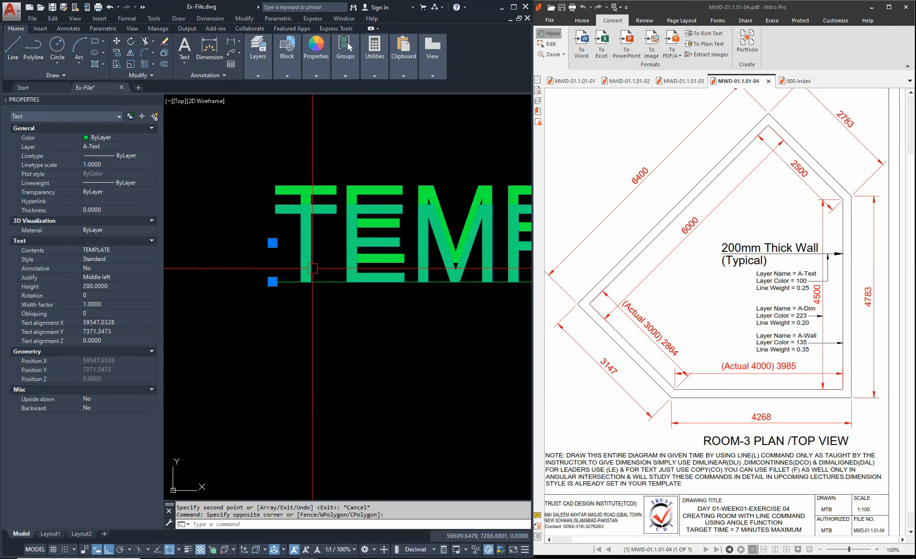
text(m)
key(Return)
click(317, 315)
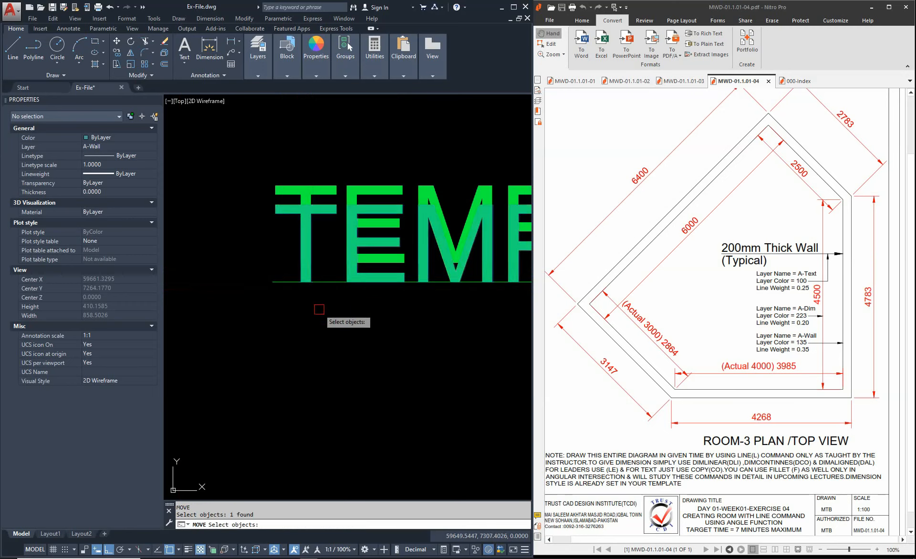
text(0)
key(Return)
key(Escape)
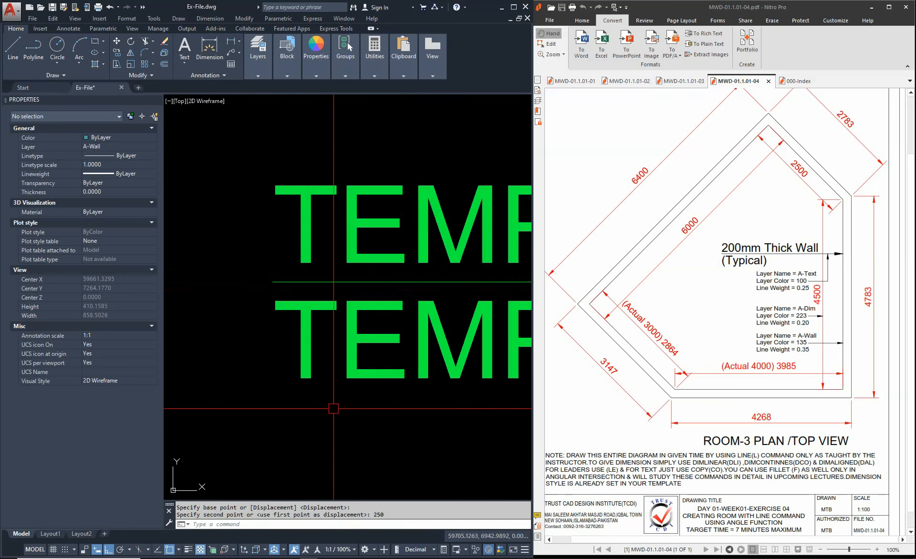
Step: Change the text above the leader to "200mm THICK WALL"
scroll(334, 410, down, 5)
scroll(360, 347, up, 2)
double_click(360, 347)
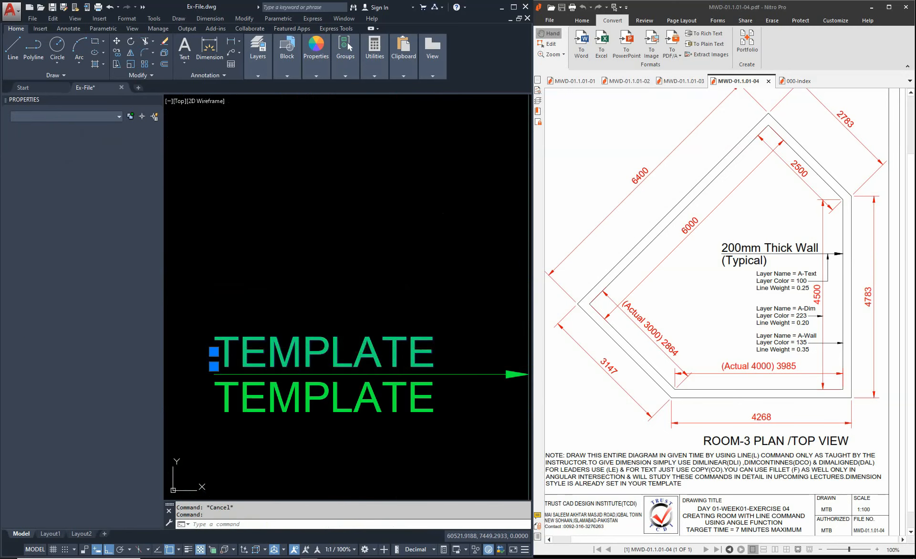
text(200)
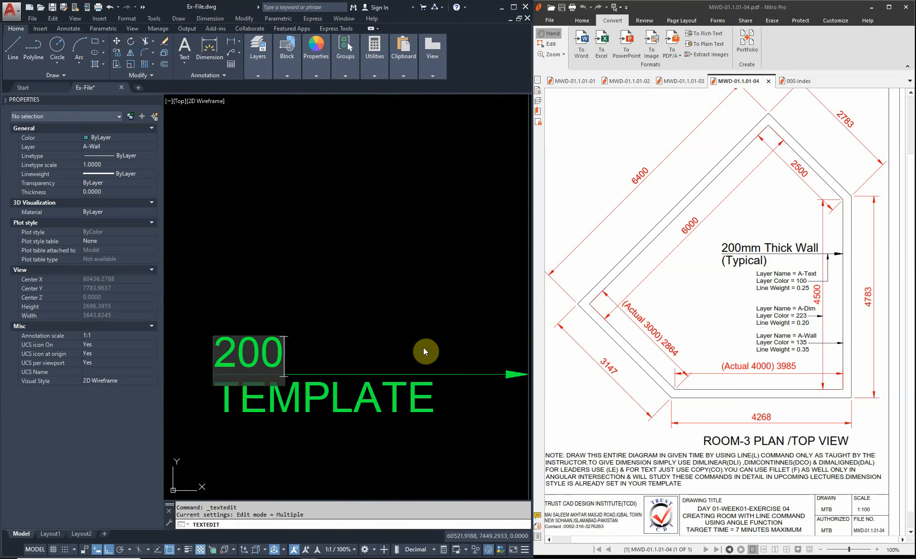
text(M)
key(BackSpace)
text(mm)
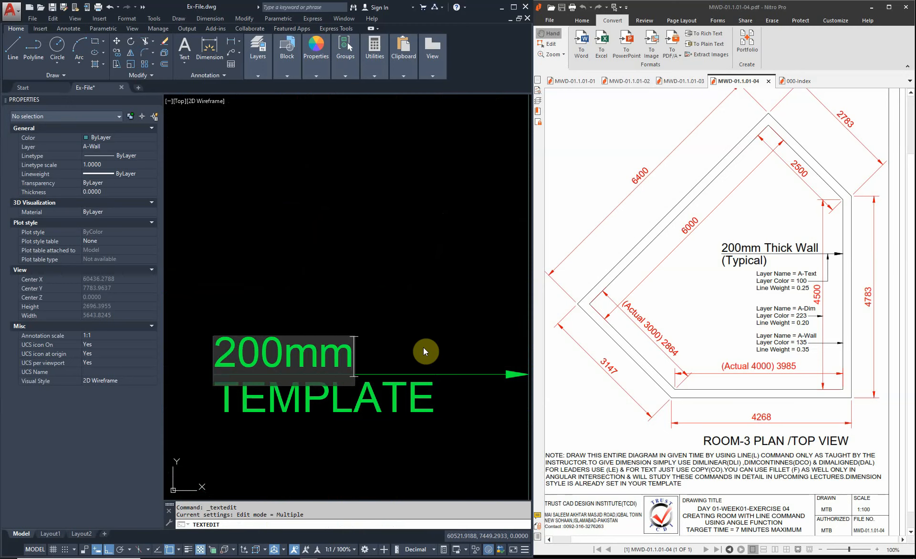
text( THICK WALL)
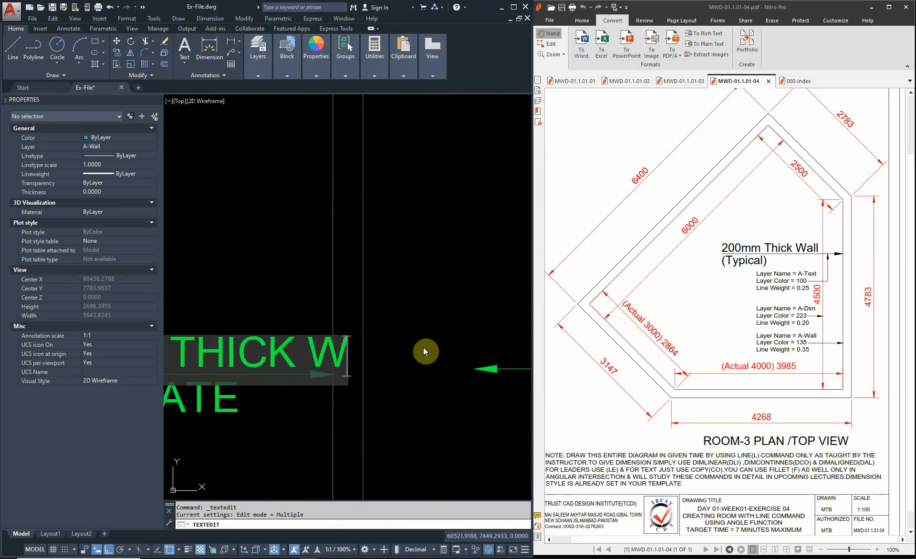
click(454, 292)
scroll(454, 292, down, 7)
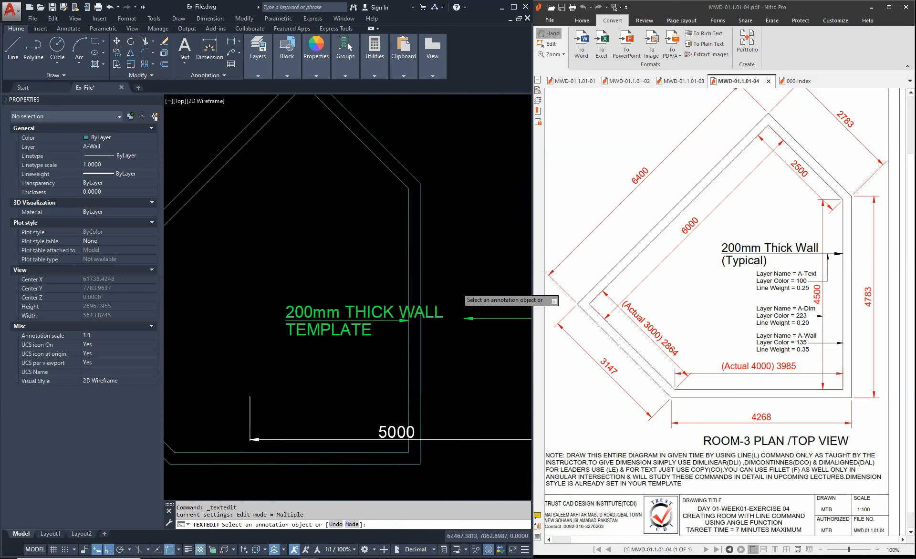
key(Escape)
Step: Change the text below the leader to "(TYPICAL)"
scroll(328, 328, up, 4)
double_click(432, 289)
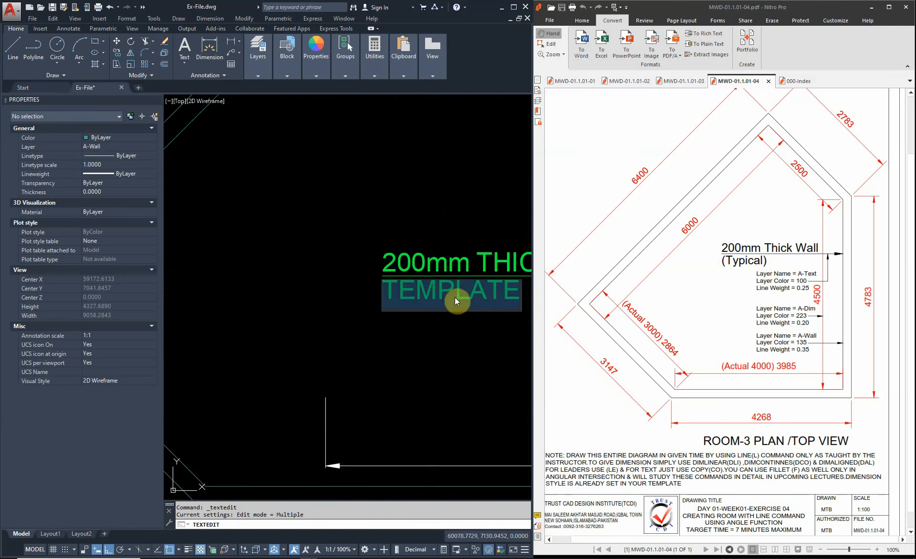
text((TYPICAL))
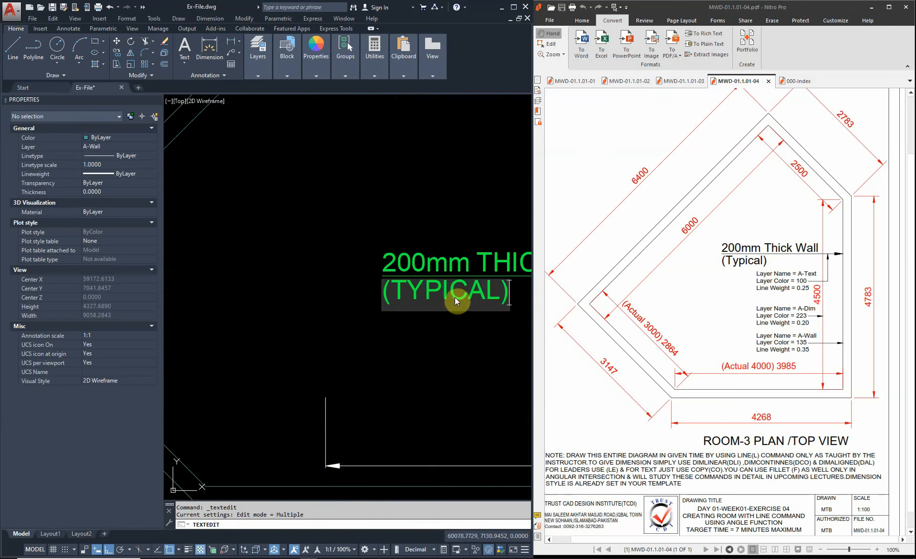
click(399, 413)
key(Escape)
Step: Examine how the two wall-note text lines align with the leader and fit inside the room
scroll(382, 282, up, 6)
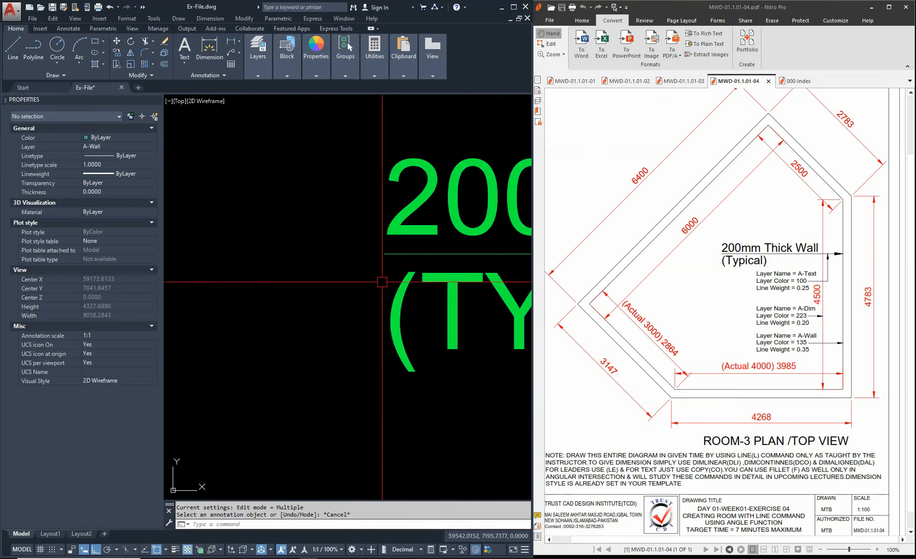
scroll(336, 289, down, 4)
middle_drag(407, 297, 379, 341)
scroll(329, 326, up, 2)
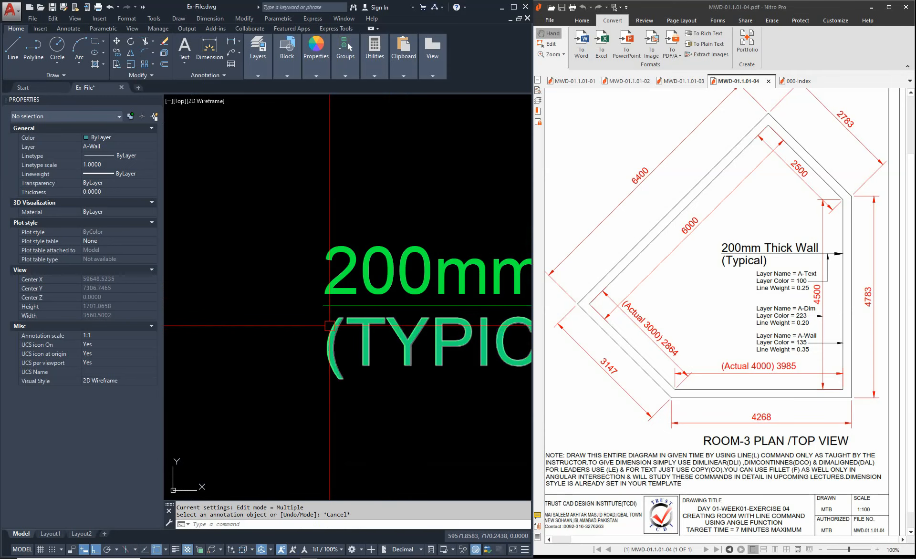
scroll(318, 325, down, 4)
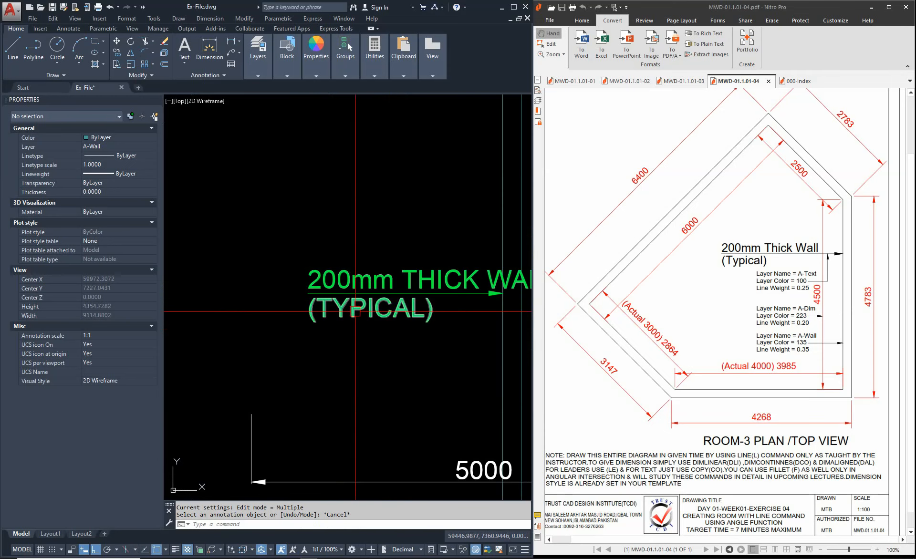
click(406, 293)
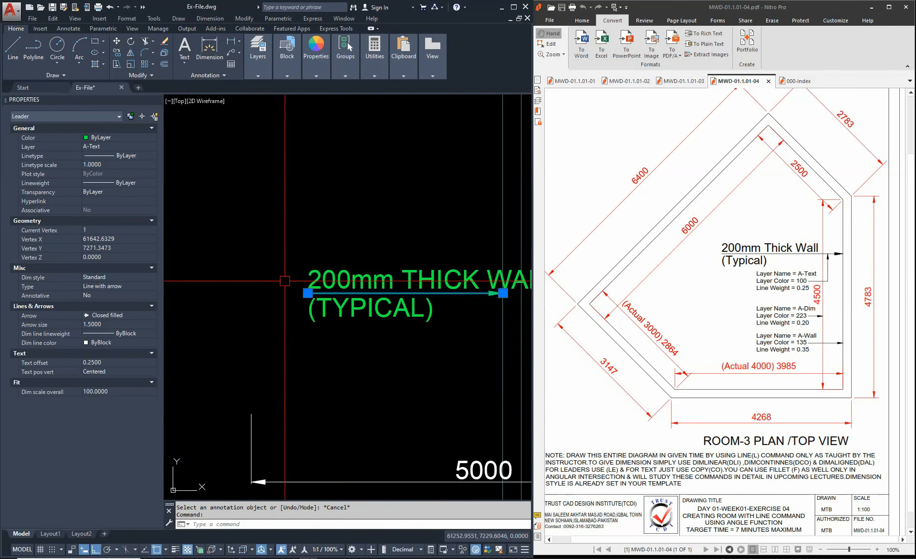
key(Escape)
scroll(318, 292, down, 6)
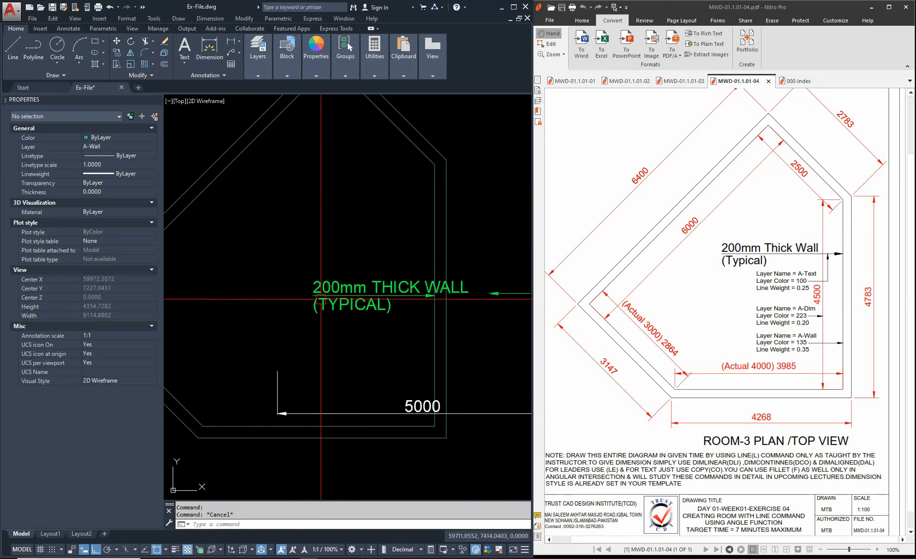
scroll(327, 291, up, 6)
scroll(422, 307, down, 4)
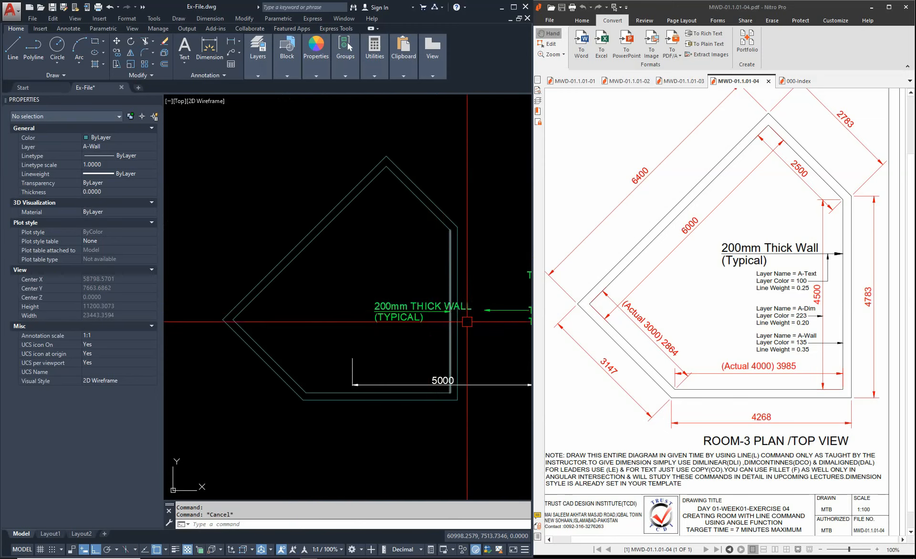
scroll(455, 311, up, 2)
scroll(376, 301, up, 4)
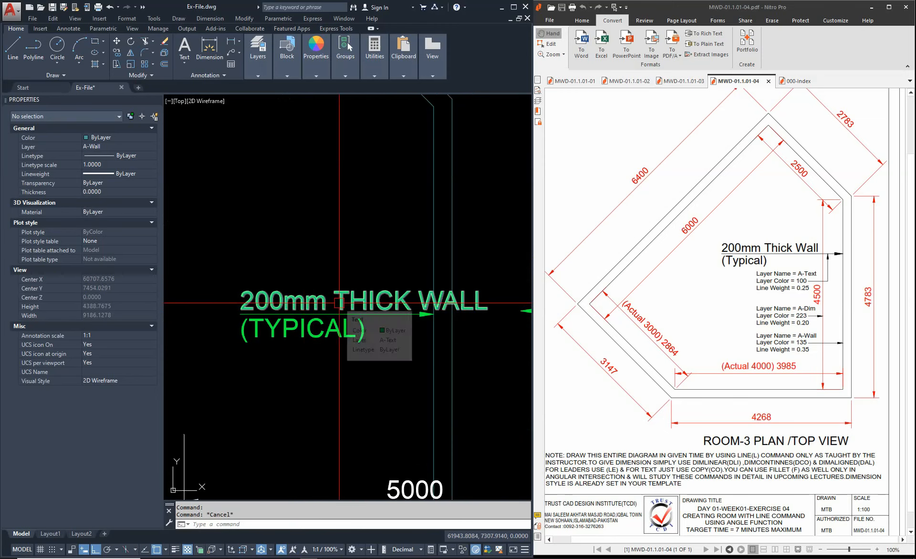
key(Escape)
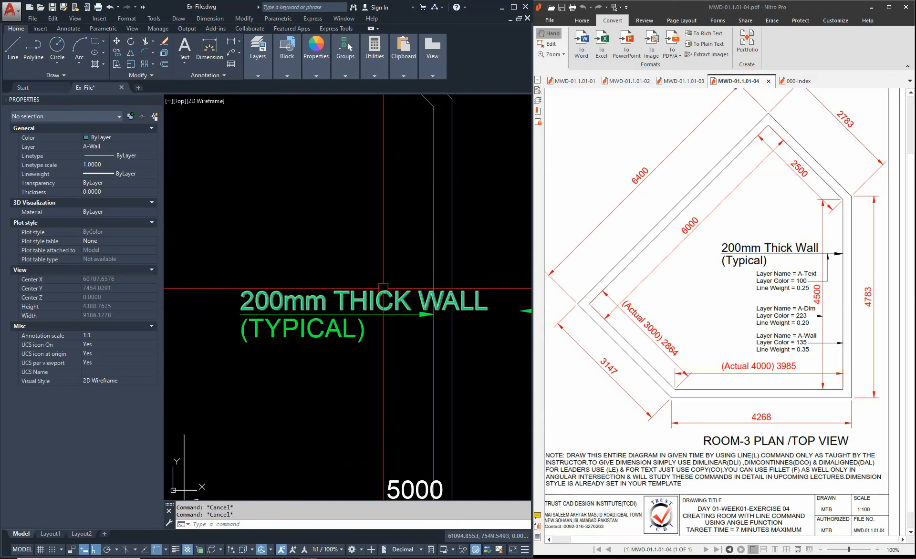
Step: Copy the "200mm THICK WALL" and "(TYPICAL)" texts horizontally leftwards so the duplicates lie inside the room
click(382, 289)
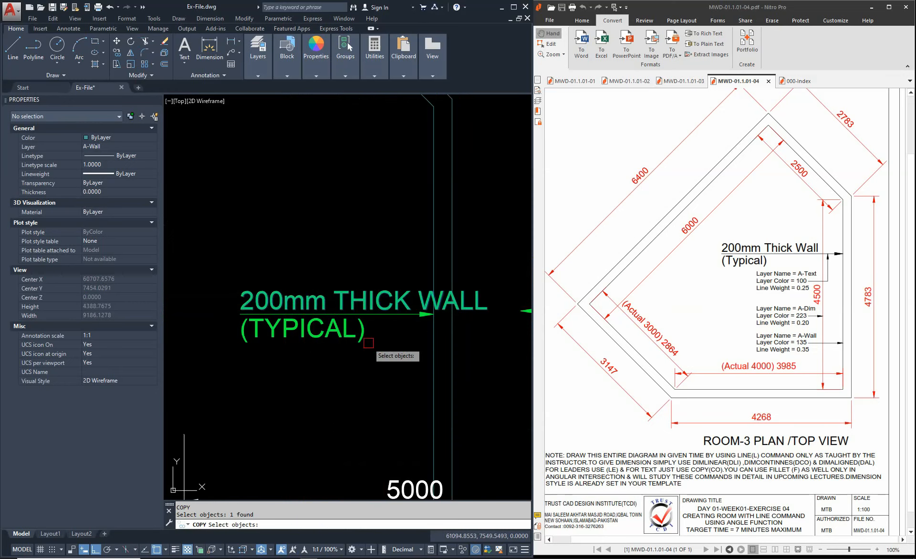
click(367, 342)
click(333, 328)
scroll(405, 325, down, 2)
scroll(402, 340, up, 4)
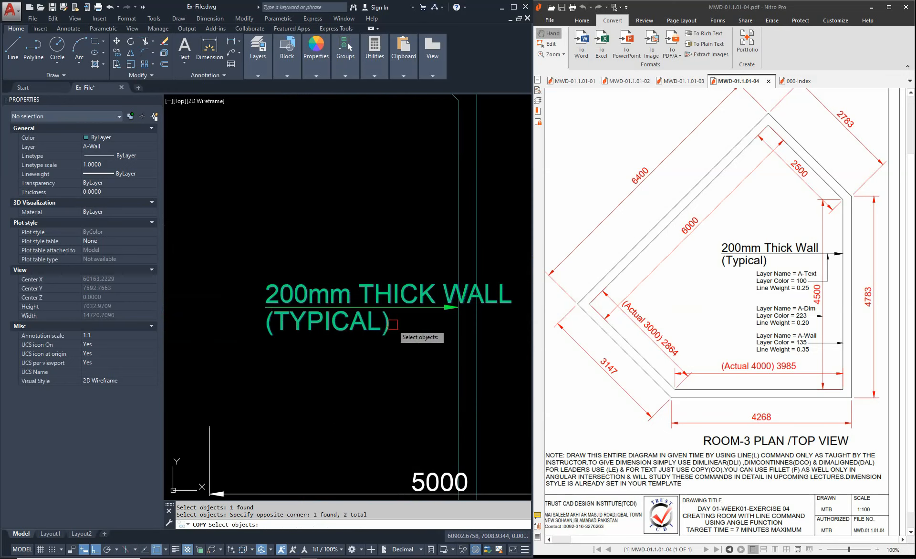
key(Return)
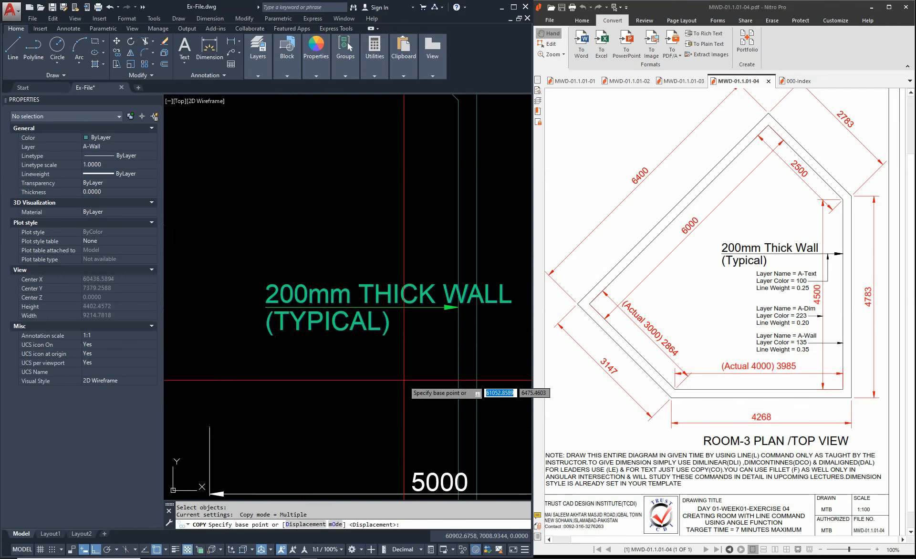
click(402, 382)
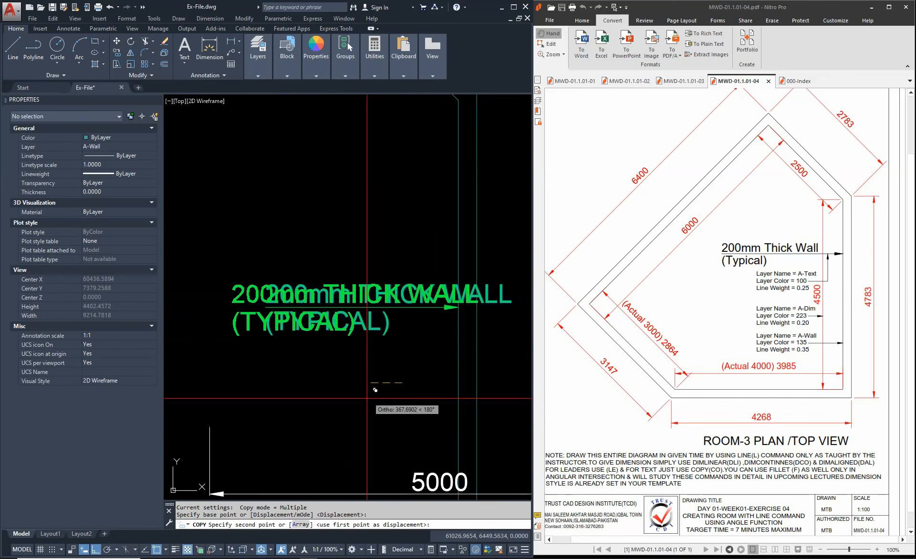
click(333, 393)
key(Escape)
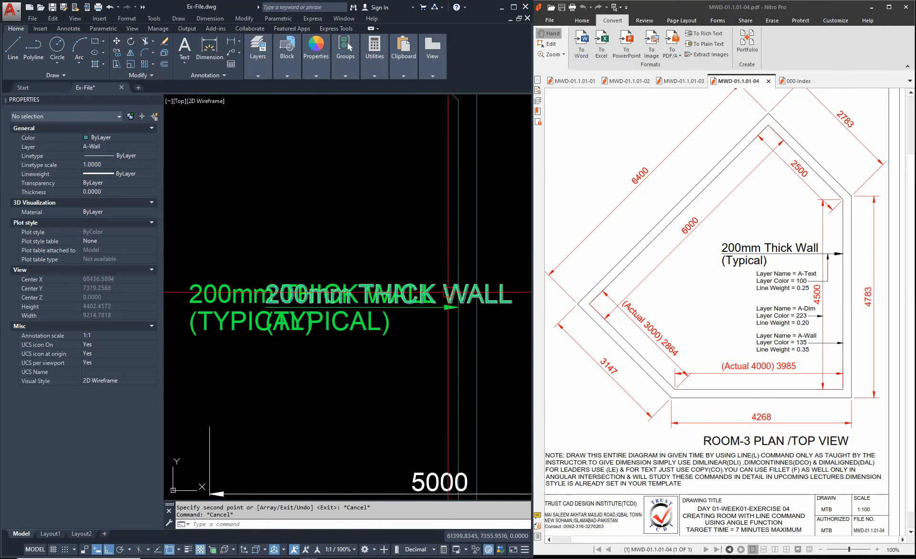
Step: Erase the original "200mm THICK WALL" and "(TYPICAL)" texts, keeping their copies further inside the room
click(449, 297)
click(387, 330)
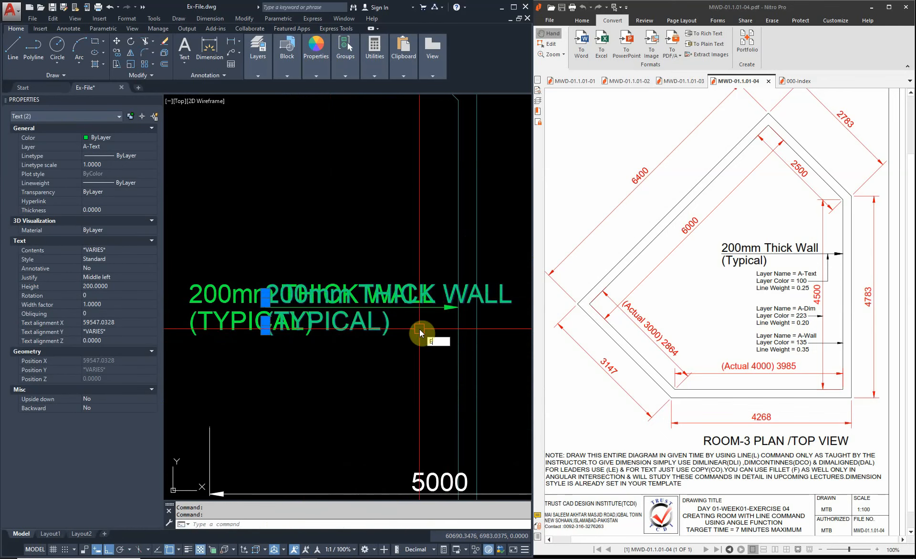
key(Return)
scroll(386, 309, up, 3)
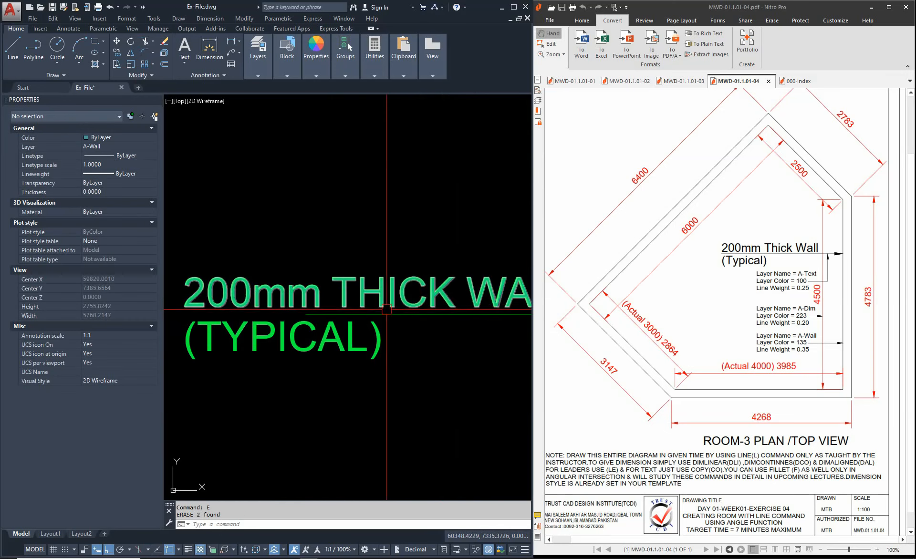
scroll(398, 317, down, 2)
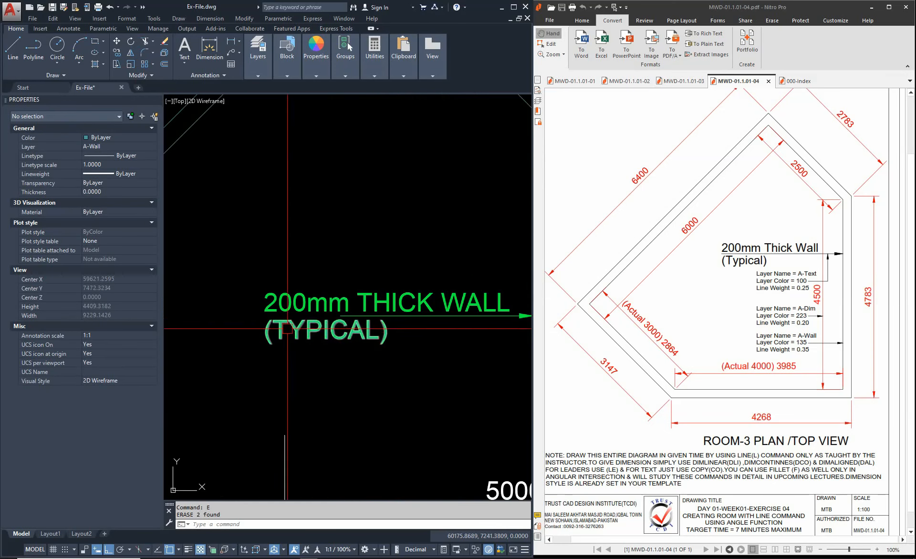
Step: Draw a vertical guide line about 1558 mm long downwards from the start point of the "200mm THICK WALL" text
text(L)
key(Return)
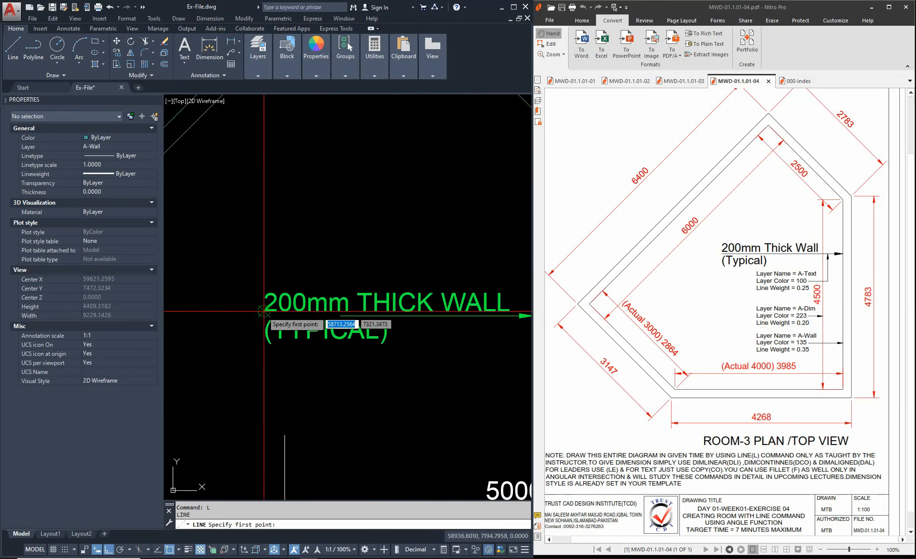
click(264, 311)
click(239, 454)
key(Escape)
Step: Stretch the tail of the room's leader horizontally to the vertical guide line at the start of the wall note
click(263, 383)
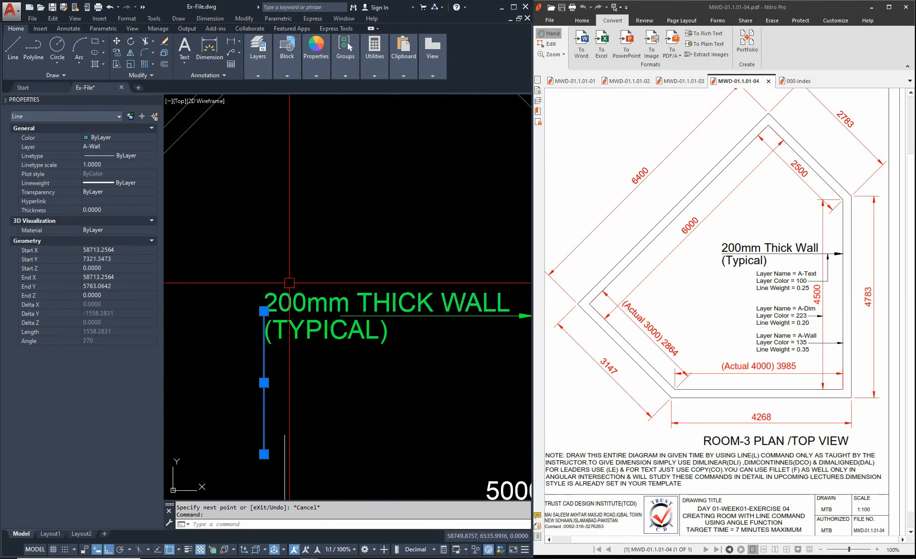
scroll(260, 327, up, 3)
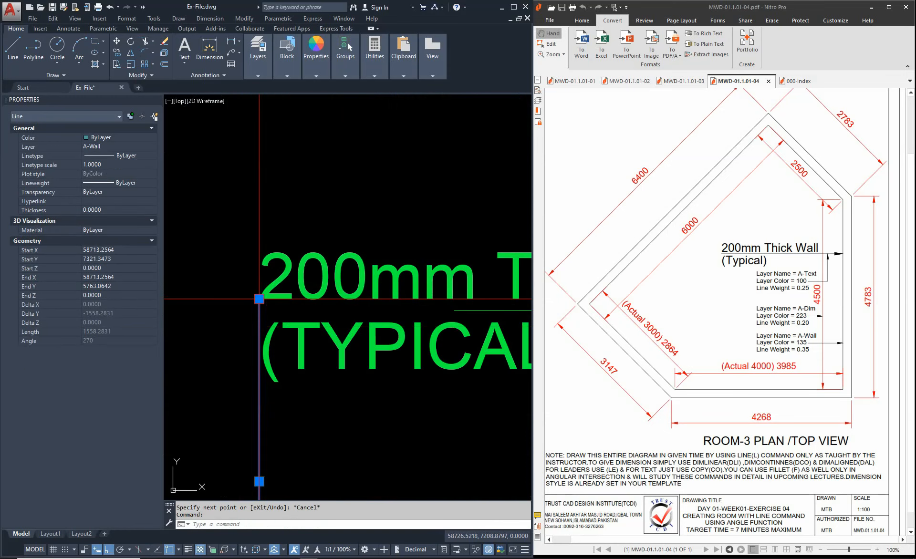
scroll(266, 300, down, 2)
click(486, 309)
scroll(313, 298, down, 4)
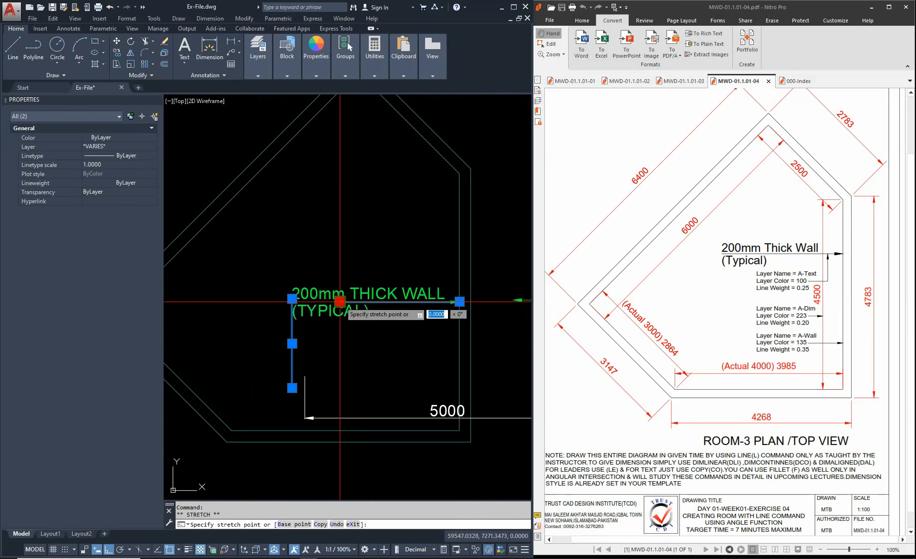
scroll(293, 304, up, 4)
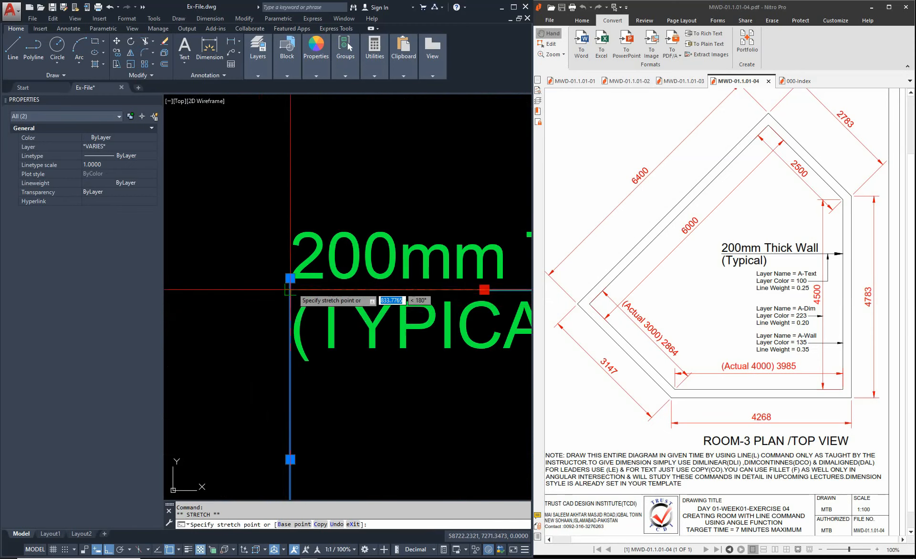
click(290, 289)
Step: Erase the vertical guide line below the start of the wall note
key(Escape)
text(e)
key(space)
click(296, 366)
click(277, 376)
key(space)
scroll(281, 318, down, 5)
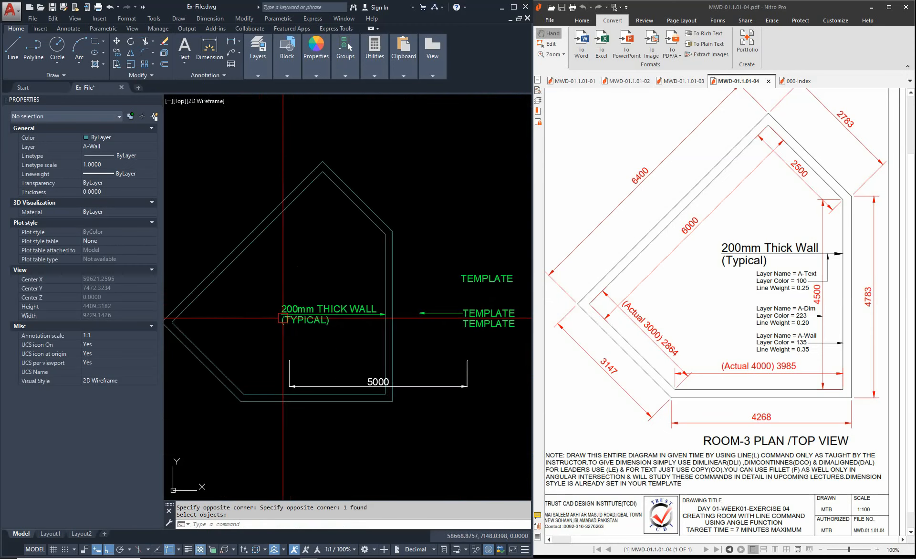
scroll(291, 295, up, 5)
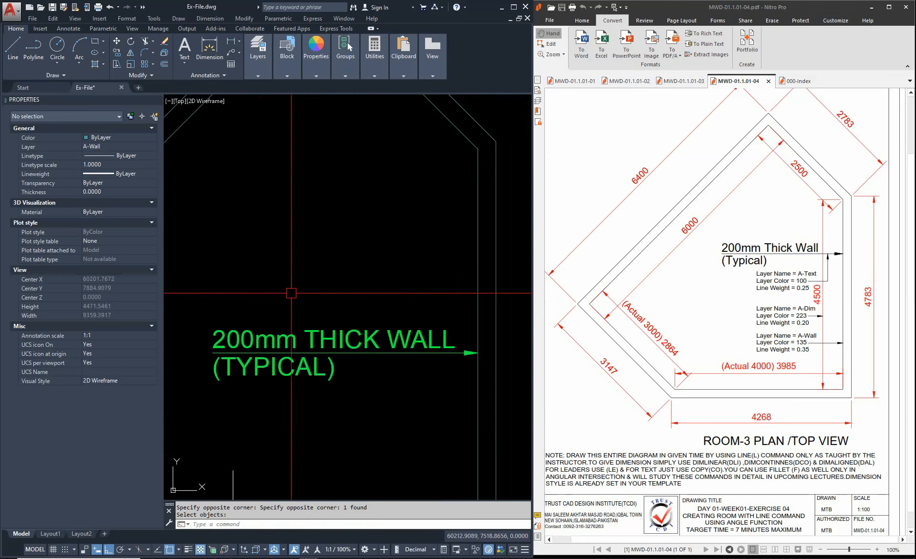
Step: Erase the leftover template leader and the three "TEMPLATE" texts outside the room
scroll(292, 294, down, 3)
text(e)
key(space)
click(472, 342)
click(428, 263)
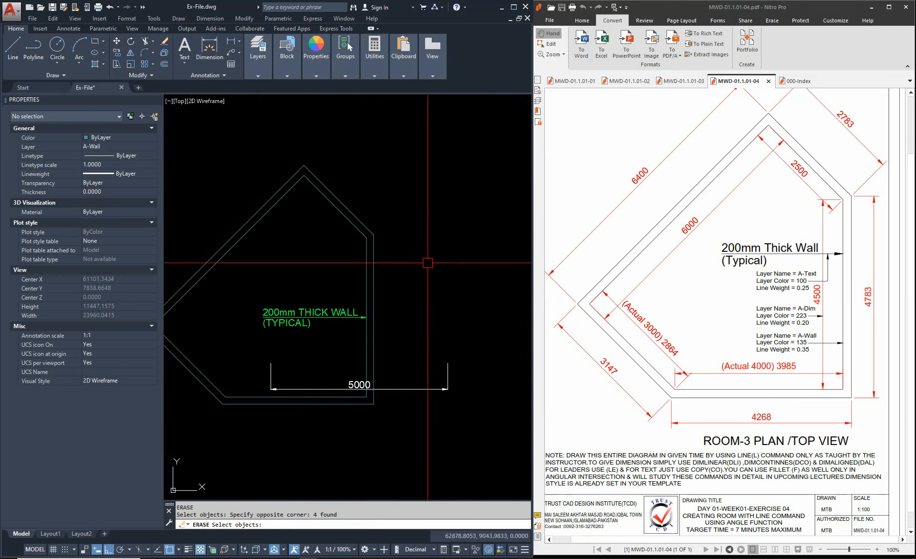
key(space)
scroll(436, 329, down, 2)
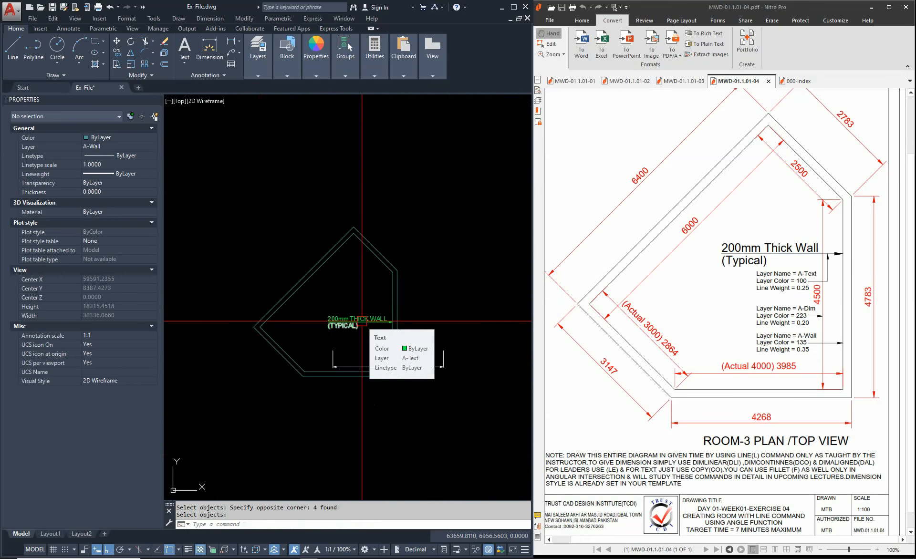
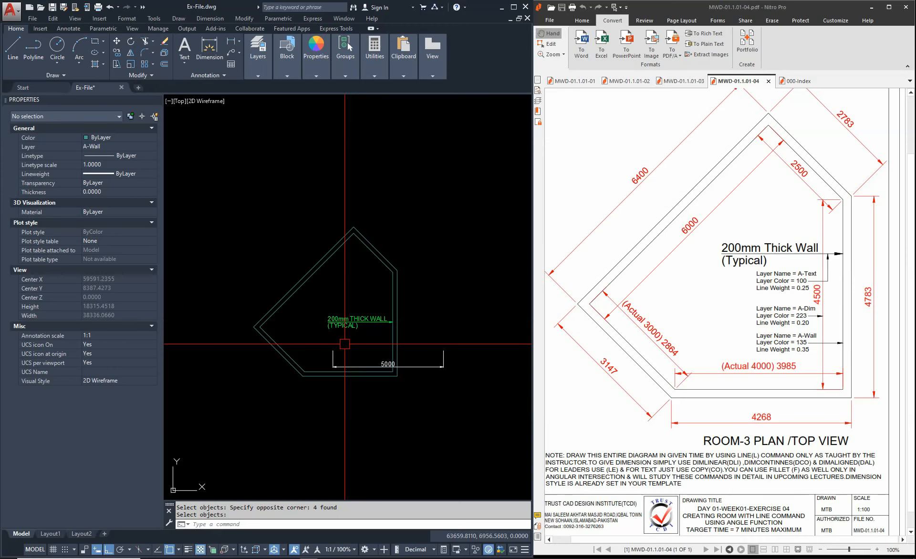
Step: Erase the 5000 sample dimension and restore it with OOPS
text(e)
key(space)
click(335, 353)
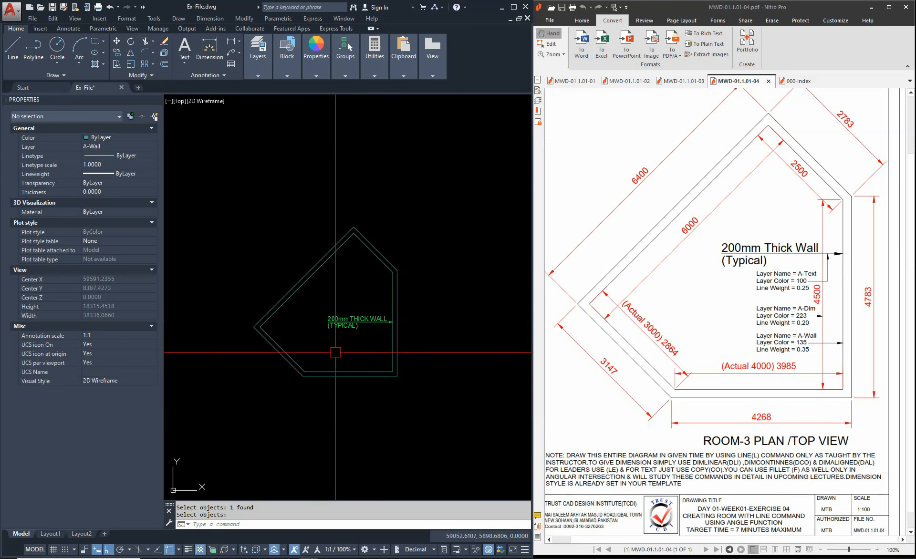
text(oops)
key(space)
key(Escape)
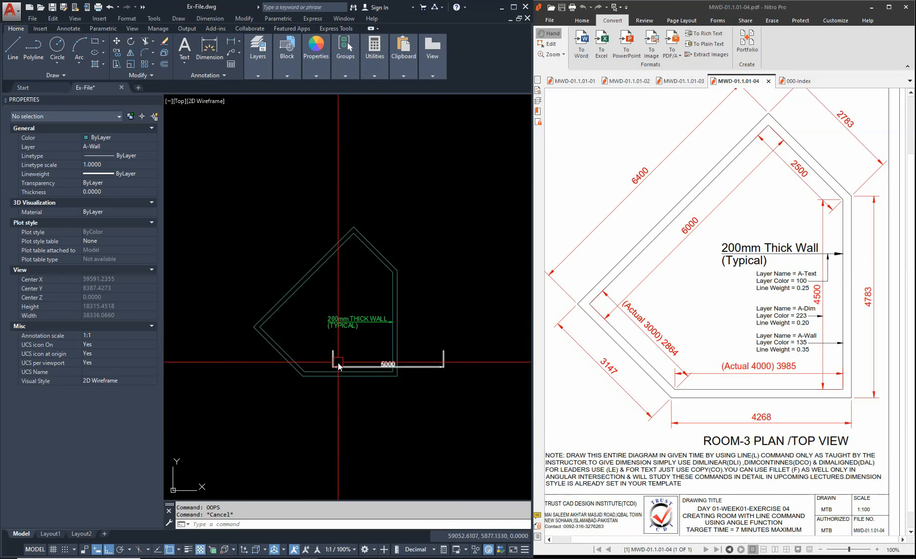
Step: Move the 5000 sample dimension horizontally rightwards, clear of the room outline
key(space)
click(349, 427)
click(430, 432)
key(Escape)
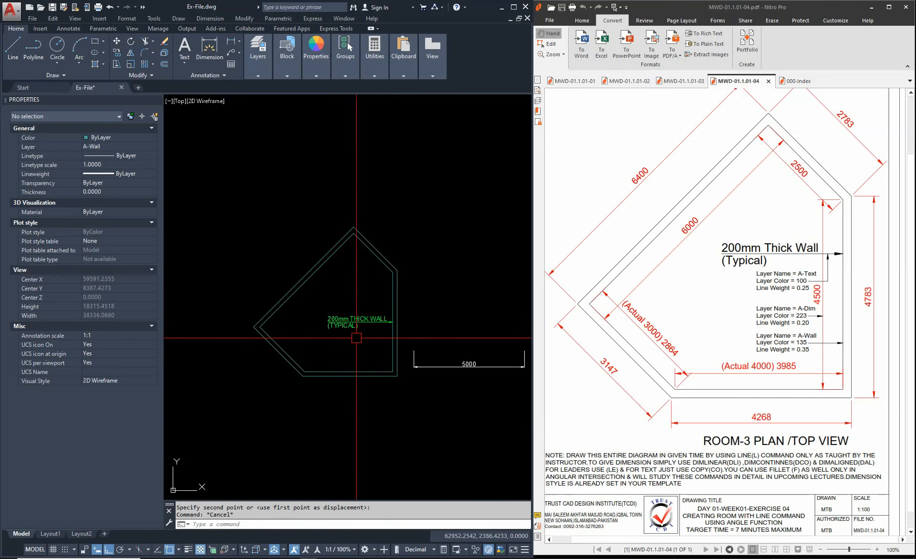
key(Escape)
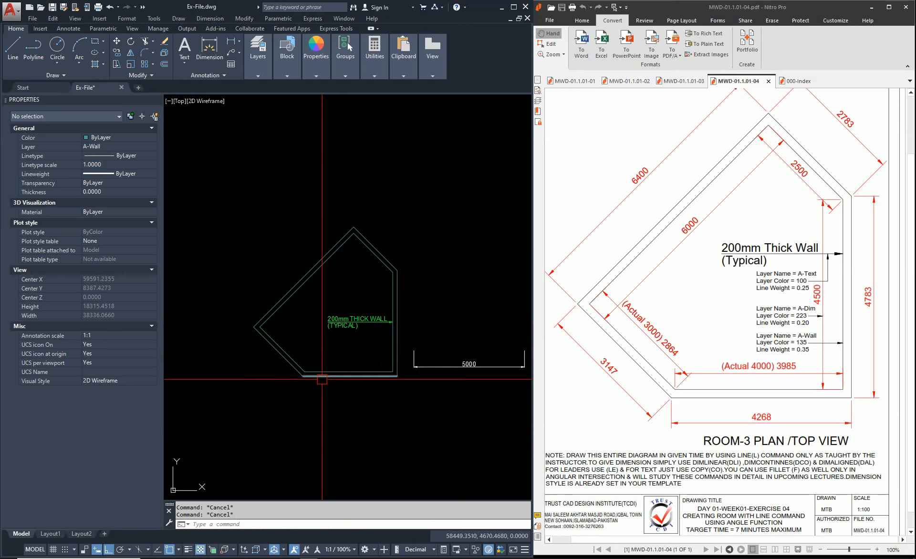
Step: Add a linear dimension along the inner face of the room's bottom wall, with its dimension line inside the room
text(DLI)
key(Return)
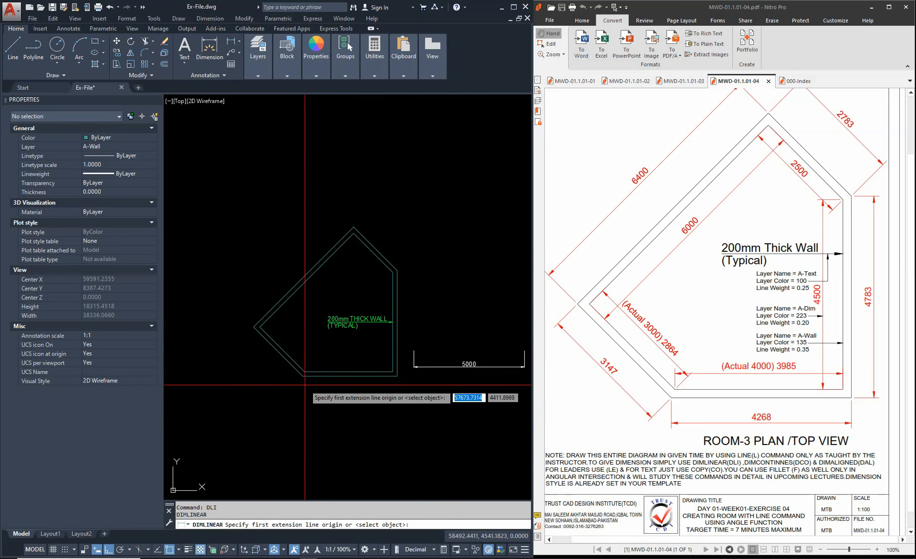
scroll(305, 384, up, 2)
click(304, 364)
scroll(458, 382, up, 5)
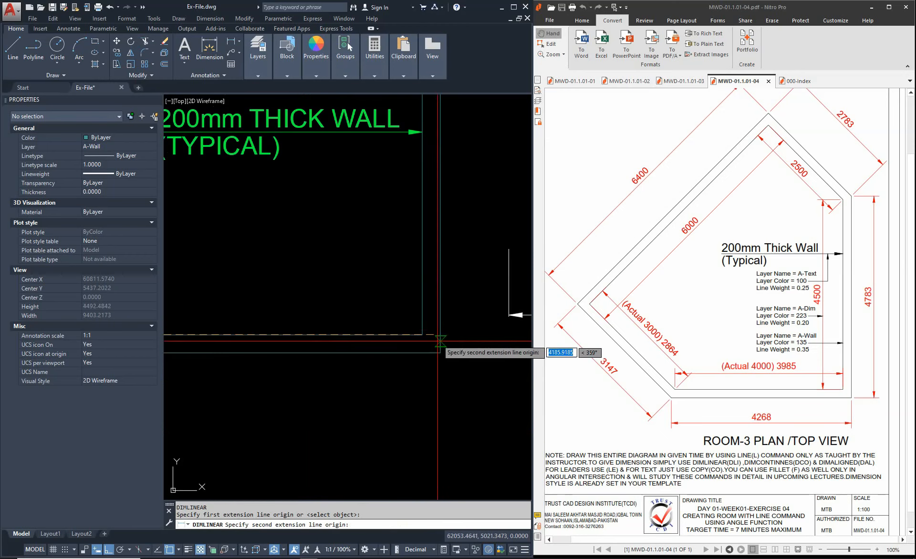
click(441, 364)
click(416, 332)
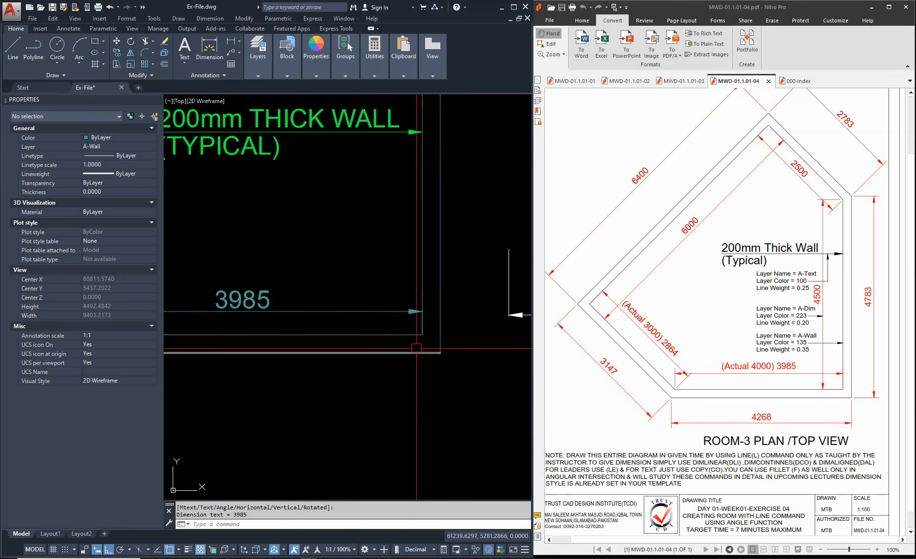
Step: Add a vertical linear dimension along the inner face of the right wall, with its dimension line inside the room
scroll(416, 349, down, 4)
scroll(416, 347, up, 4)
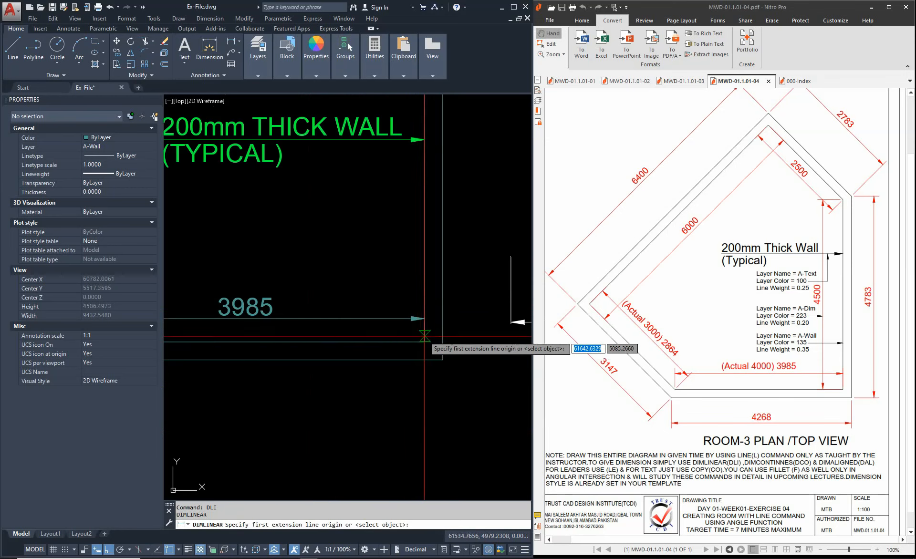
click(425, 346)
scroll(425, 371, down, 4)
click(426, 198)
scroll(426, 199, up, 3)
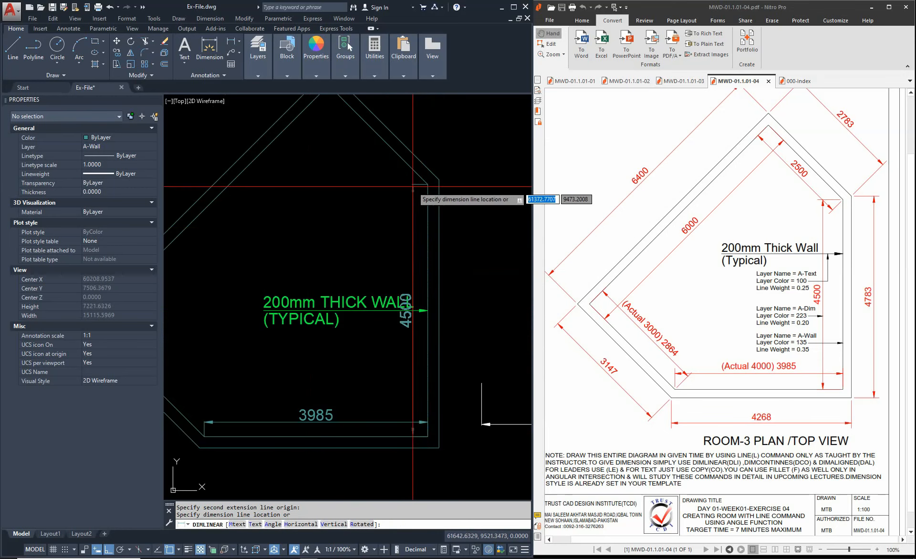
click(407, 191)
key(Escape)
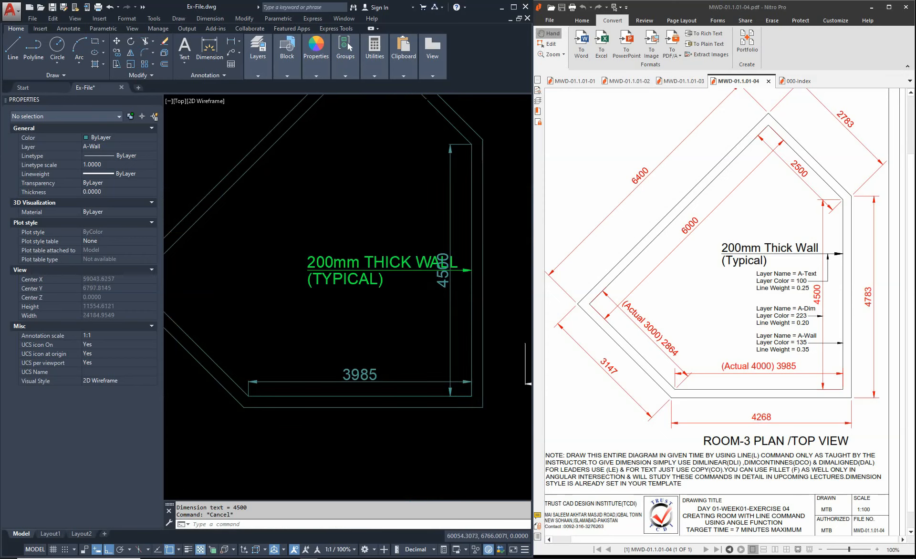
Step: Copy the two-line wall note and its leader straight upwards, clear of the vertical dimension's text
scroll(298, 234, up, 2)
scroll(432, 348, down, 2)
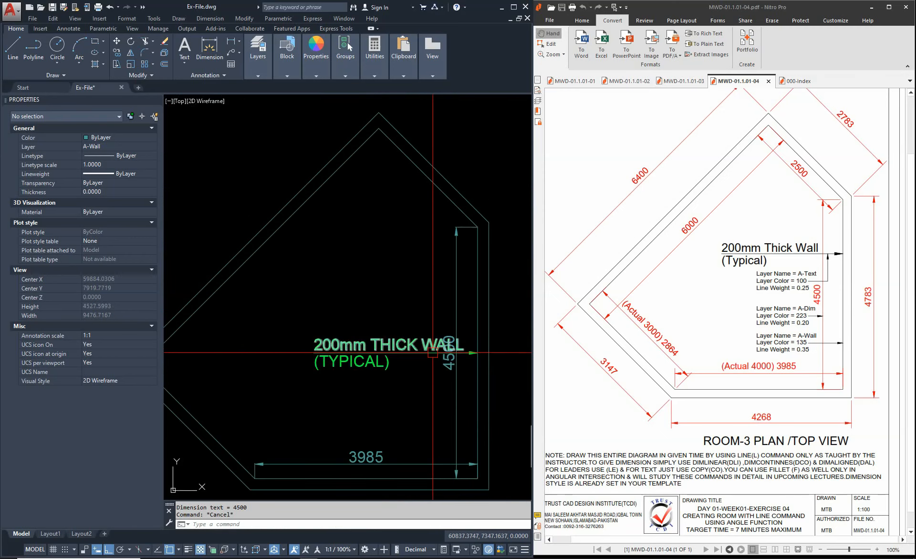
scroll(423, 327, down, 2)
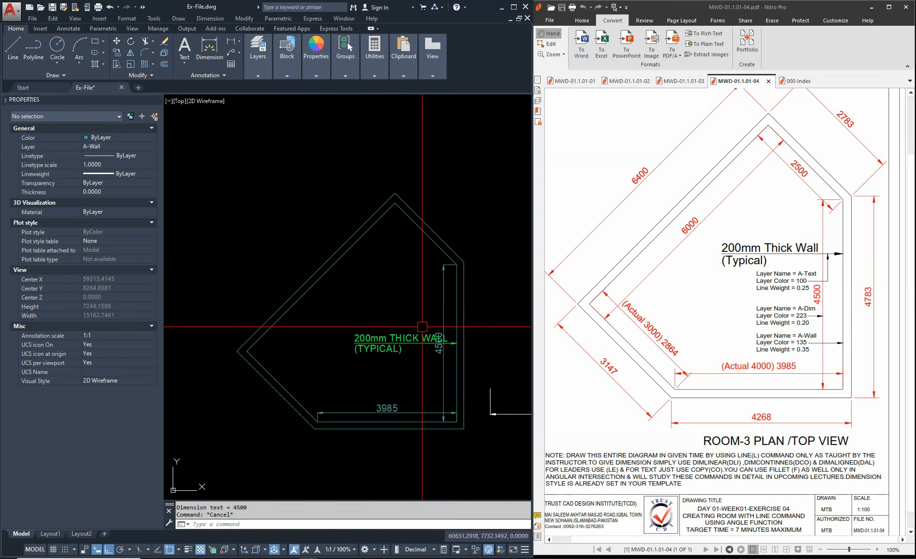
text(co)
key(Return)
click(397, 339)
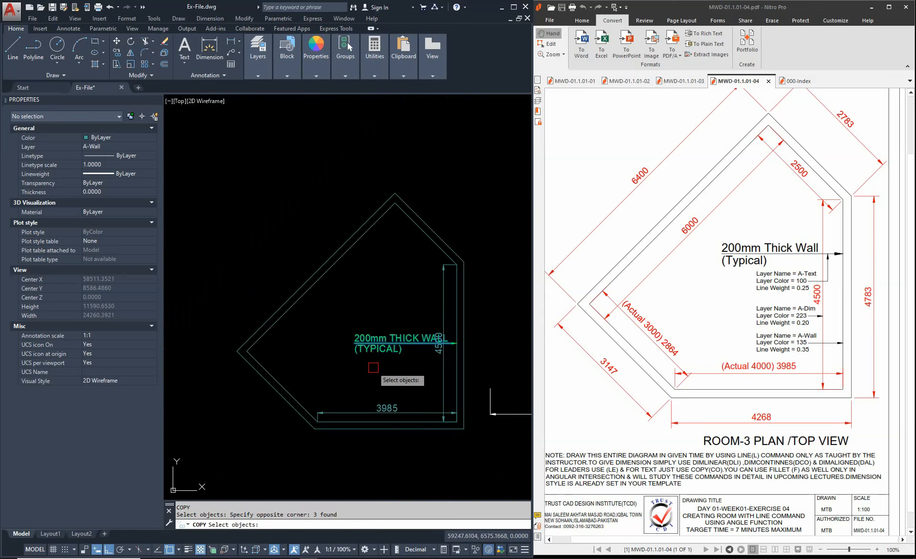
key(Return)
click(332, 352)
click(331, 328)
key(Escape)
key(Escape)
scroll(403, 347, up, 4)
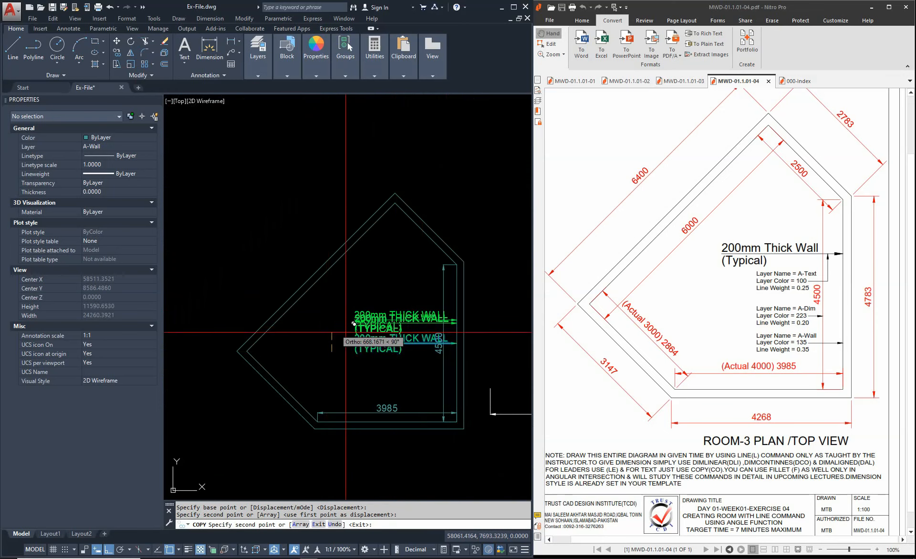
Step: Erase the lower original of the wall note together with its leader
text(e)
key(Return)
drag(522, 291, 381, 248)
key(Return)
scroll(403, 257, down, 4)
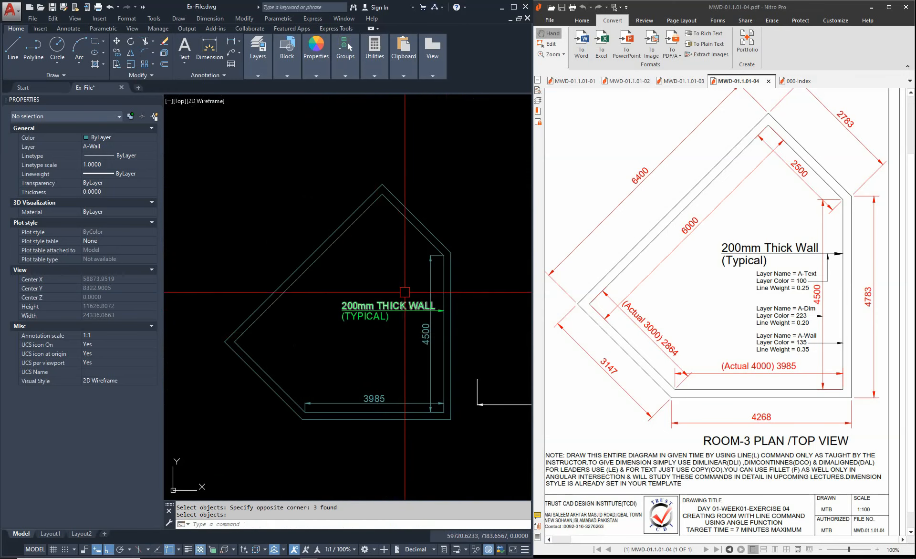
Step: Add an aligned dimension along the inner face of the upper-right sloped wall, with its dimension line inside the room
middle_drag(403, 255, 415, 313)
key(Escape)
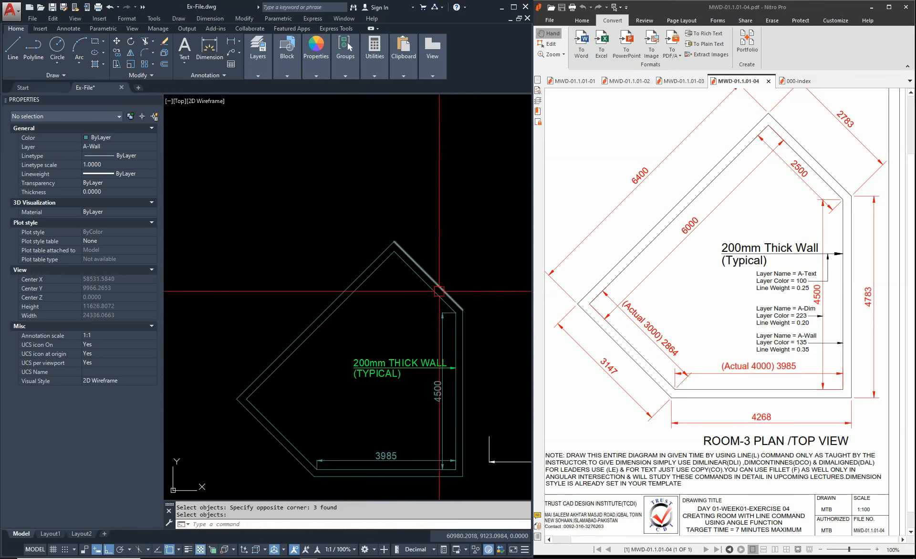
text(DIM)
text(AL)
key(Return)
scroll(443, 288, up, 4)
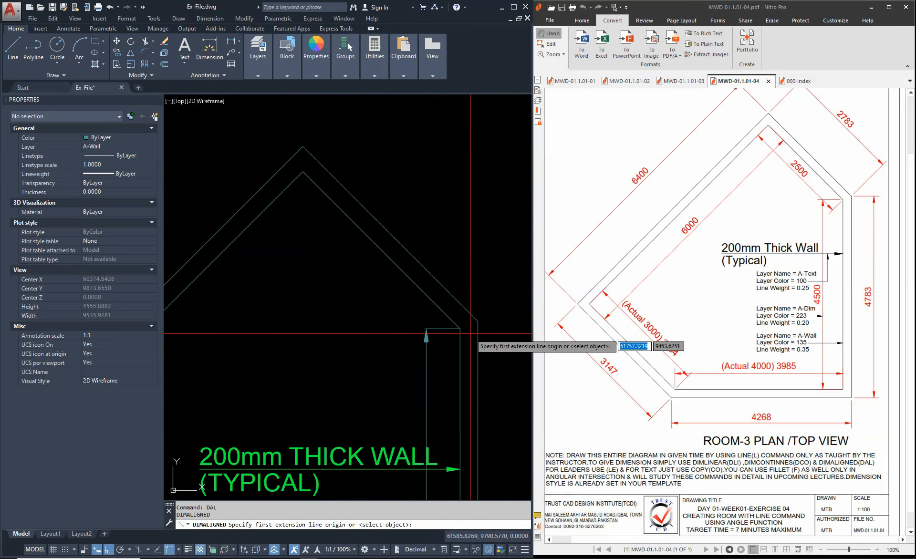
click(460, 328)
click(302, 173)
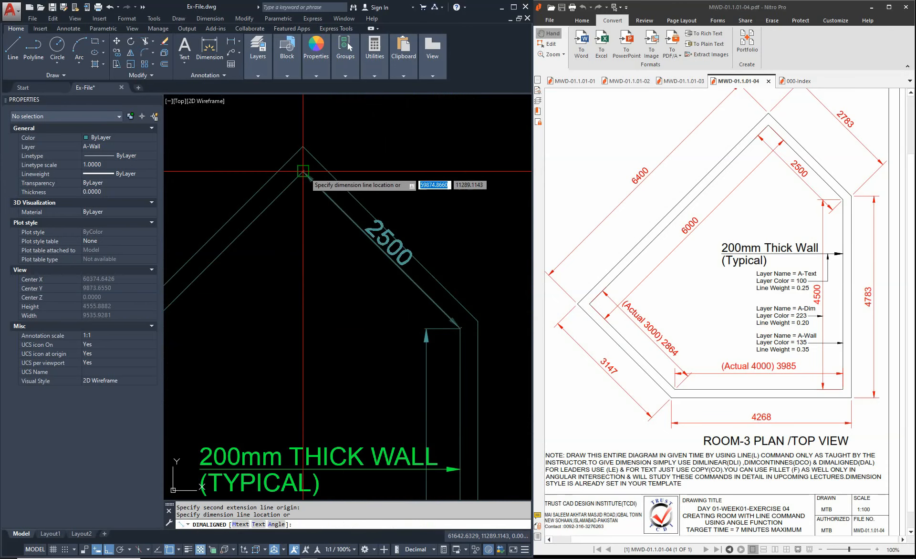
click(302, 225)
key(Escape)
key(Escape)
scroll(332, 265, down, 3)
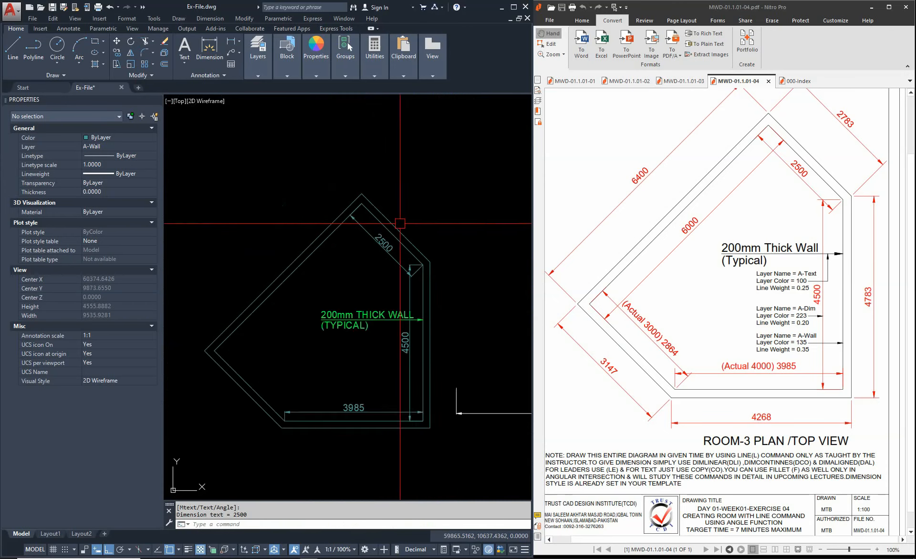
Step: Add an aligned dimension along the inner face of the long upper-left sloped wall, with its dimension line inside the room
scroll(332, 265, up, 1)
text(DAL)
key(Return)
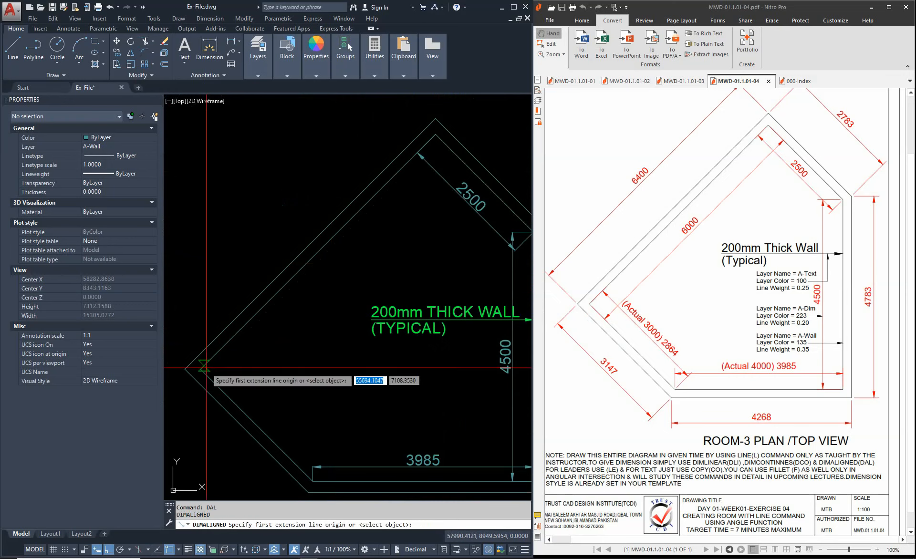
click(200, 369)
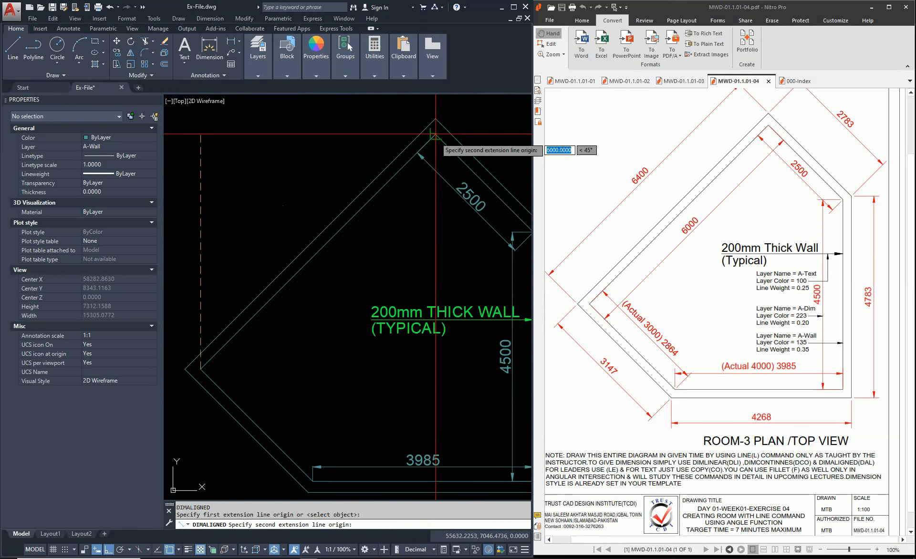
scroll(446, 155, up, 2)
click(452, 163)
click(453, 163)
scroll(452, 163, down, 2)
Step: Add an aligned dimension along the inner face of the lower-left sloped wall, with its dimension line inside the room
text(DAL)
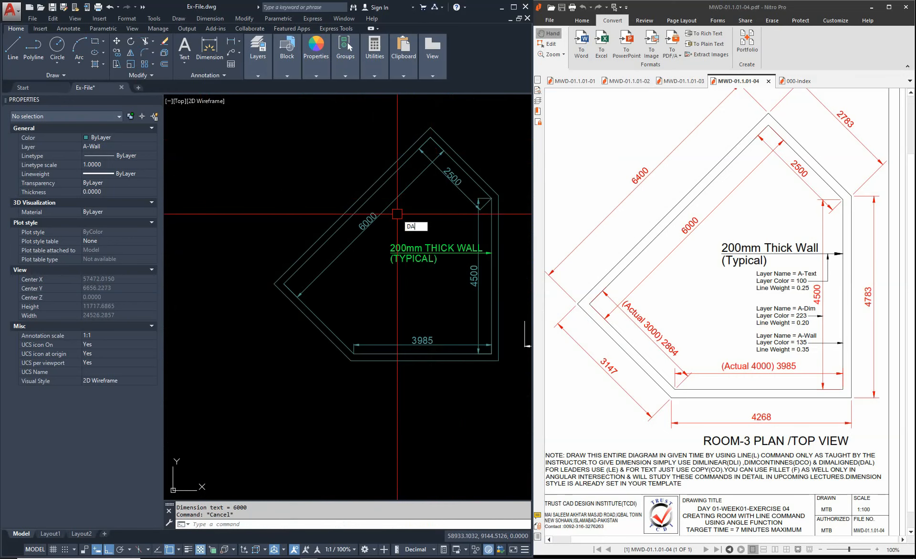
key(Return)
click(285, 284)
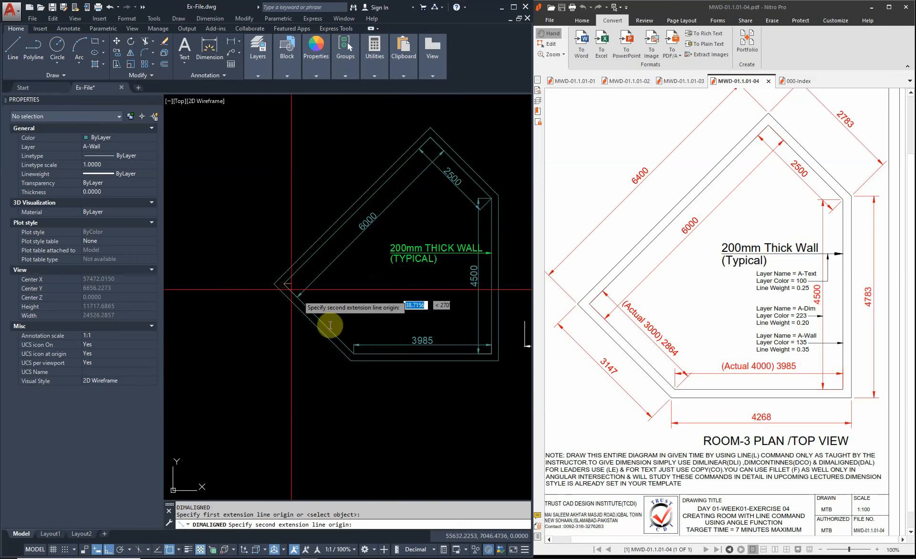
scroll(349, 338, up, 2)
click(364, 378)
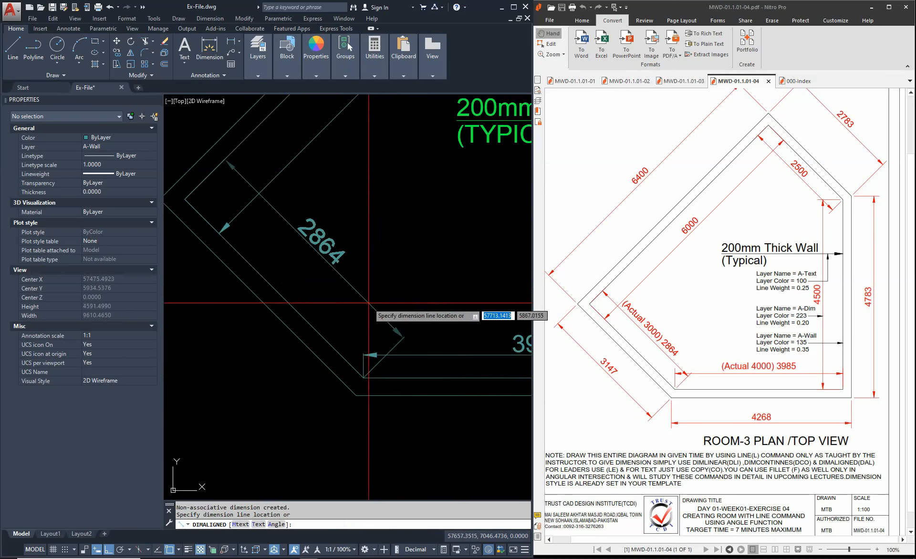
click(308, 258)
scroll(362, 380, down, 3)
middle_drag(363, 380, 363, 377)
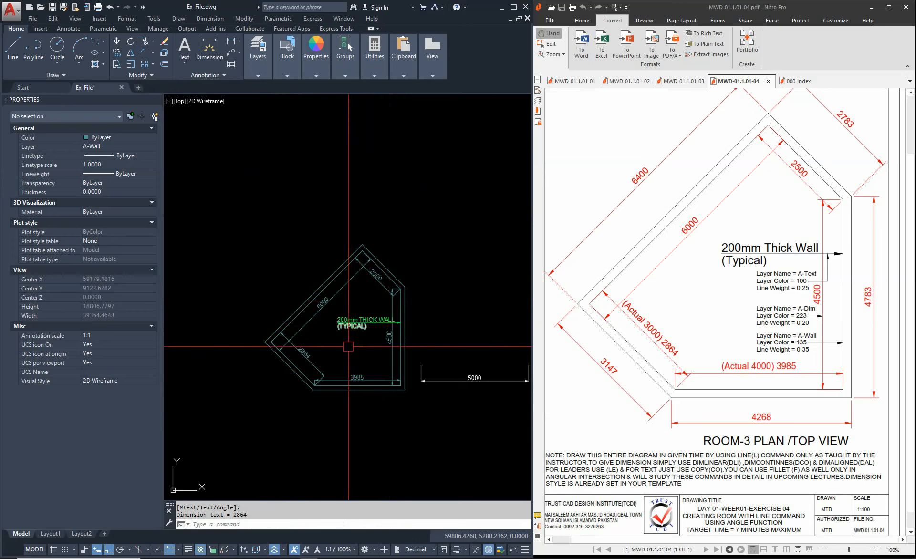
scroll(324, 329, up, 2)
scroll(314, 326, down, 3)
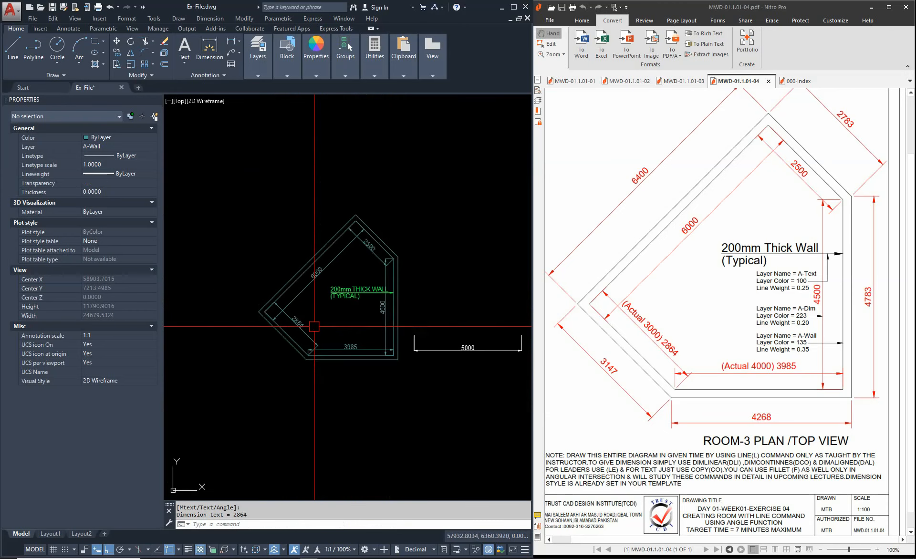
scroll(309, 354, up, 3)
scroll(310, 354, up, 2)
key(Escape)
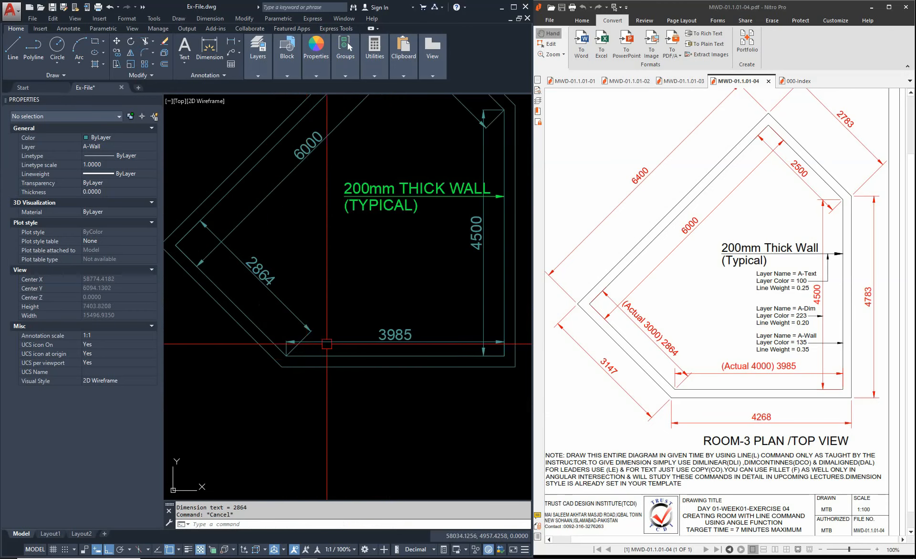
Step: Select all five inner dimensions and move them to layer A-Dim
scroll(356, 348, up, 2)
click(292, 350)
click(257, 303)
scroll(269, 333, down, 2)
middle_drag(379, 125, 338, 240)
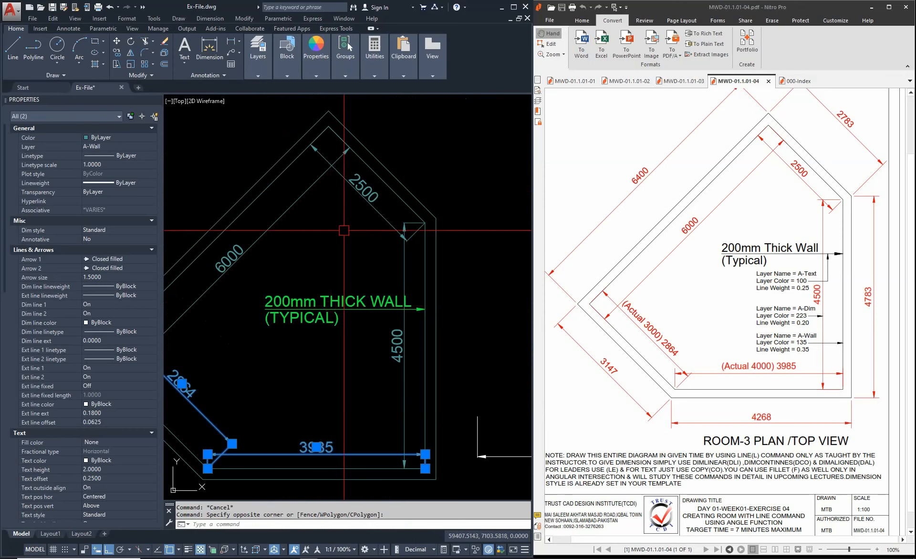
scroll(348, 196, up, 4)
click(343, 132)
click(255, 203)
scroll(348, 258, down, 2)
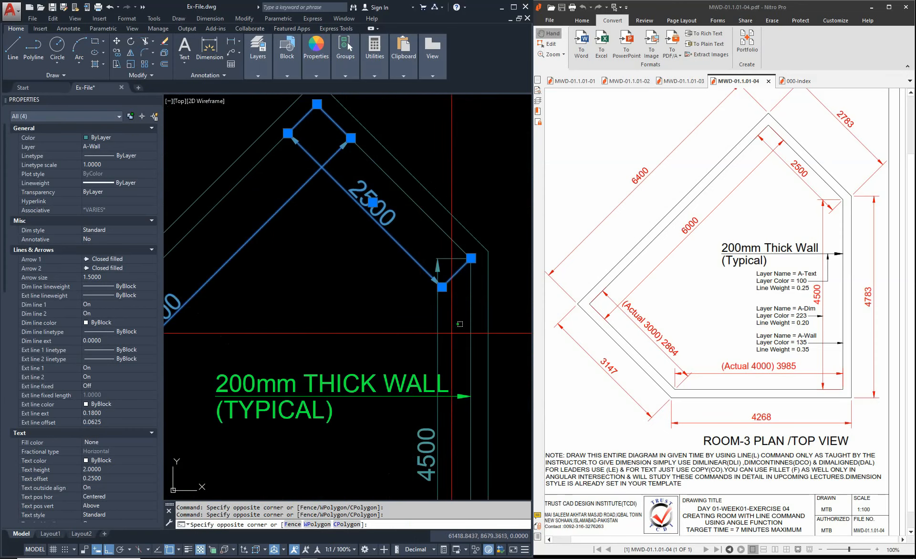
click(426, 453)
click(121, 147)
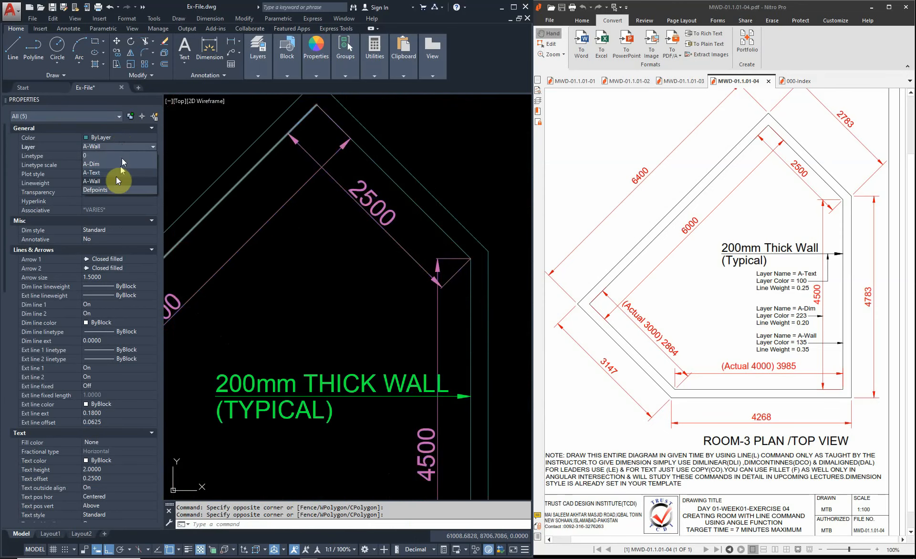
key(Escape)
key(Escape)
Step: Add a linear dimension along the outer face of the bottom wall, with its dimension line below the plan
scroll(383, 214, down, 8)
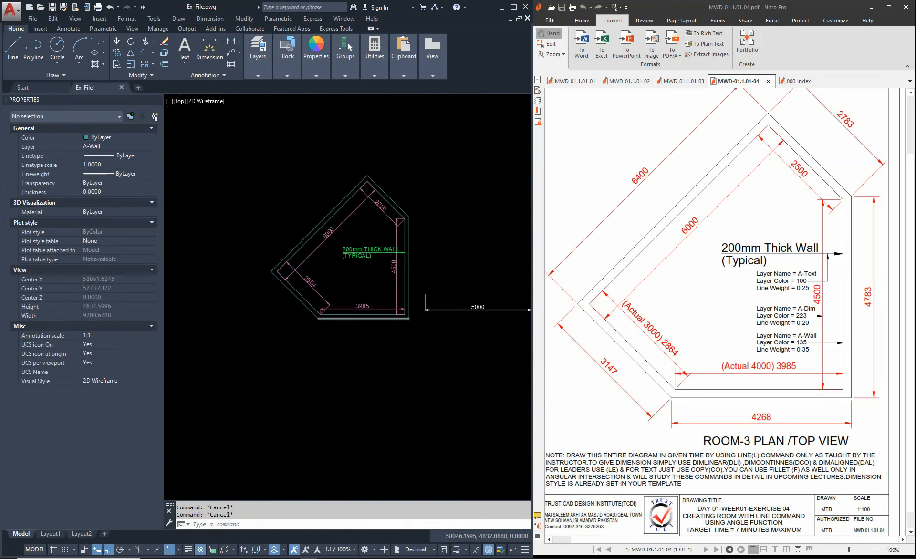
scroll(347, 299, up, 3)
mouse_move(347, 298)
middle_down()
mouse_move(315, 371)
mouse_move(288, 385)
middle_up()
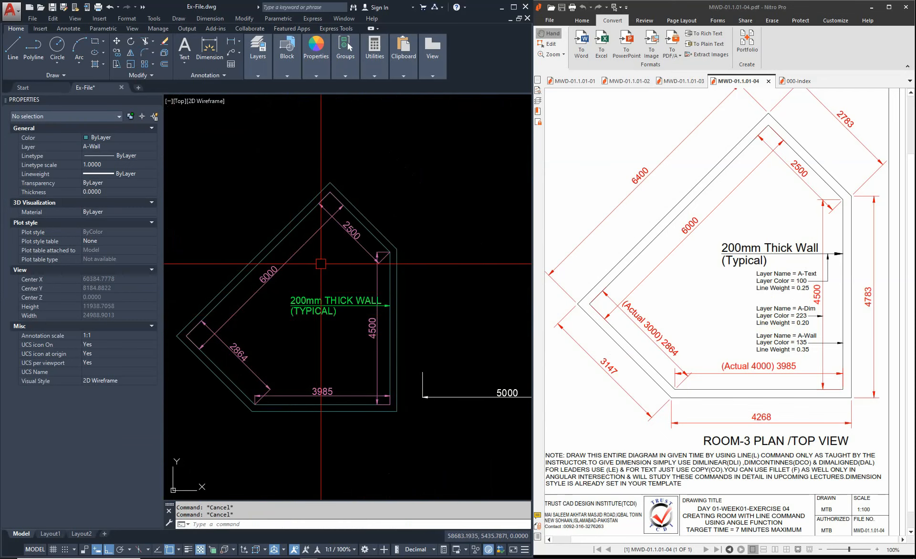
scroll(321, 263, up, 4)
scroll(353, 240, down, 4)
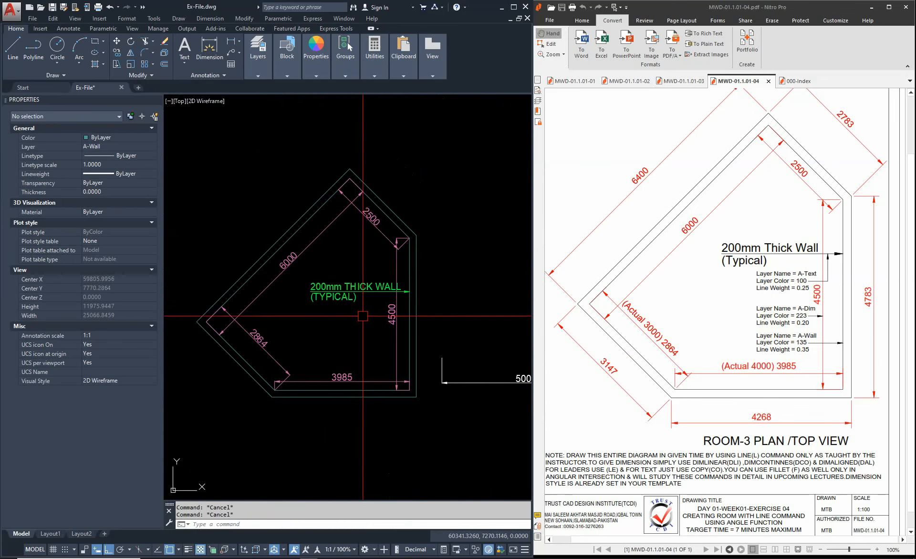
text(dli)
key(Return)
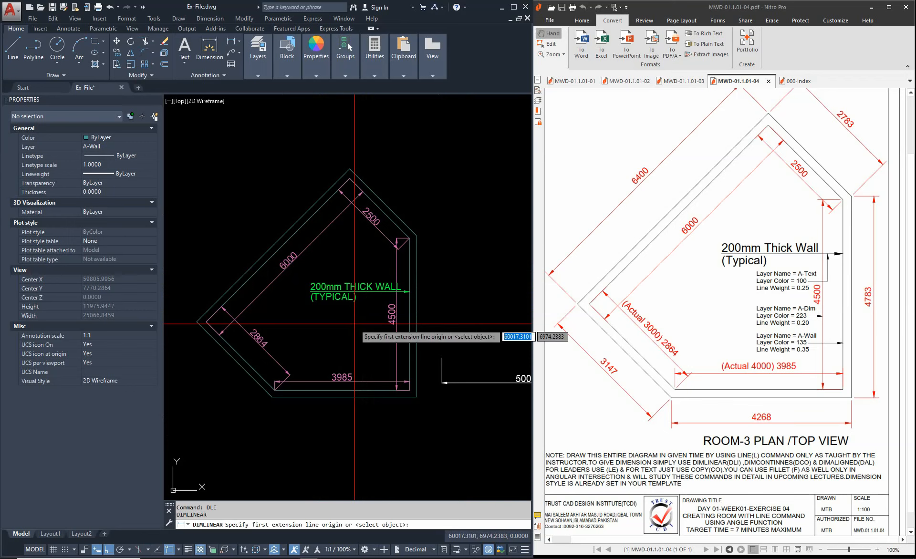
click(271, 397)
click(416, 396)
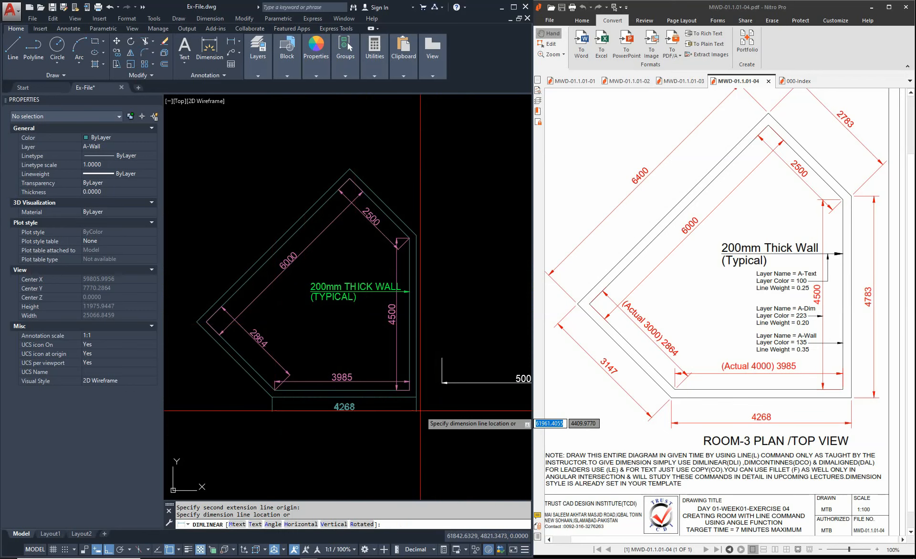
click(420, 410)
Step: Add a vertical linear dimension along the outer face of the right wall, with its dimension line outside the room
text(dli)
key(Return)
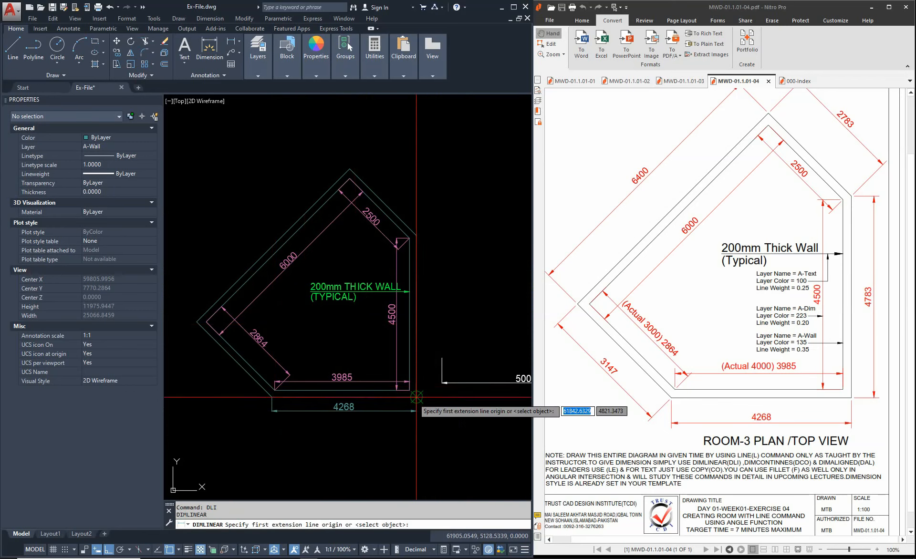
click(416, 396)
click(416, 236)
click(431, 241)
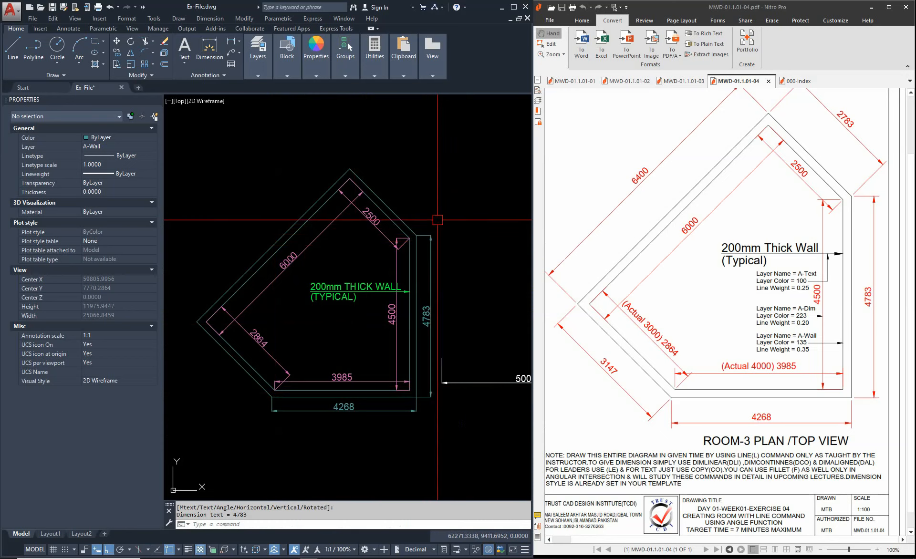
Step: Add an aligned dimension along the outer face of the upper-right sloped wall, with its dimension line outside the room
text(dal)
key(Return)
click(416, 236)
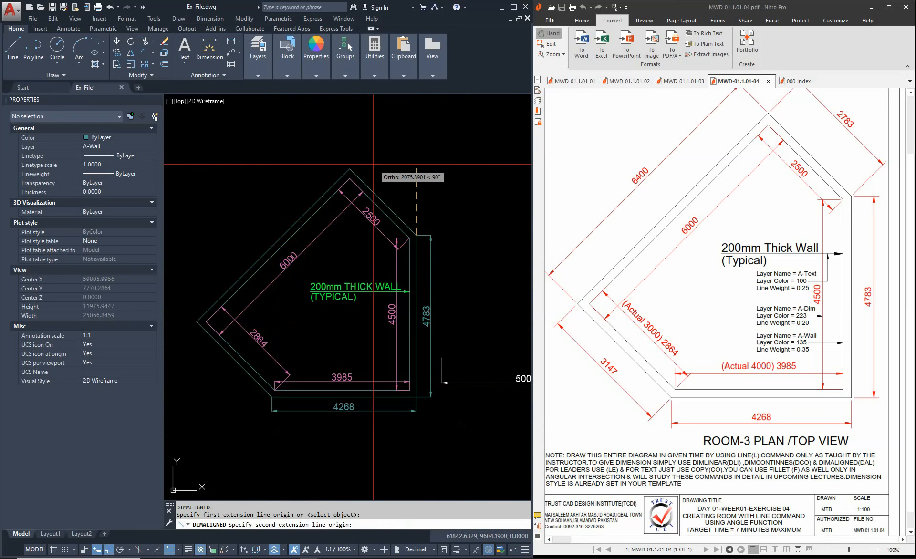
click(350, 169)
click(364, 163)
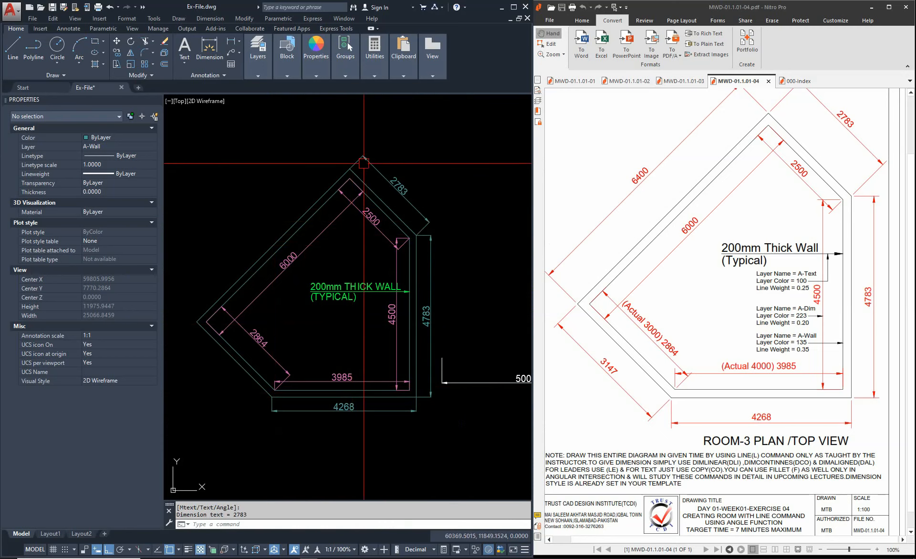
key(Escape)
Step: Add an aligned dimension along the outer face of the long upper-left sloped wall, with its dimension line outside the room
text(DIM)
text(AL)
key(Return)
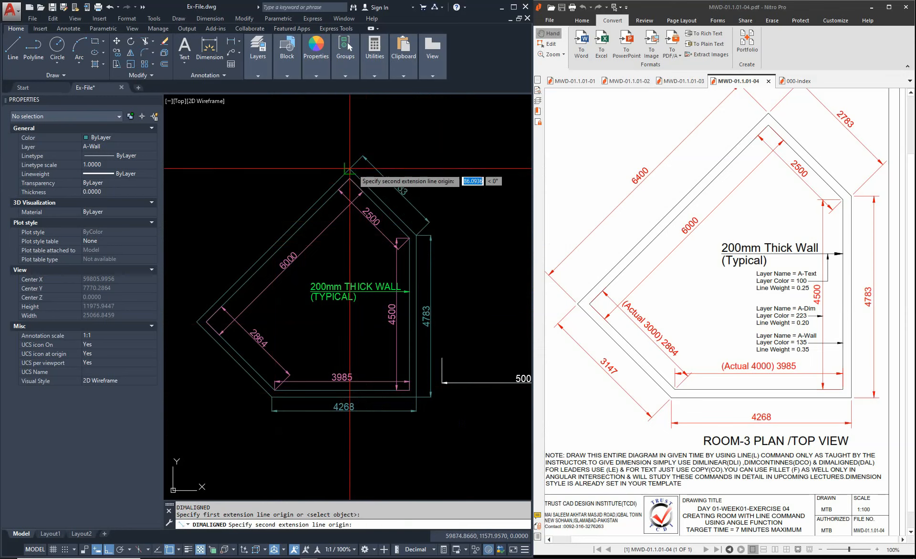
click(350, 169)
click(197, 322)
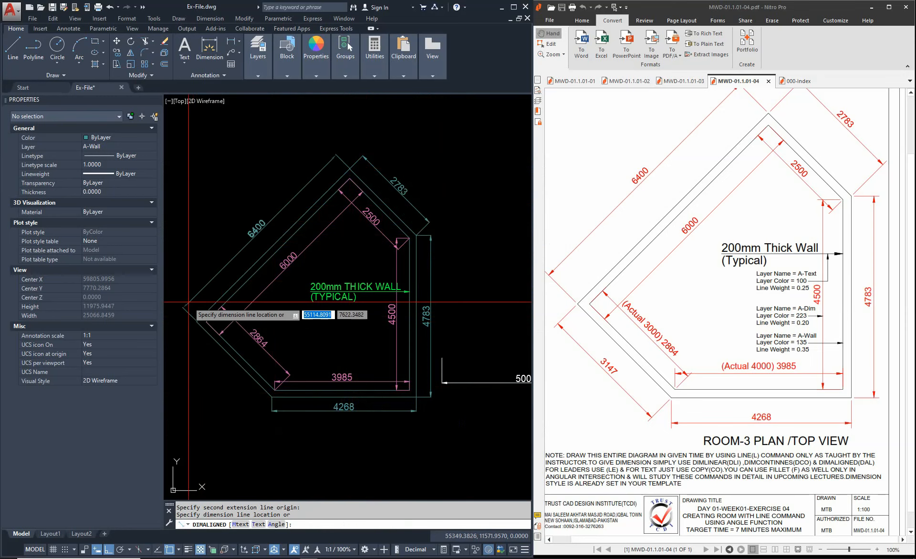
click(187, 305)
middle_drag(193, 362, 232, 332)
key(Escape)
Step: Add an aligned dimension along the outer face of the lower-left sloped wall, with its dimension line outside the room
text(DIMAL)
key(Return)
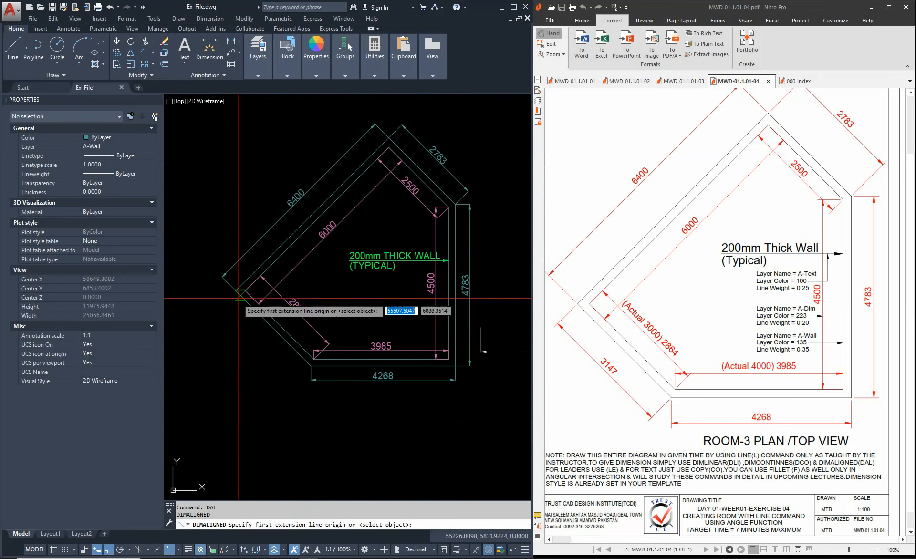
click(312, 365)
click(313, 366)
scroll(297, 376, up, 3)
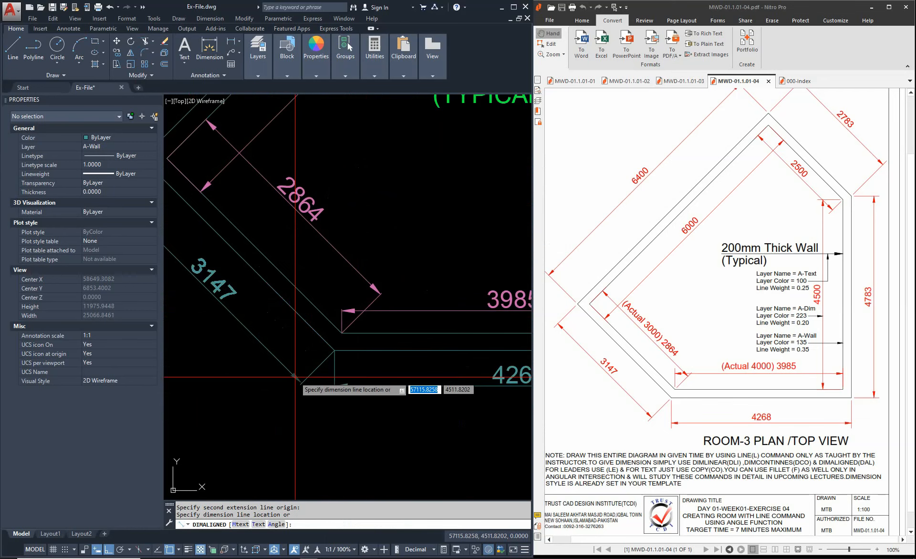
click(288, 378)
scroll(283, 379, down, 3)
key(Escape)
key(Escape)
Step: Match the properties of the inner lower-left dimension onto all five outer dimensions
text(MA)
key(Return)
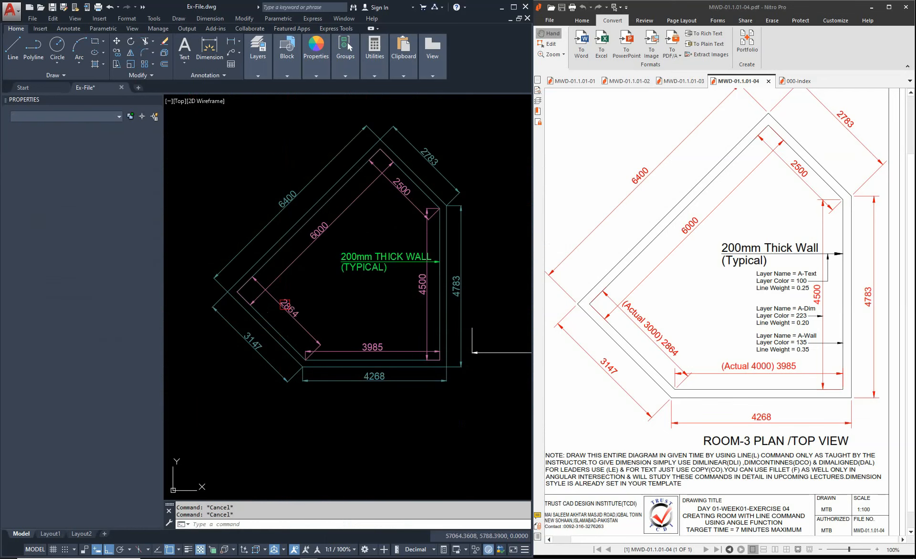
click(279, 304)
click(231, 261)
click(224, 320)
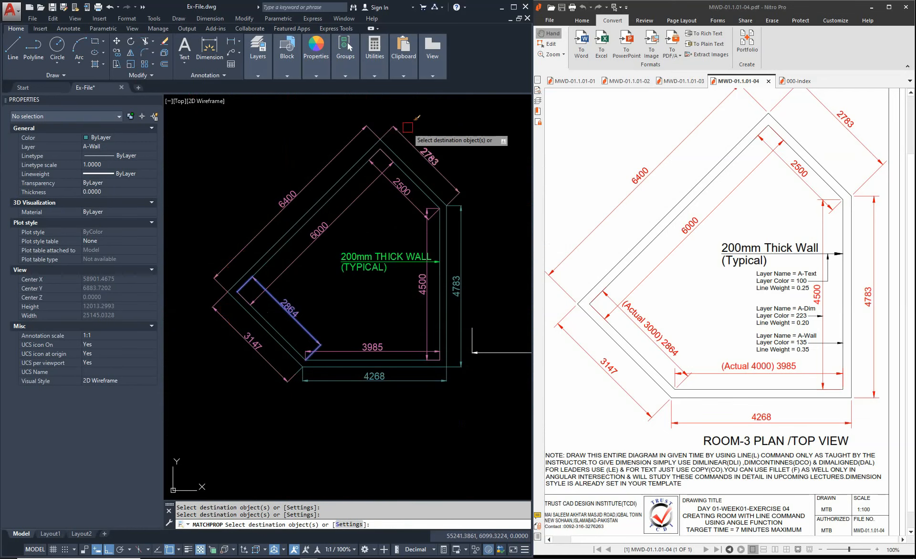
click(420, 150)
click(458, 222)
click(403, 376)
key(Escape)
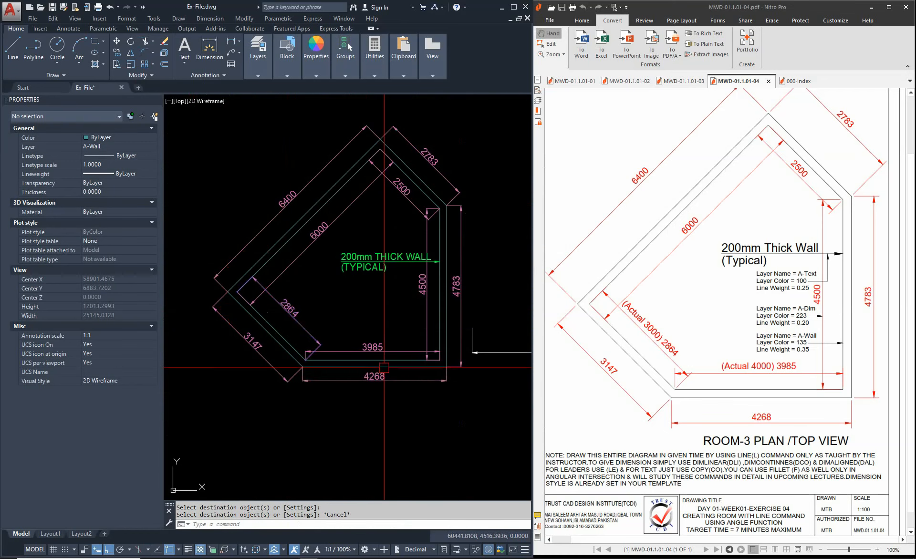
Step: Copy the first line of the wall note straight down to below the outer bottom dimension
scroll(388, 331, down, 3)
scroll(429, 314, up, 3)
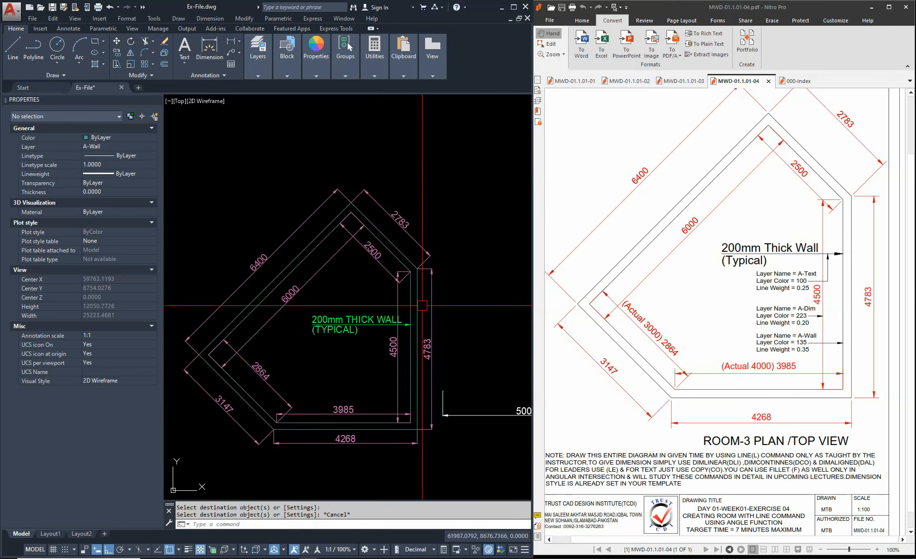
key(Escape)
scroll(296, 335, up, 2)
text(co)
key(space)
click(346, 299)
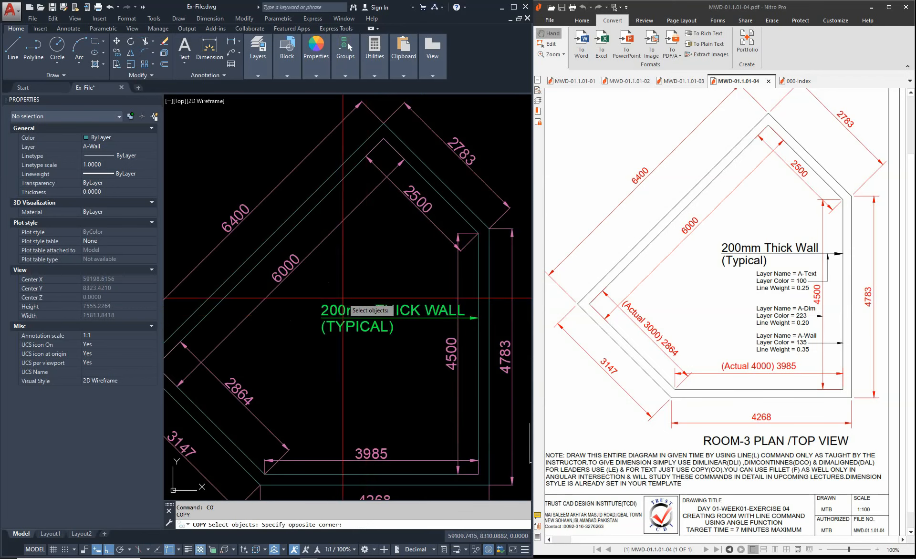
click(313, 312)
key(space)
click(355, 307)
scroll(358, 306, down, 3)
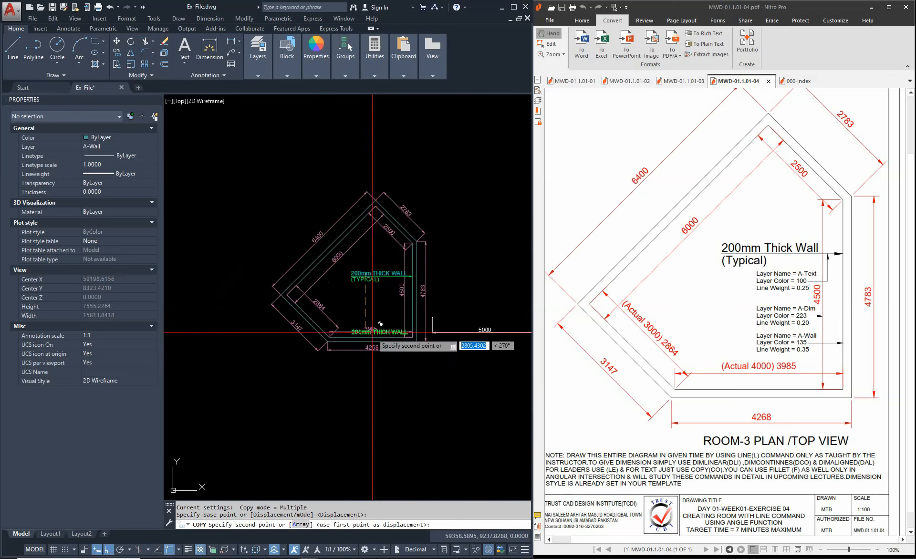
scroll(406, 396, up, 3)
click(409, 404)
key(Escape)
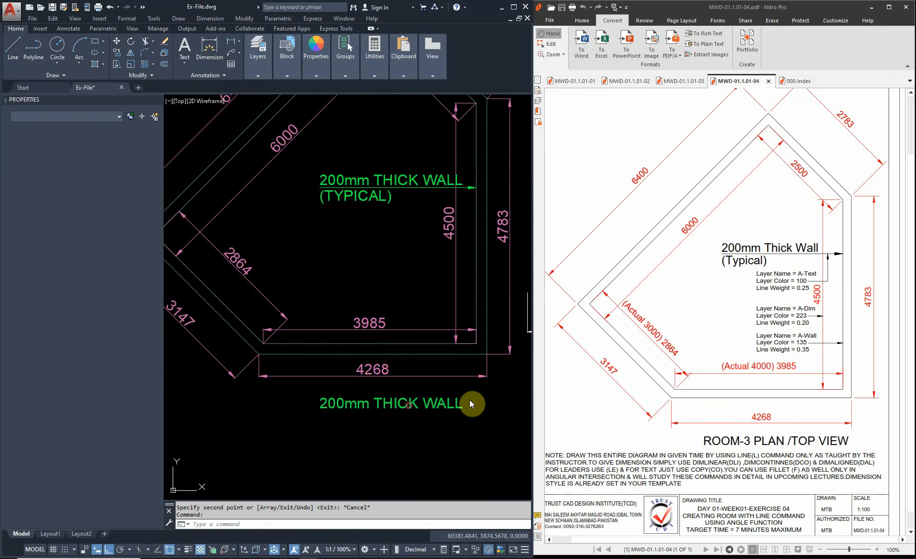
Step: Change the copied text below the plan to read "ROOM-3 PLAN /TOP VIEW"
double_click(470, 400)
text(ROOM-)
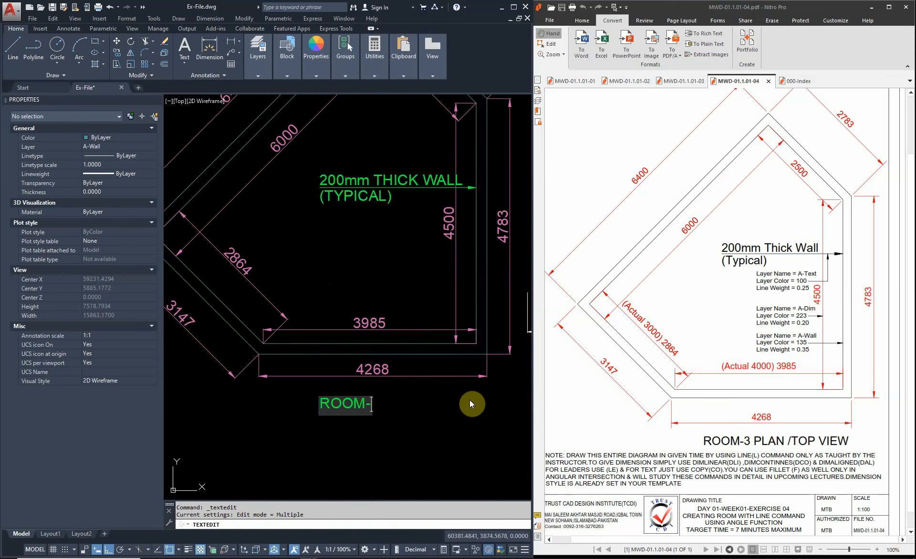
text(3 PLAN /TOP)
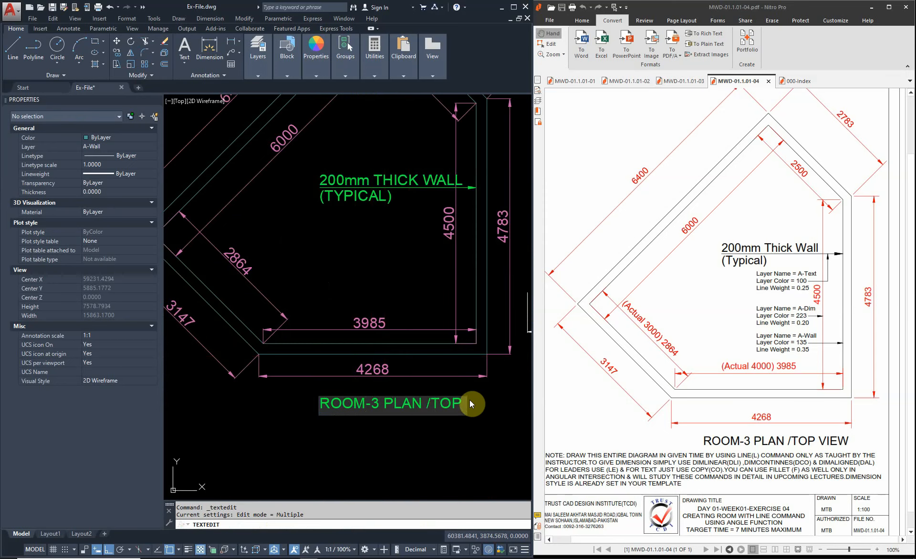
text( VIEW)
click(399, 382)
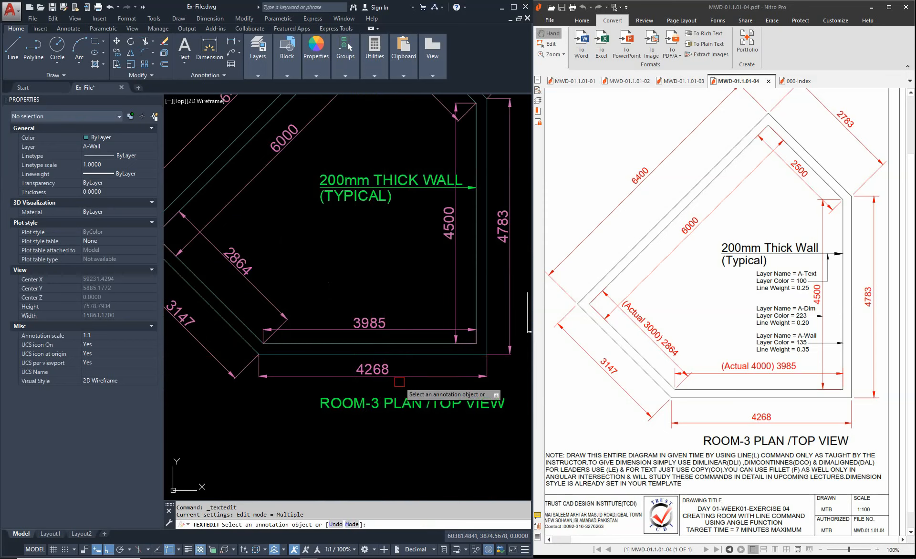
key(Escape)
Step: Copy the plan title horizontally a short distance to the left, centring it under the bottom wall
click(403, 396)
text(co)
key(Return)
click(404, 432)
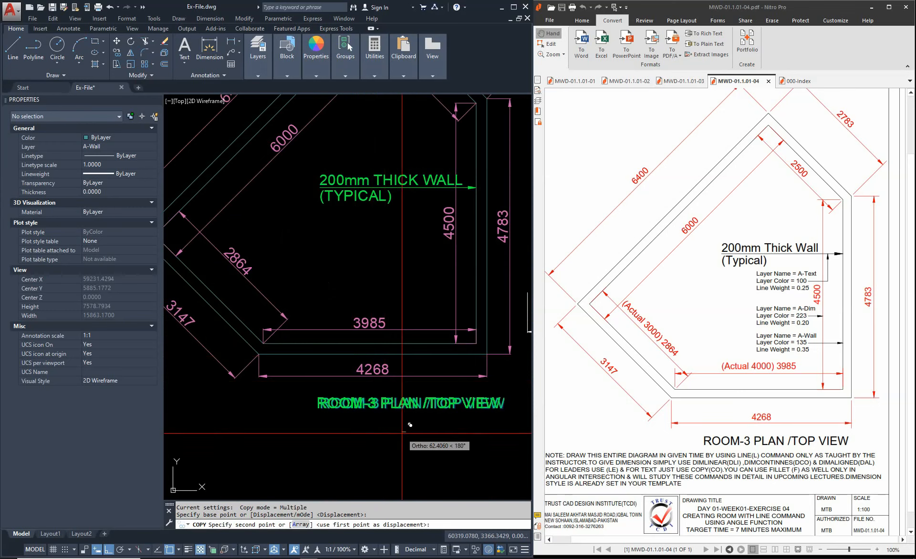
click(376, 432)
key(Escape)
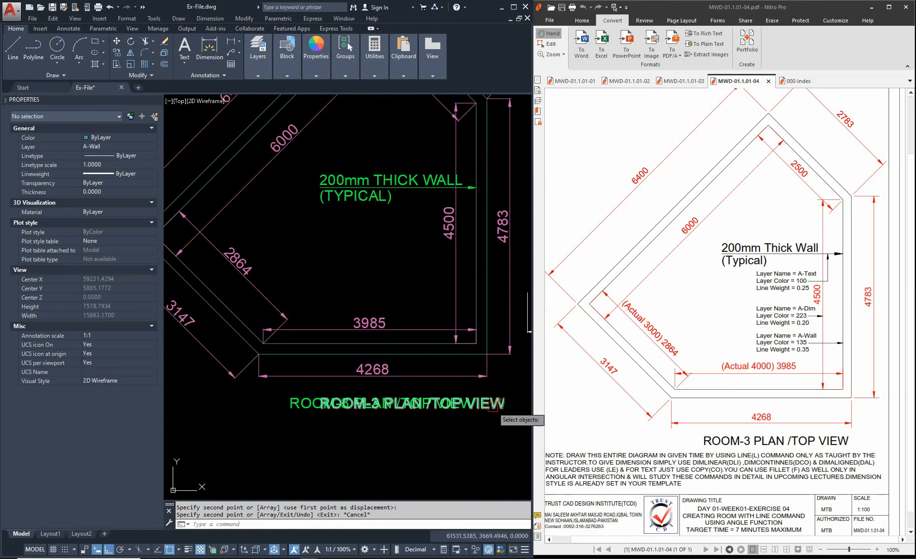
Step: Erase the duplicate plan title and the leftover sample dimension to the right of the room plan
scroll(325, 310, down, 4)
text(e)
key(Return)
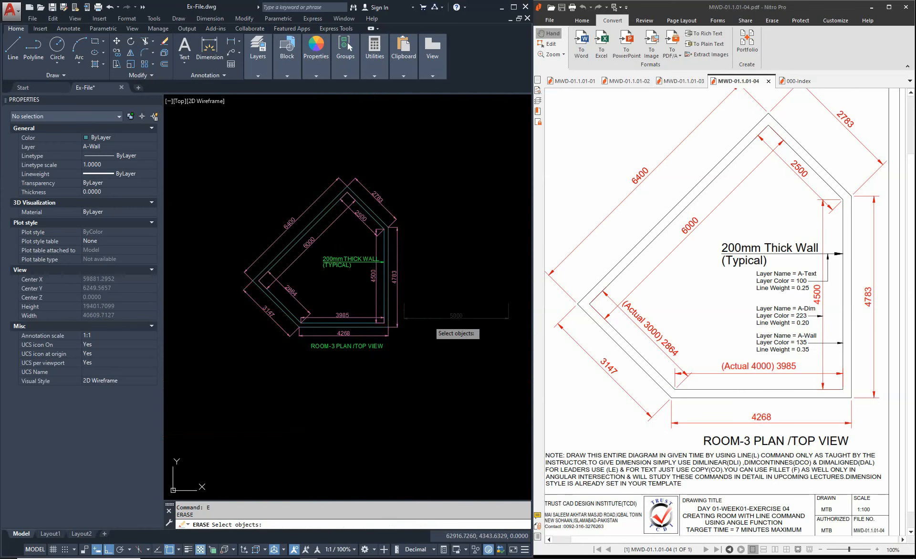
click(430, 318)
key(Return)
Step: Bring the whole finished room plan into view and save the drawing
scroll(348, 224, up, 4)
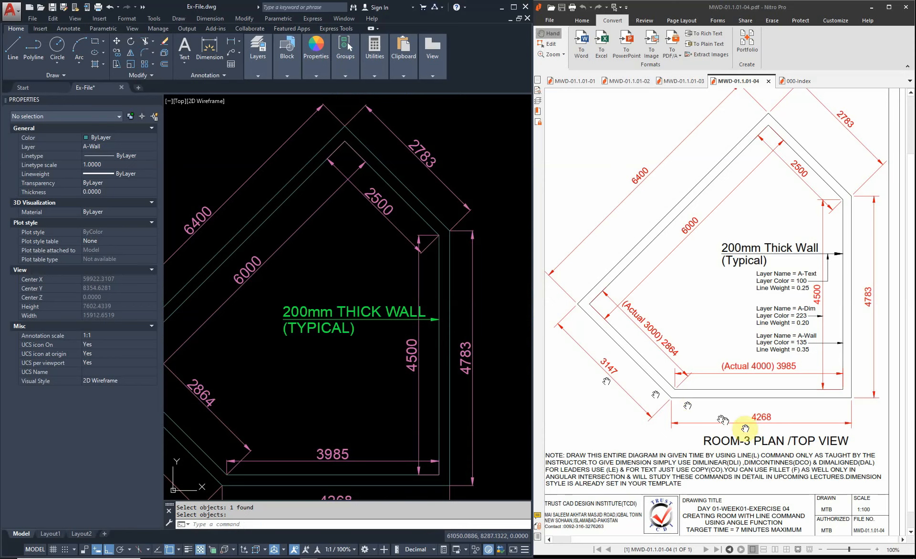
scroll(425, 292, down, 2)
key(ctrl+s)
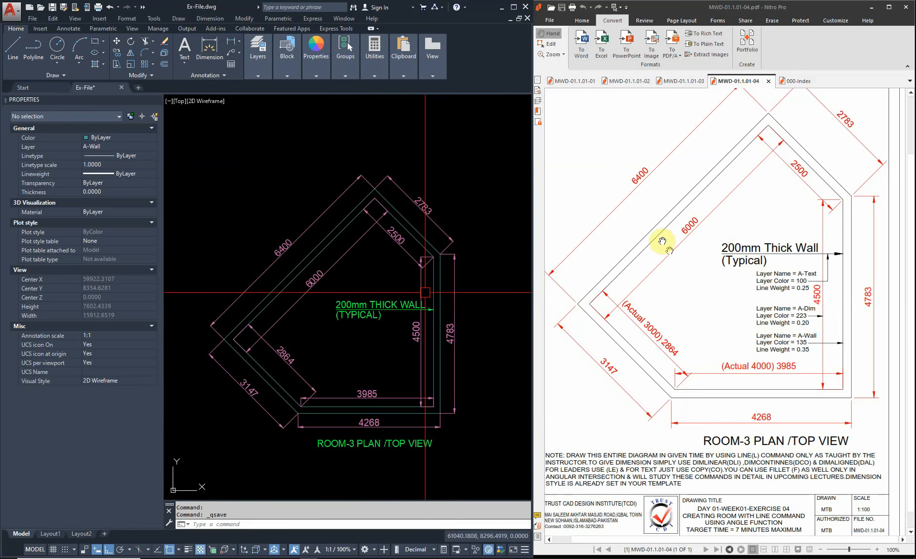
scroll(699, 306, down, 1)
ctrl+scroll(878, 514, up, 3)
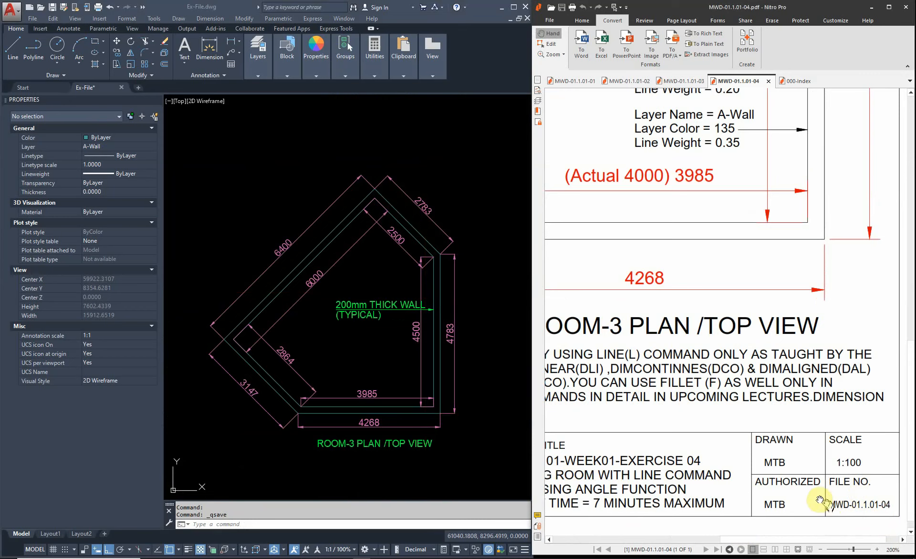
drag(668, 383, 787, 357)
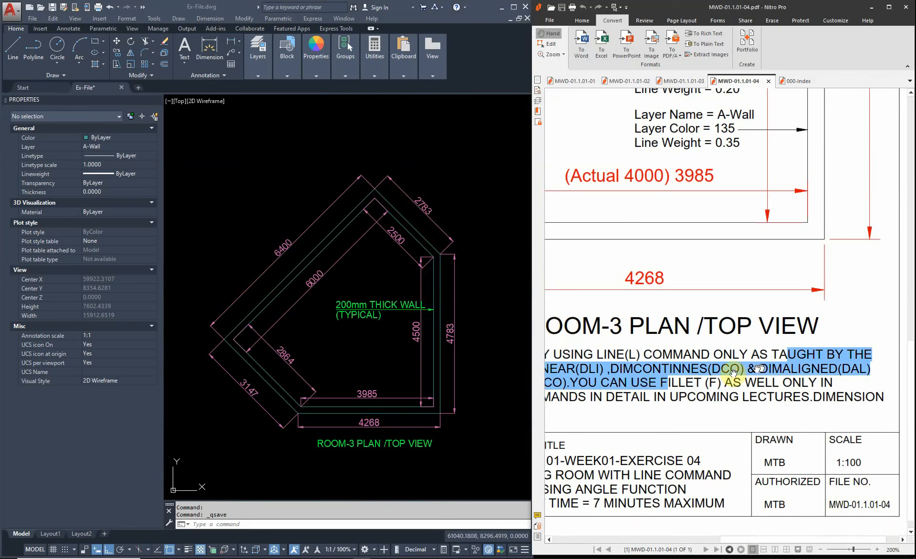
drag(710, 414, 688, 400)
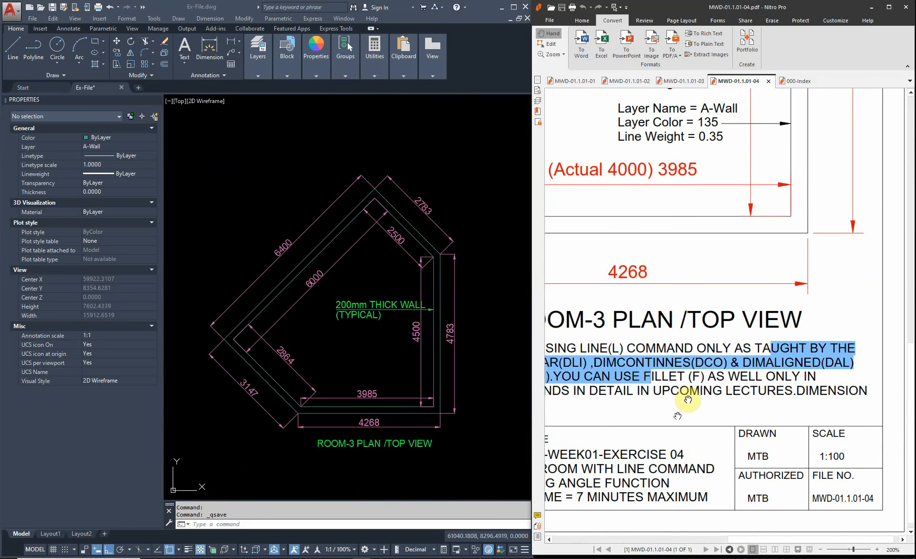
ctrl+scroll(692, 286, down, 2)
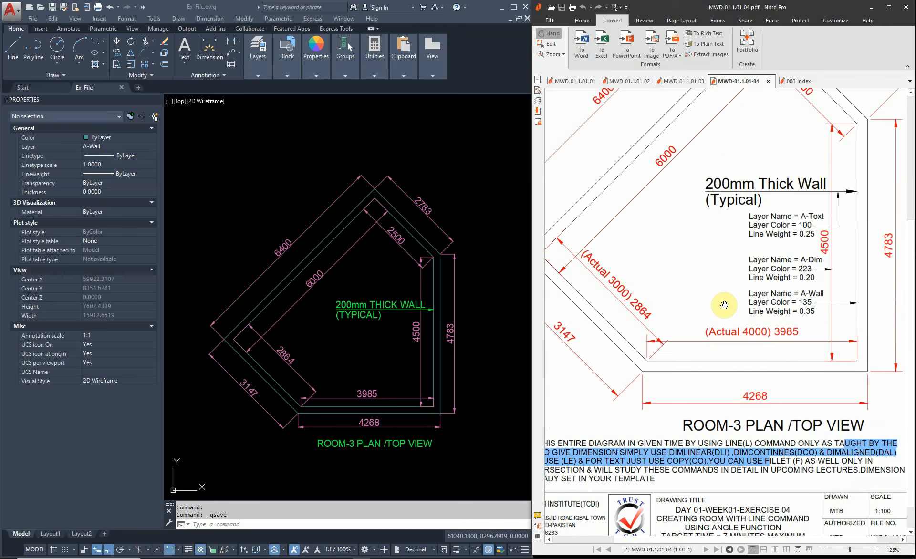
ctrl+scroll(736, 295, down, 2)
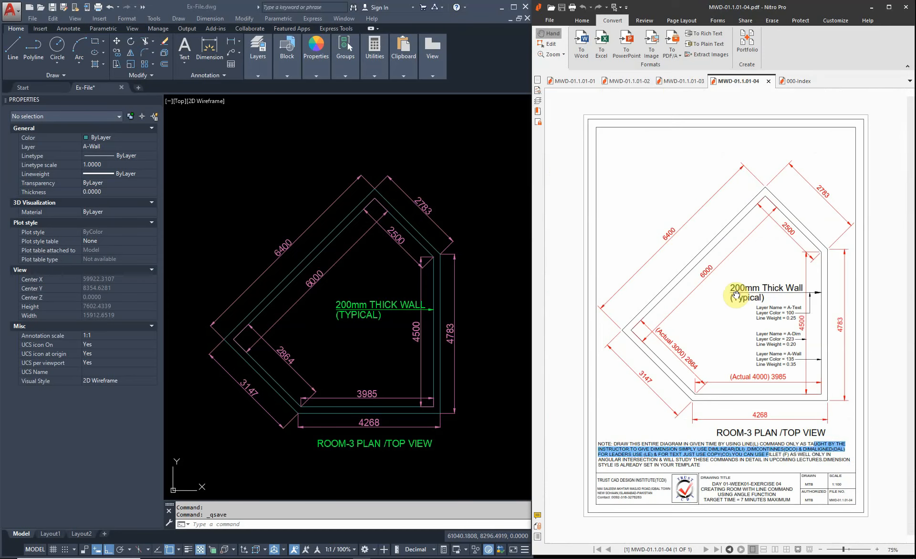